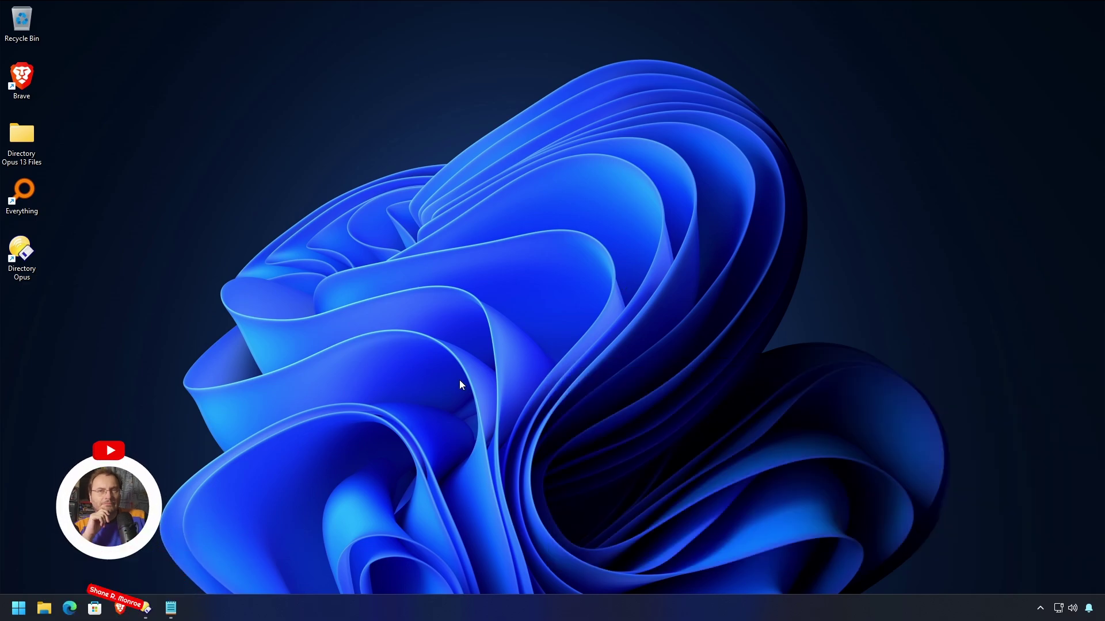
Launch Directory Opus from its taskbar shortcut
{"action": "left_click", "coordinate": [145, 609]}
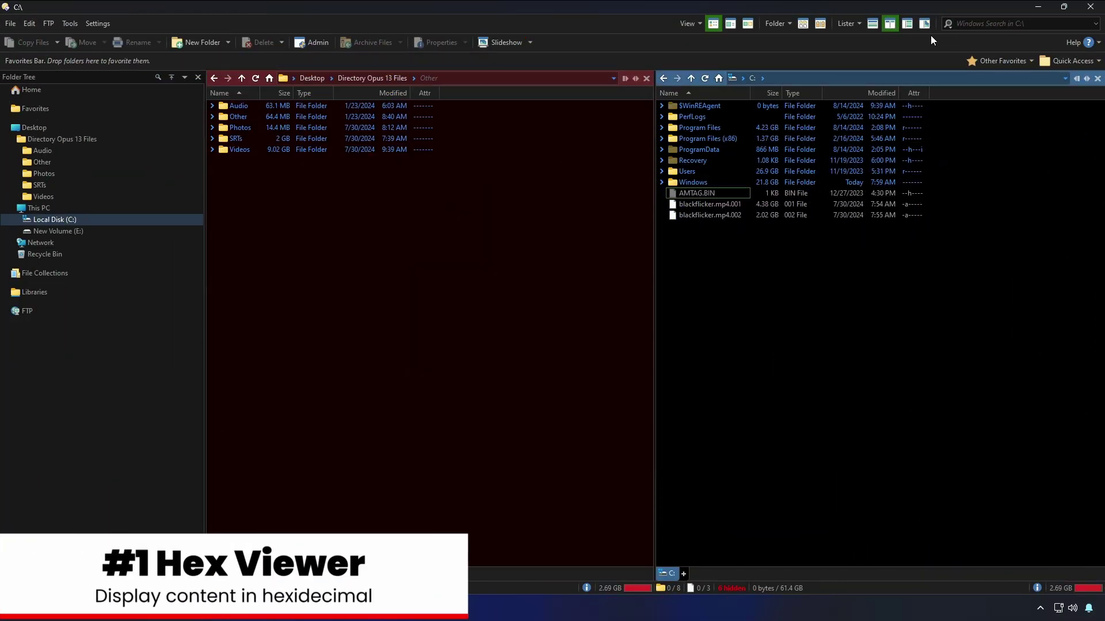
Turn on the viewer pane and preview 20220824_150707.jpg in the Photos folder
{"action": "left_click", "coordinate": [926, 27]}
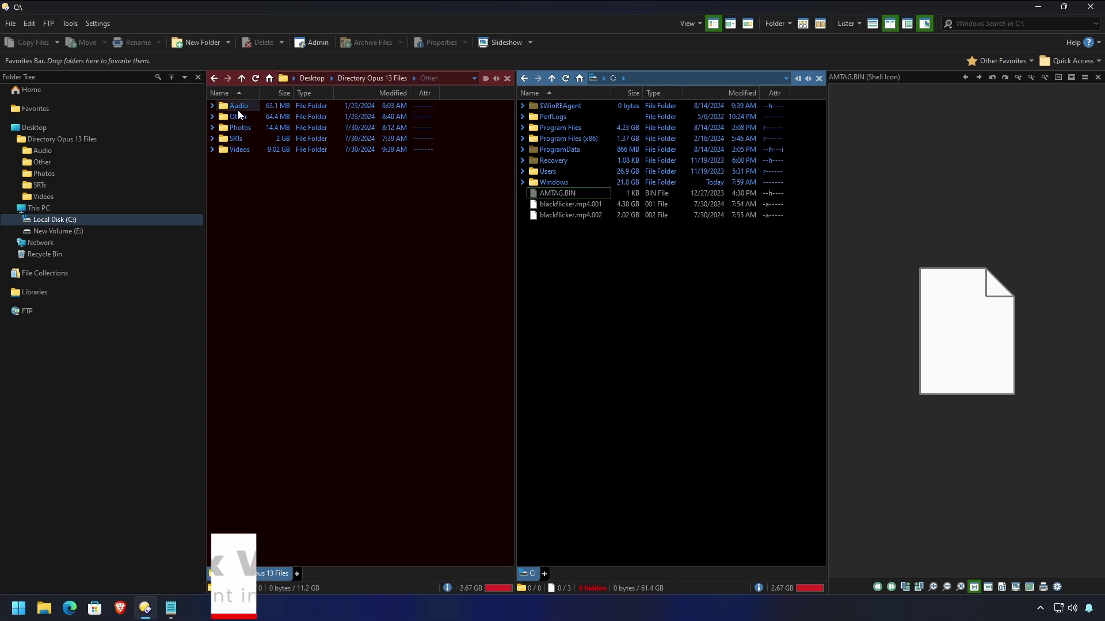
{"action": "double_click", "coordinate": [239, 130]}
{"action": "left_click", "coordinate": [264, 130]}
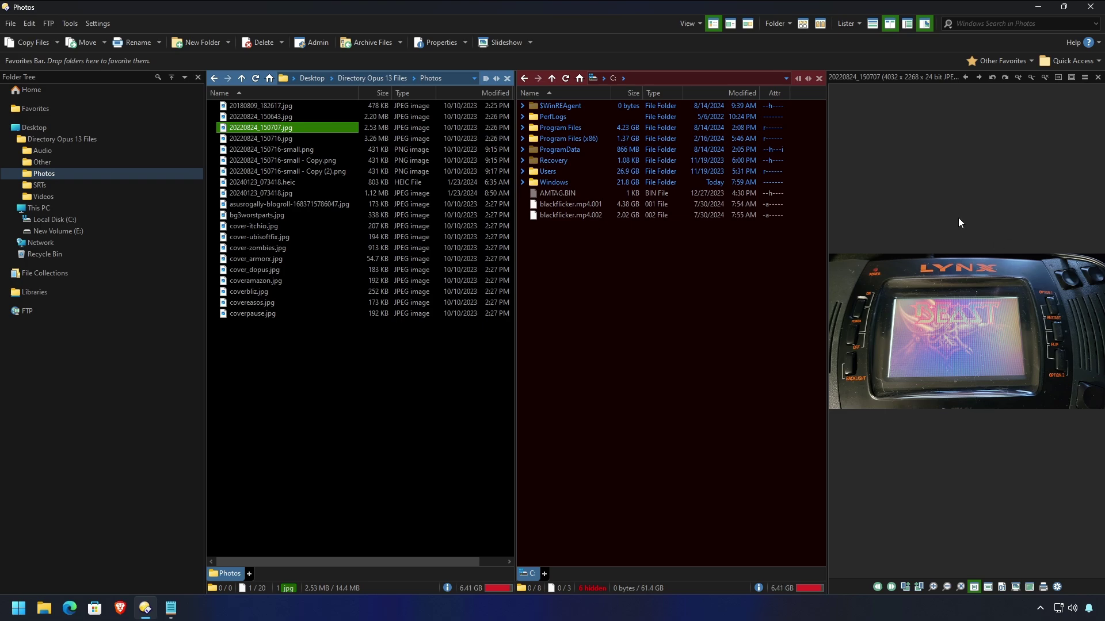
Preview AMTAG.BIN and blackflicker.mp4.001 from drive C:, ending on AMTAG.BIN
{"action": "left_click", "coordinate": [570, 325]}
{"action": "left_click", "coordinate": [564, 195]}
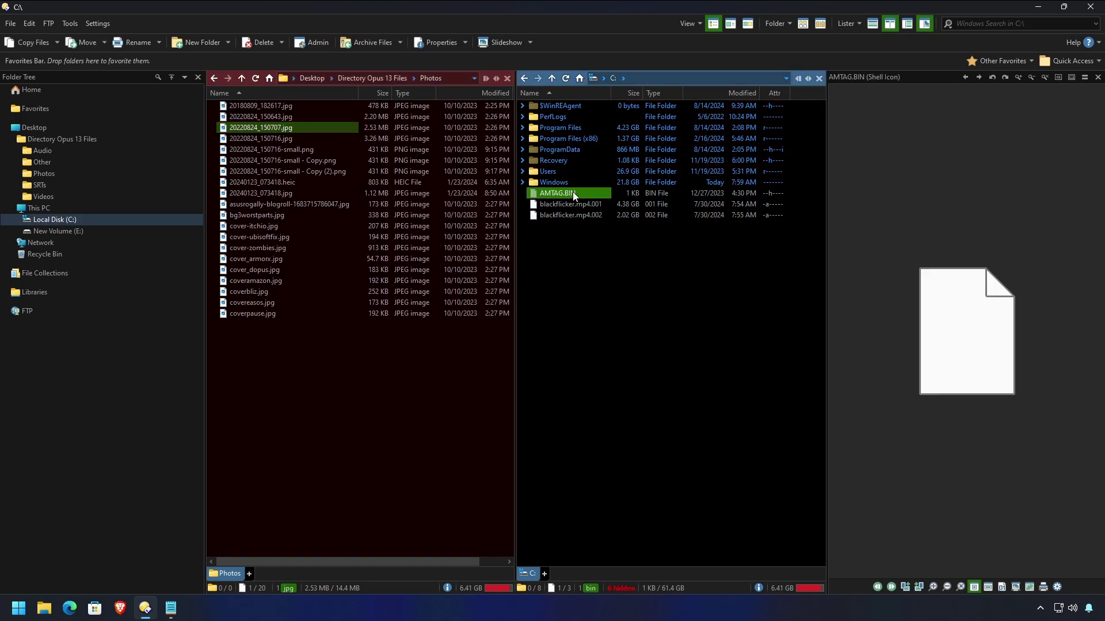
{"action": "left_click", "coordinate": [580, 203]}
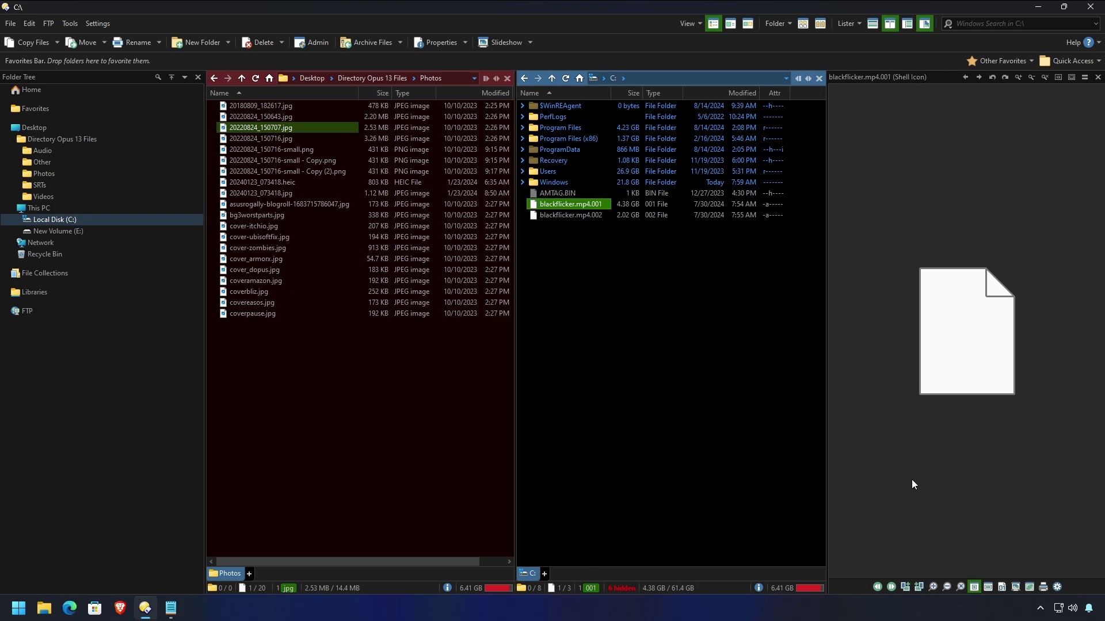
{"action": "left_click", "coordinate": [556, 196]}
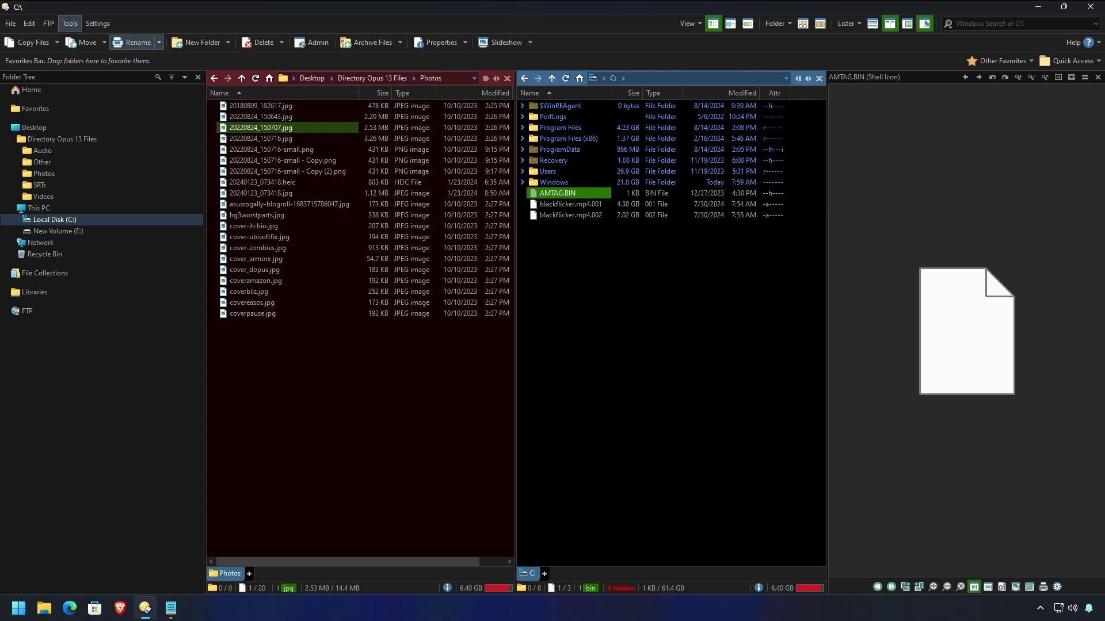
Open Settings > Preferences and search for 'viewer pane'
{"action": "left_click", "coordinate": [98, 23]}
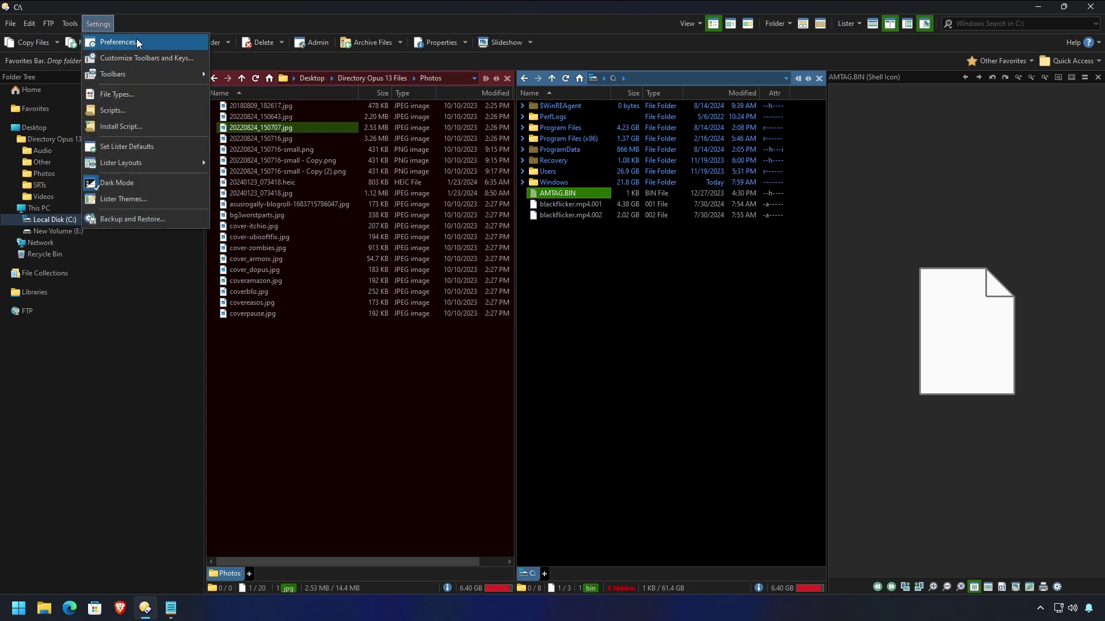
{"action": "left_click", "coordinate": [119, 42]}
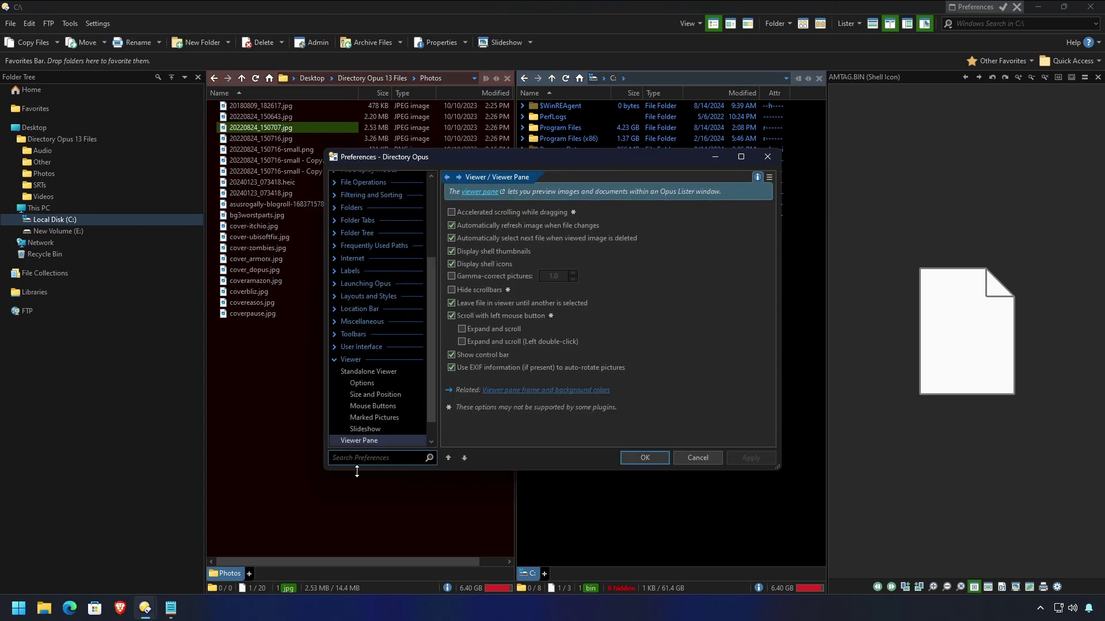
{"action": "type", "text": "viewer pane"}
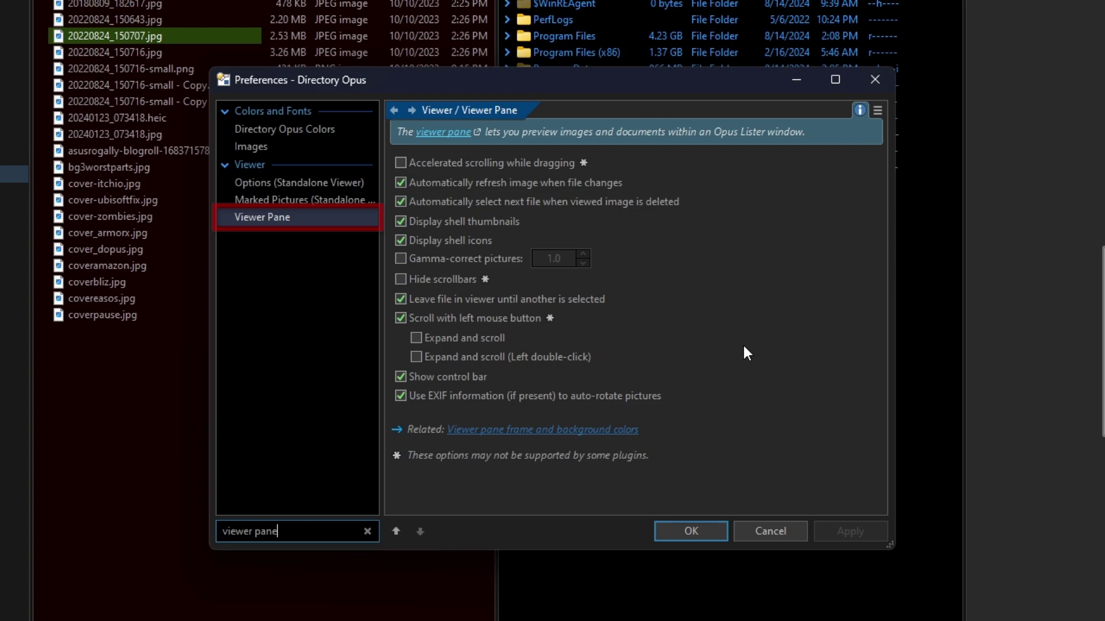
Uncheck the viewer pane's Show control bar option and apply it
{"action": "left_click", "coordinate": [401, 377]}
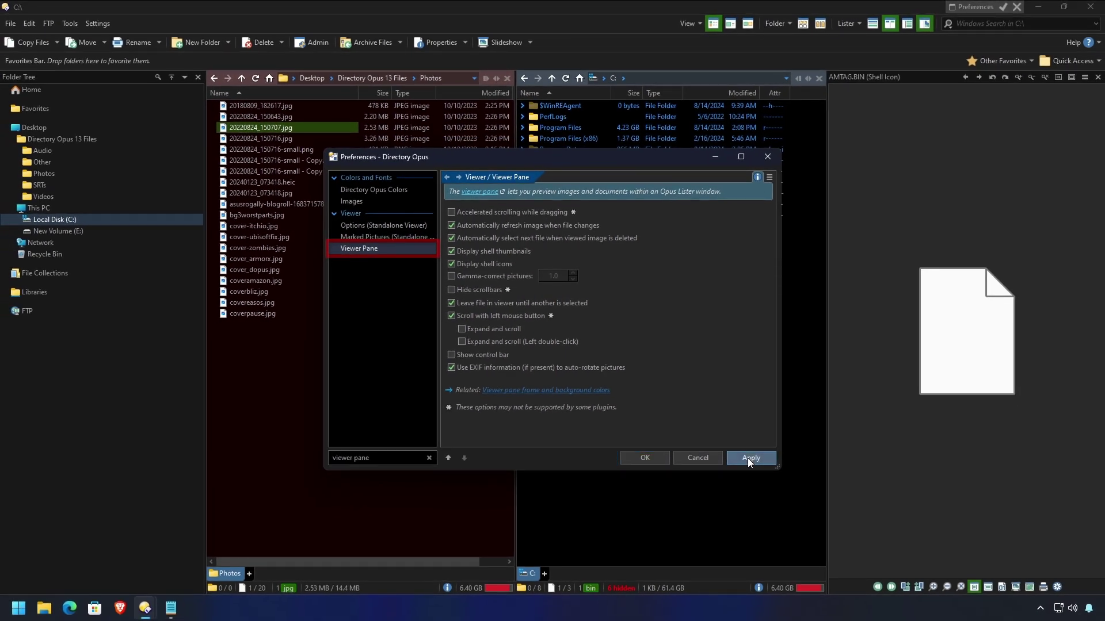
{"action": "left_click", "coordinate": [850, 531]}
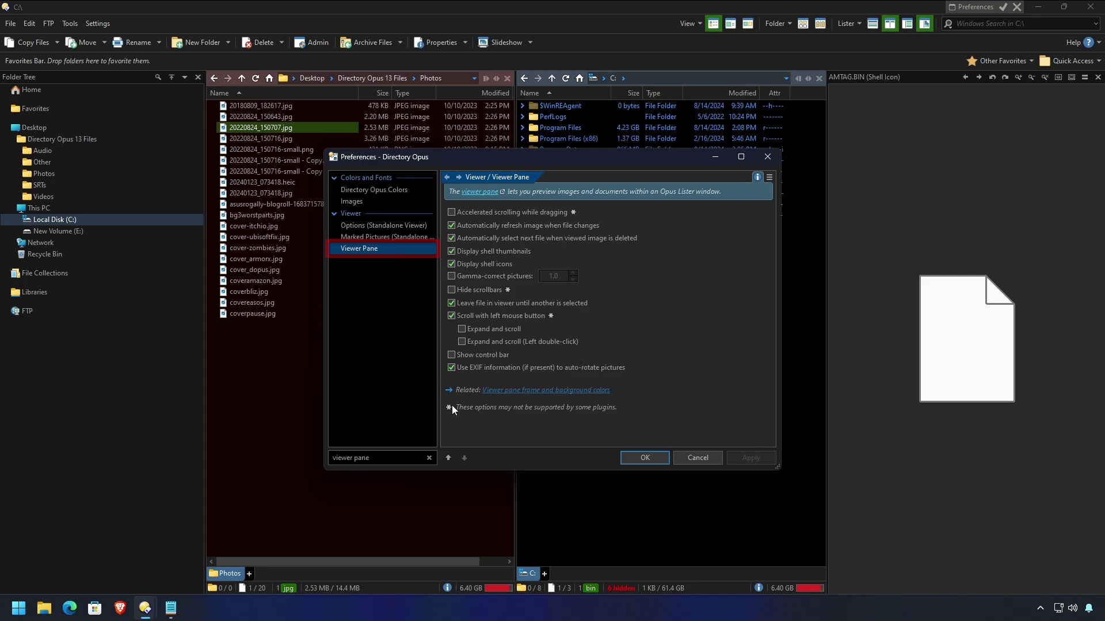
{"action": "left_click", "coordinate": [452, 355]}
{"action": "left_click", "coordinate": [758, 459]}
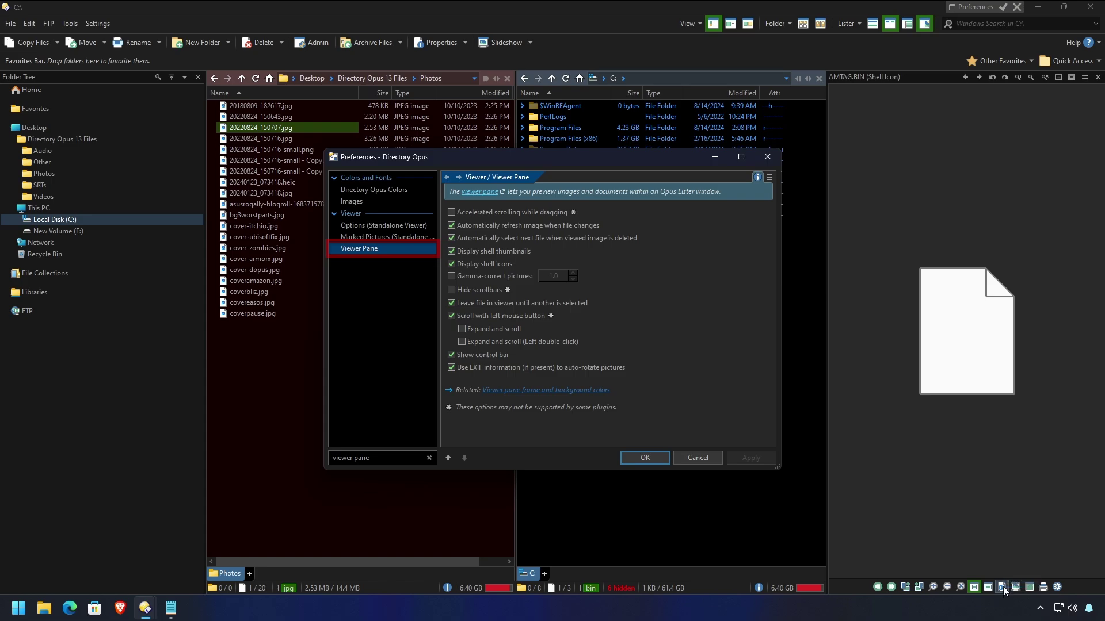
{"action": "left_click", "coordinate": [484, 357]}
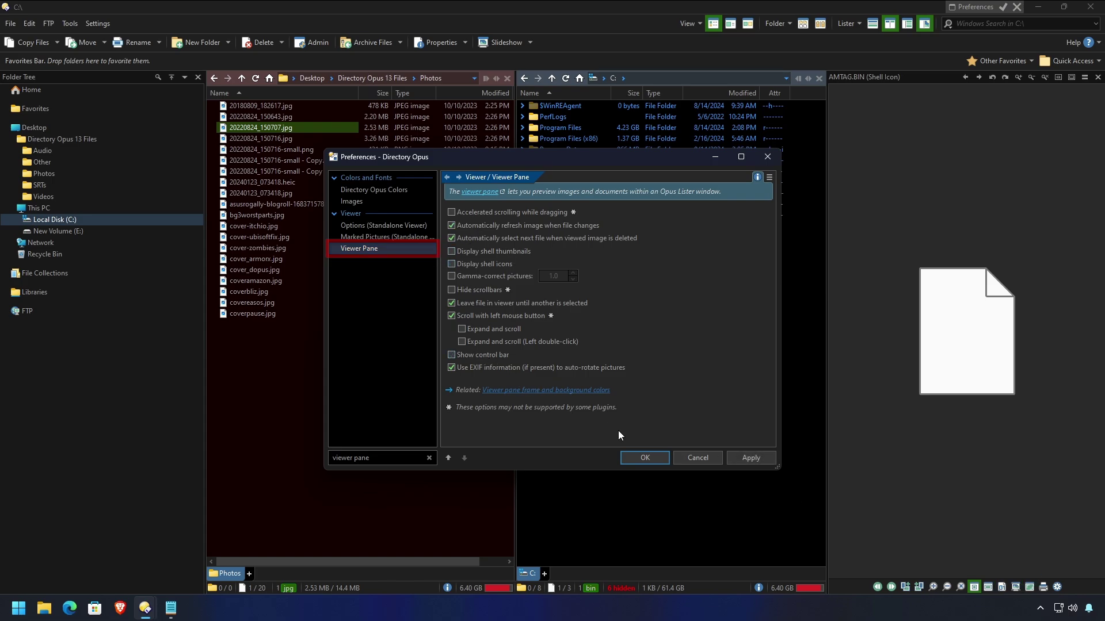
{"action": "left_click", "coordinate": [742, 457]}
Close Preferences and view blackflicker.mp4.001 and AMTAG.BIN as raw hex data
{"action": "left_click", "coordinate": [658, 459]}
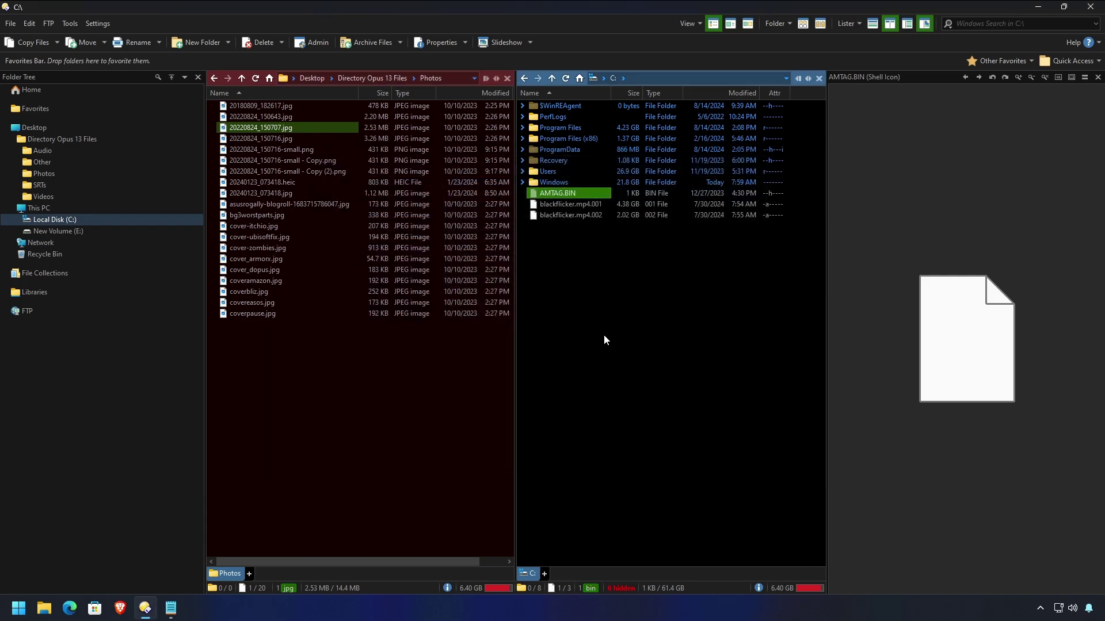
{"action": "double_click", "coordinate": [575, 205]}
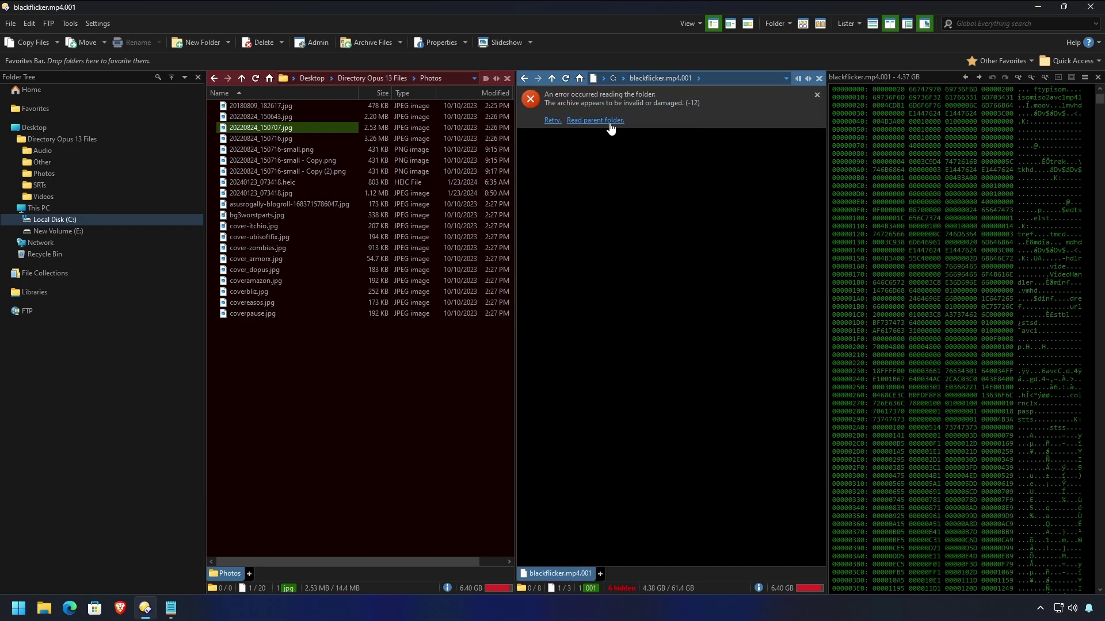
{"action": "left_click", "coordinate": [595, 120]}
{"action": "left_click", "coordinate": [559, 193]}
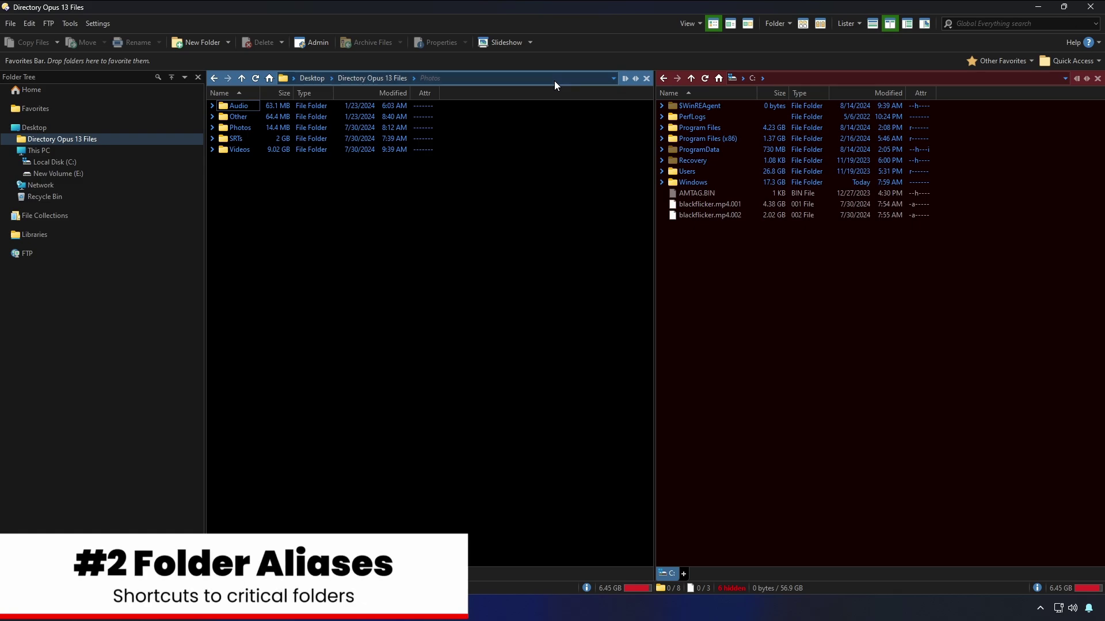
{"action": "left_click", "coordinate": [548, 84]}
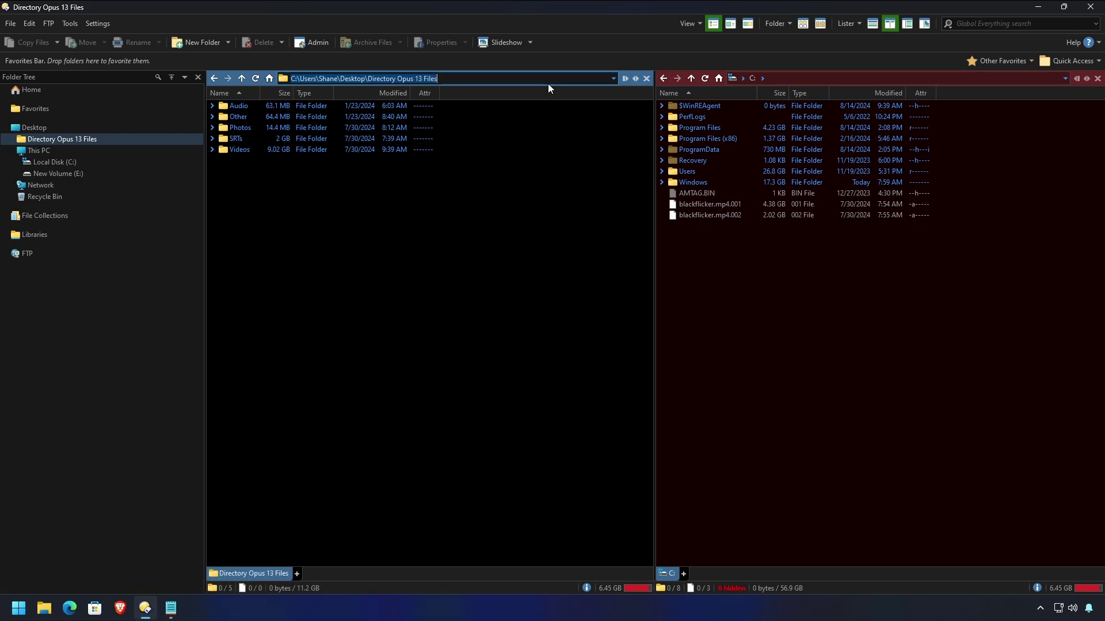
{"action": "type", "text": "/"}
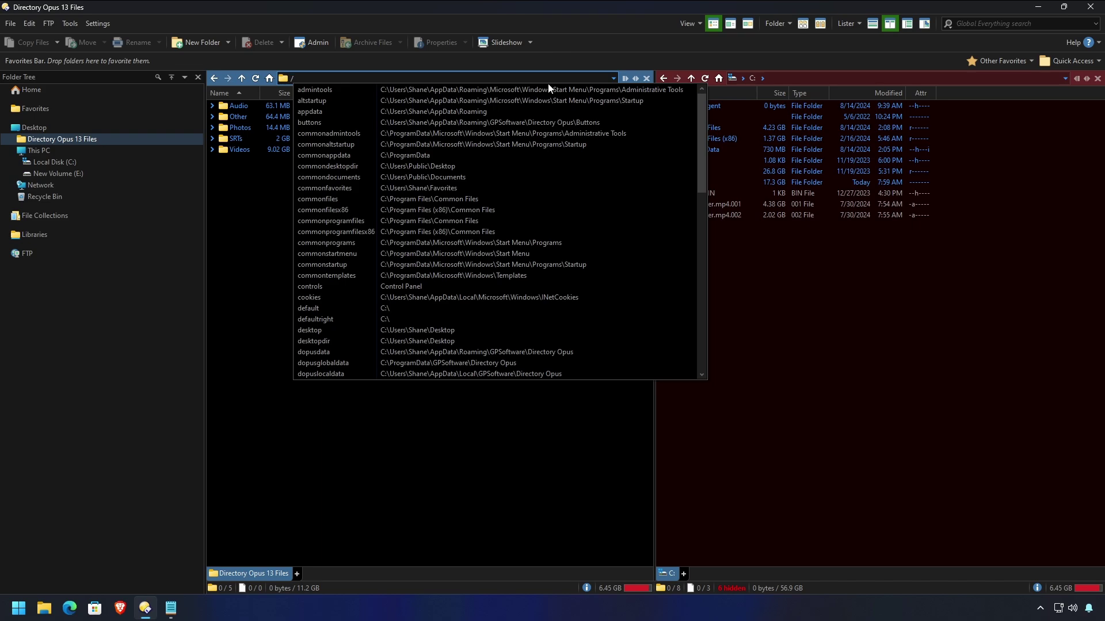
{"action": "key", "text": "Down"}
{"action": "key", "text": "Down"}
{"action": "key", "text": "Down"}
{"action": "key", "text": "Down"}
{"action": "key", "text": "Down"}
{"action": "key", "text": "Down"}
{"action": "key", "text": "Down"}
{"action": "key", "text": "Down"}
{"action": "key", "text": "Down"}
{"action": "key", "text": "Down"}
{"action": "key", "text": "Down"}
{"action": "key", "text": "Down"}
{"action": "key", "text": "Down"}
{"action": "key", "text": "Down"}
{"action": "key", "text": "Down"}
{"action": "key", "text": "Down"}
{"action": "key", "text": "Down"}
{"action": "key", "text": "Down"}
{"action": "key", "text": "Down"}
{"action": "key", "text": "Down"}
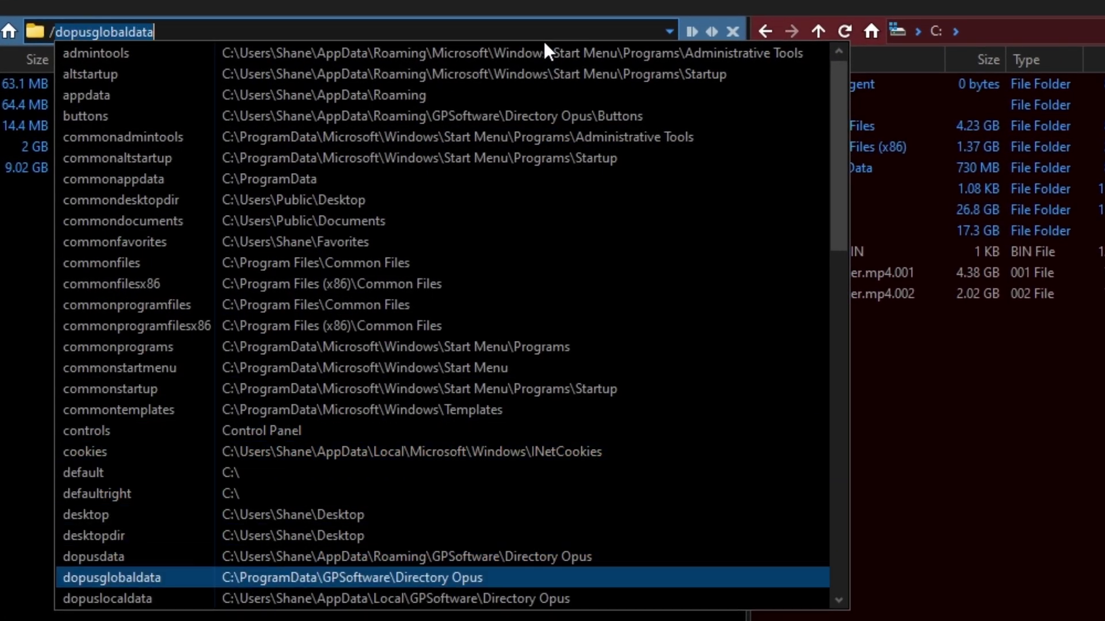
{"action": "key", "text": "Up"}
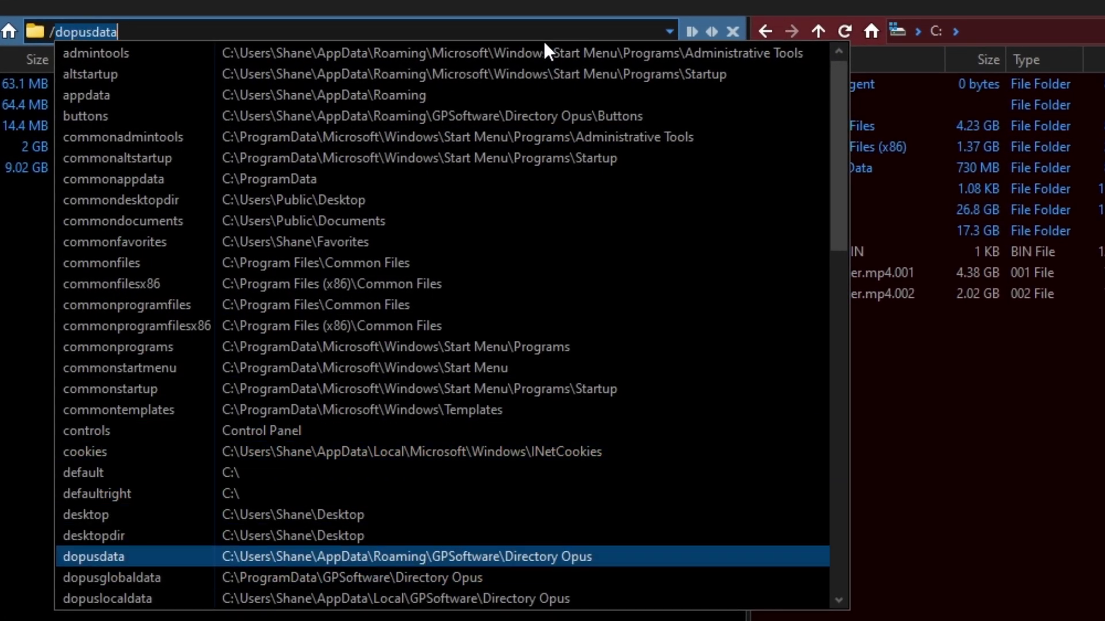
{"action": "key", "text": "Up"}
{"action": "key", "text": "Up"}
{"action": "key", "text": "Up"}
{"action": "key", "text": "Up"}
{"action": "key", "text": "Up"}
{"action": "key", "text": "Up"}
{"action": "key", "text": "Up"}
{"action": "key", "text": "Up"}
{"action": "key", "text": "Up"}
{"action": "key", "text": "Up"}
{"action": "key", "text": "Up"}
{"action": "key", "text": "Up"}
{"action": "key", "text": "Up"}
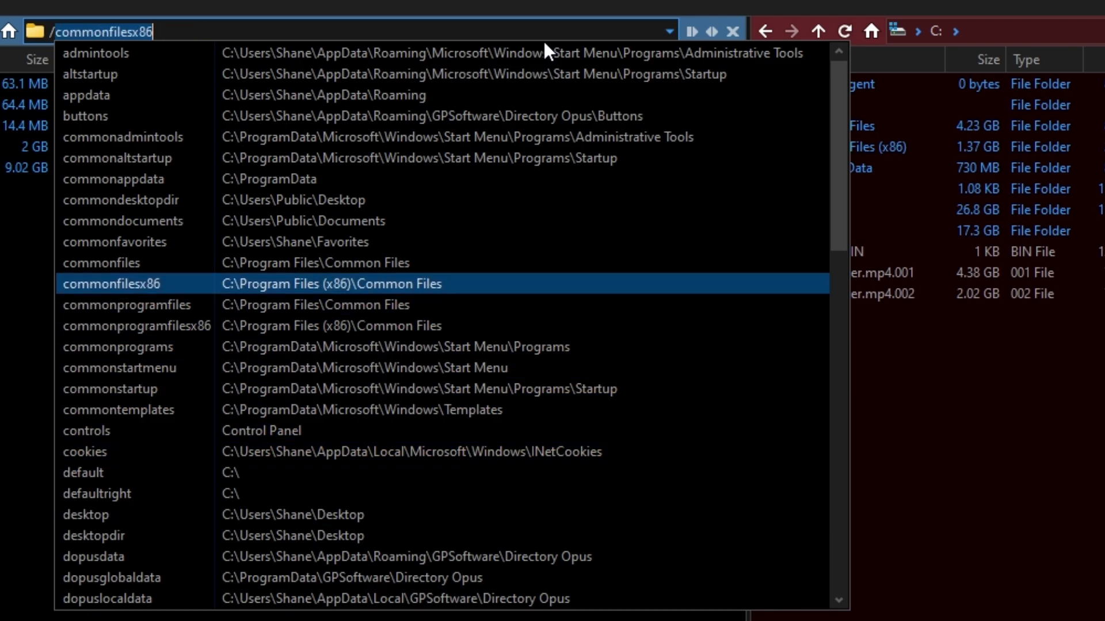
{"action": "key", "text": "Up"}
{"action": "key", "text": "Up"}
{"action": "key", "text": "Up"}
{"action": "key", "text": "Up"}
{"action": "key", "text": "Up"}
{"action": "key", "text": "Up"}
{"action": "key", "text": "Up"}
{"action": "key", "text": "Up"}
{"action": "key", "text": "Up"}
{"action": "key", "text": "Up"}
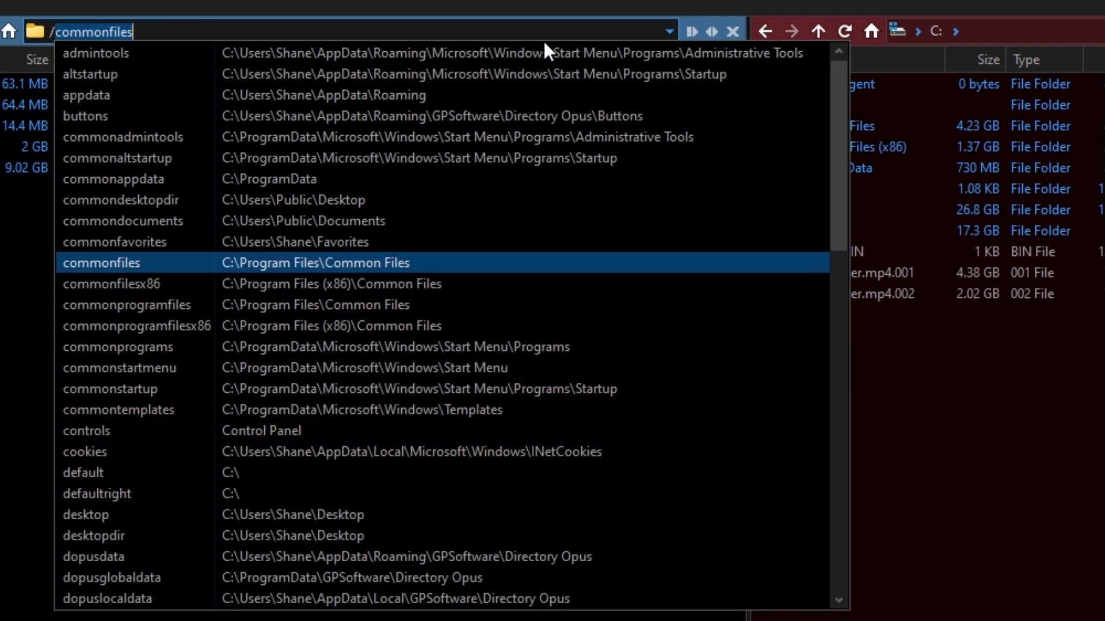
{"action": "key", "text": "Down"}
{"action": "key", "text": "Down"}
{"action": "key", "text": "Down"}
{"action": "key", "text": "Down"}
{"action": "key", "text": "Down"}
{"action": "key", "text": "Down"}
{"action": "key", "text": "Down"}
{"action": "key", "text": "Down"}
{"action": "key", "text": "Down"}
{"action": "key", "text": "Down"}
{"action": "key", "text": "Down"}
{"action": "key", "text": "Down"}
{"action": "key", "text": "Down"}
{"action": "key", "text": "Down"}
{"action": "key", "text": "Down"}
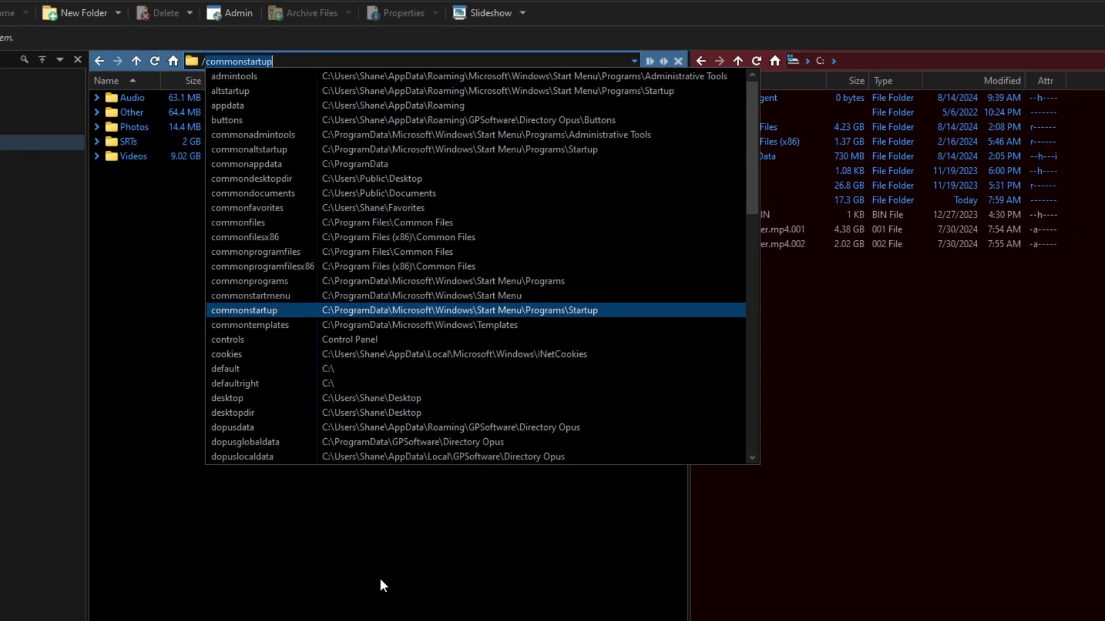
{"action": "key", "text": "Escape"}
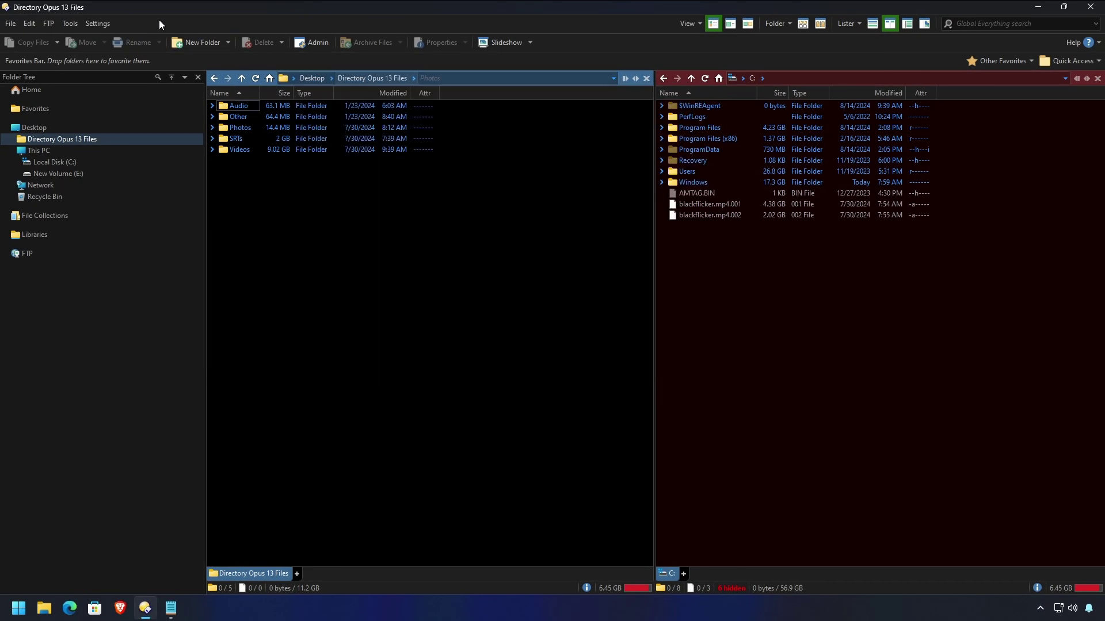
Find the folder alias settings in Preferences and add a new alias
{"action": "left_click", "coordinate": [97, 23]}
{"action": "left_click", "coordinate": [116, 39]}
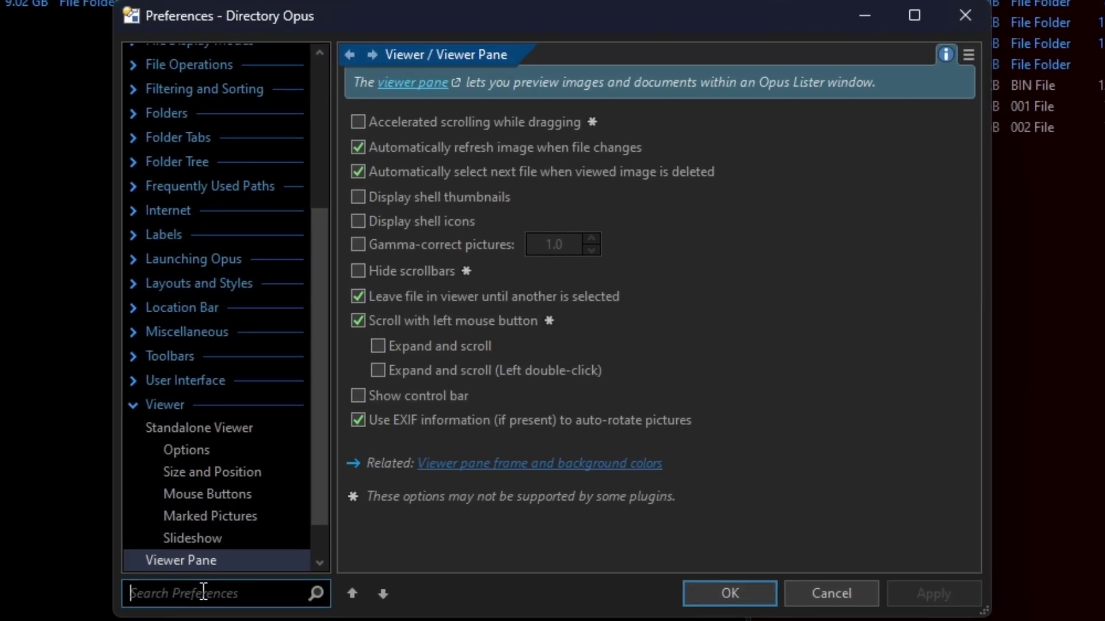
{"action": "type", "text": "al"}
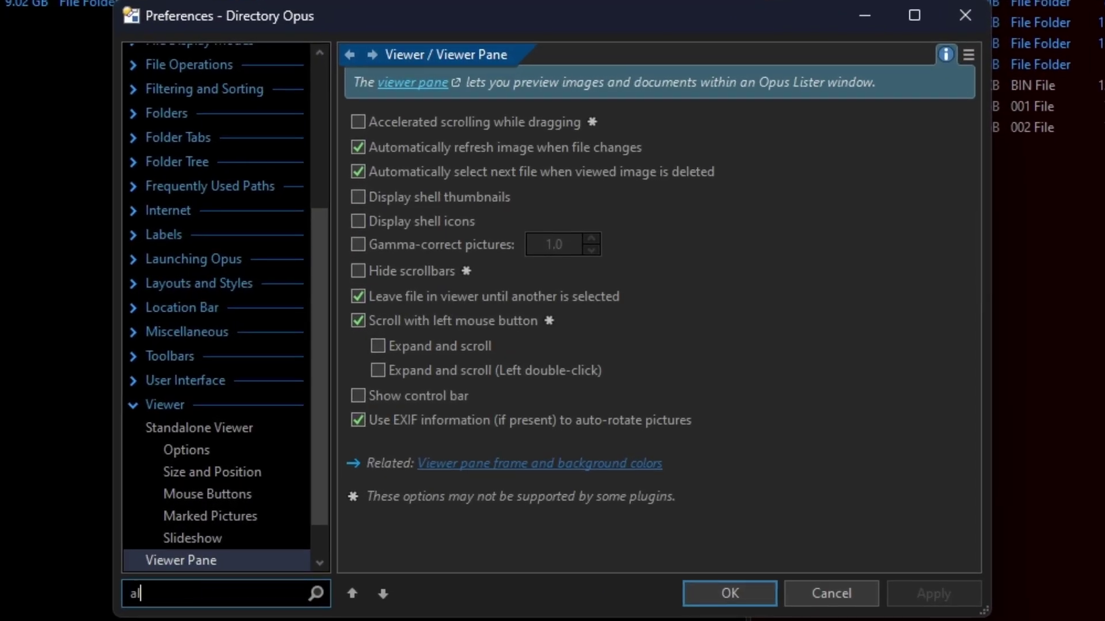
{"action": "type", "text": "ias"}
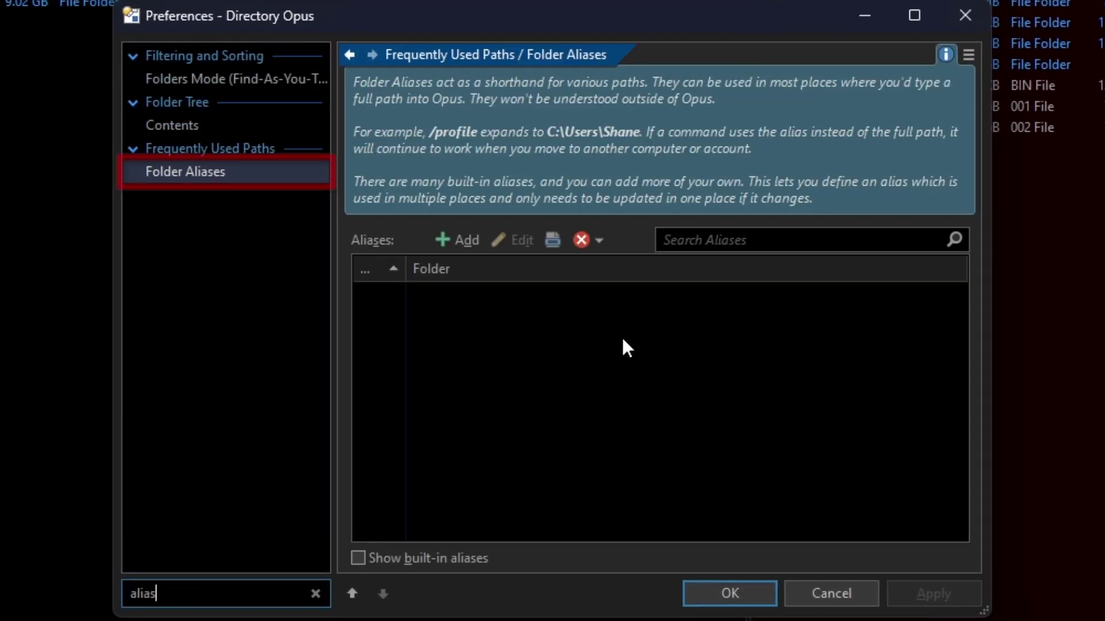
{"action": "left_click", "coordinate": [458, 240]}
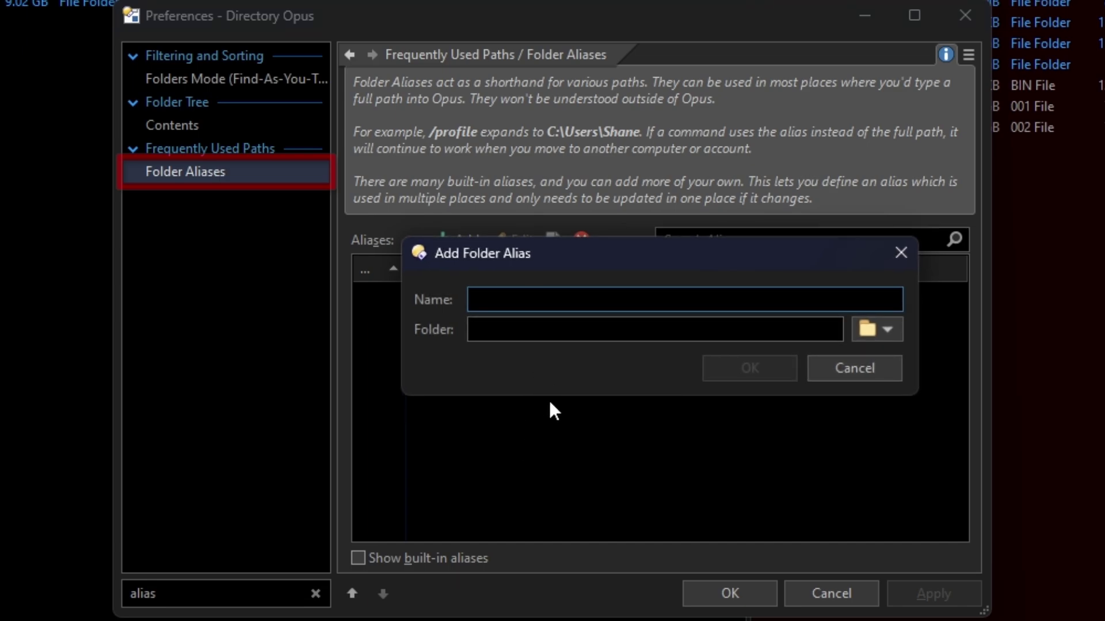
Point the new alias at Desktop\Directory Opus 13 Files
{"action": "left_click", "coordinate": [864, 327]}
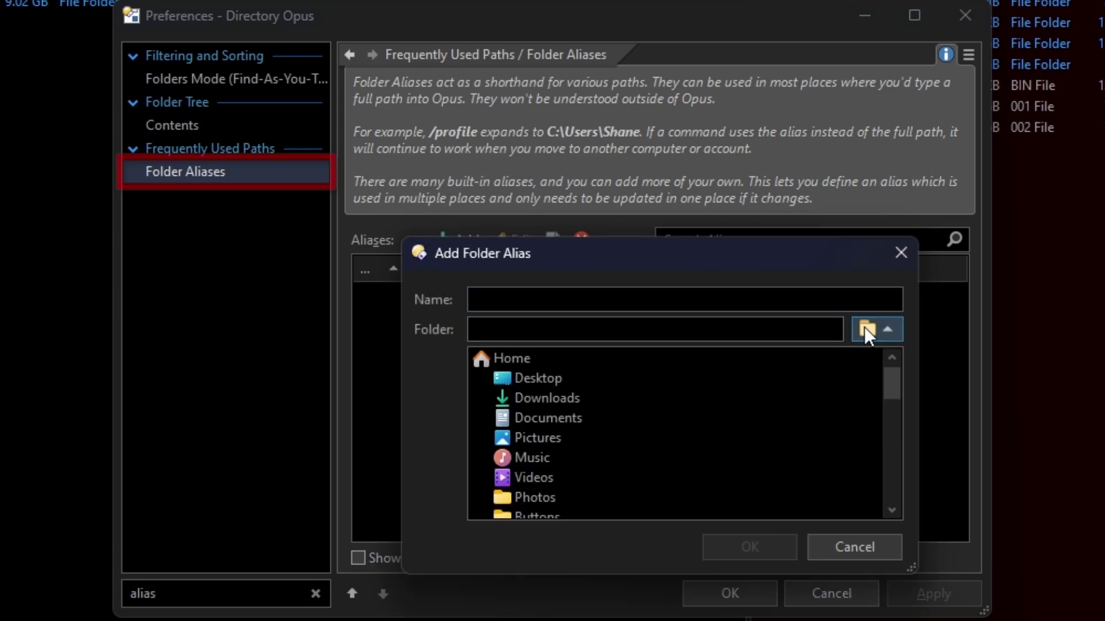
{"action": "left_click", "coordinate": [538, 384]}
{"action": "scroll", "coordinate": [645, 391], "scroll_direction": "down", "scroll_amount": 5}
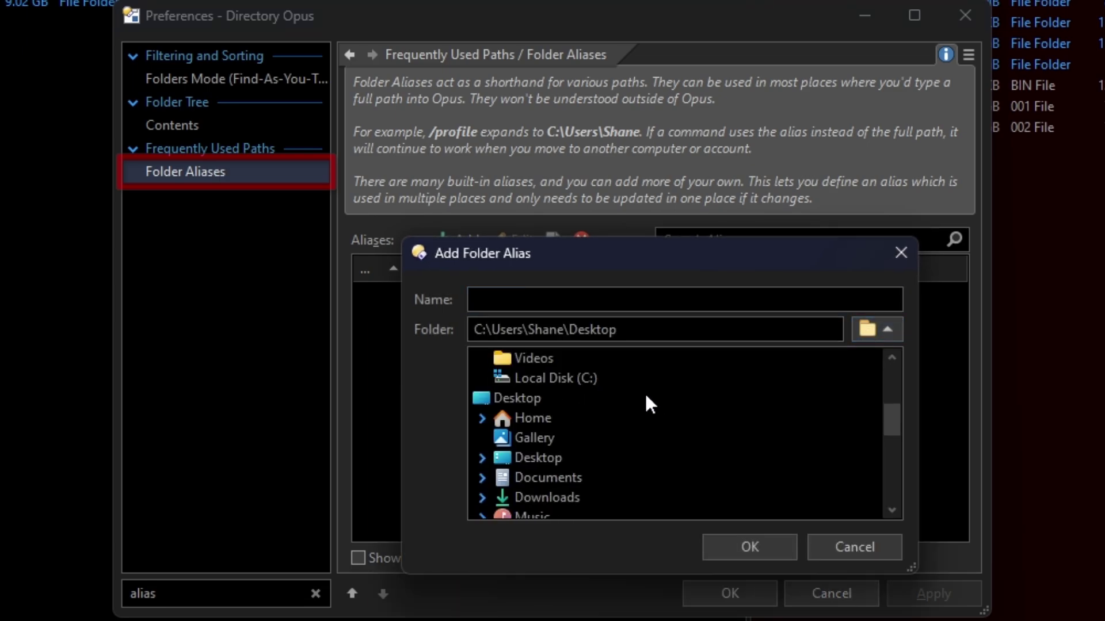
{"action": "scroll", "coordinate": [572, 436], "scroll_direction": "down", "scroll_amount": 3}
{"action": "scroll", "coordinate": [575, 429], "scroll_direction": "up", "scroll_amount": 2}
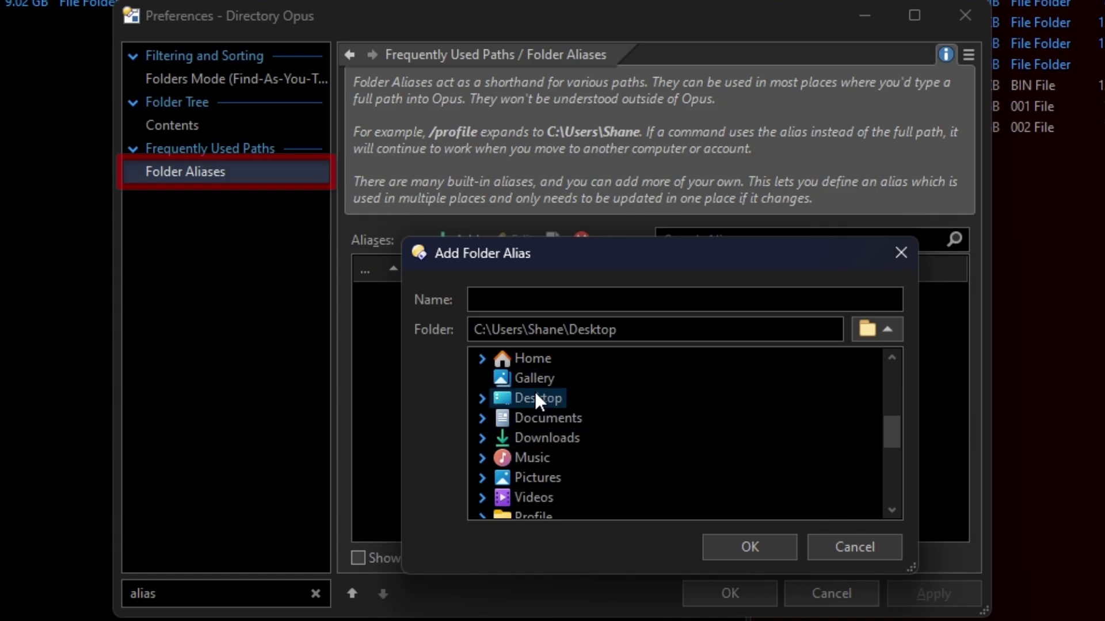
{"action": "double_click", "coordinate": [534, 393]}
{"action": "left_click", "coordinate": [621, 414]}
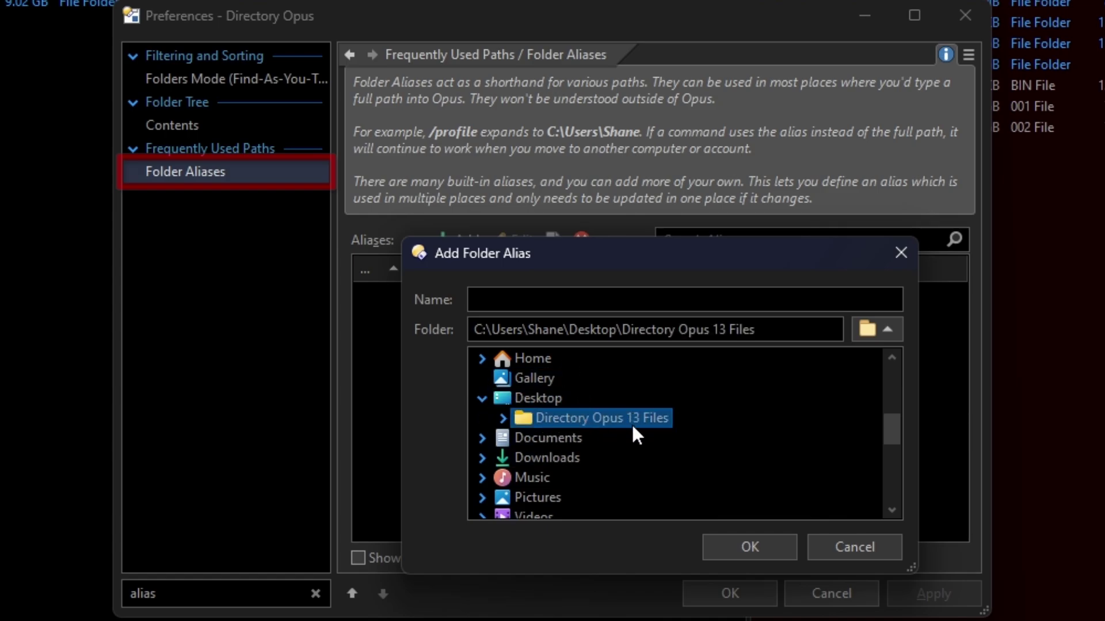
{"action": "left_click", "coordinate": [741, 547]}
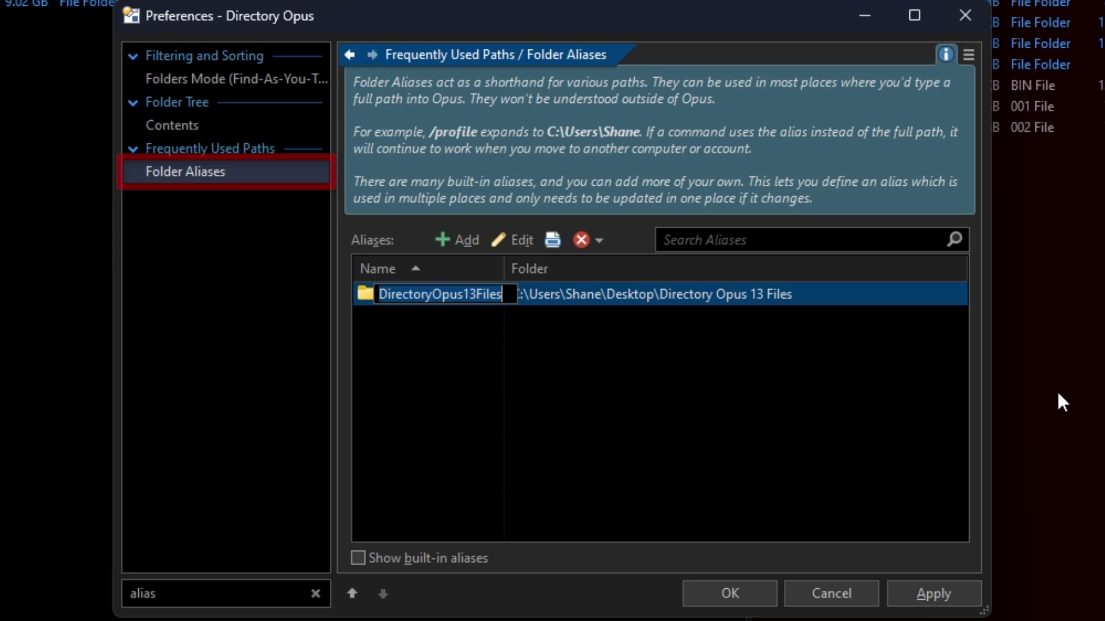
Name the alias 'opus' and apply the setting
{"action": "type", "text": "opus"}
{"action": "key", "text": "Return"}
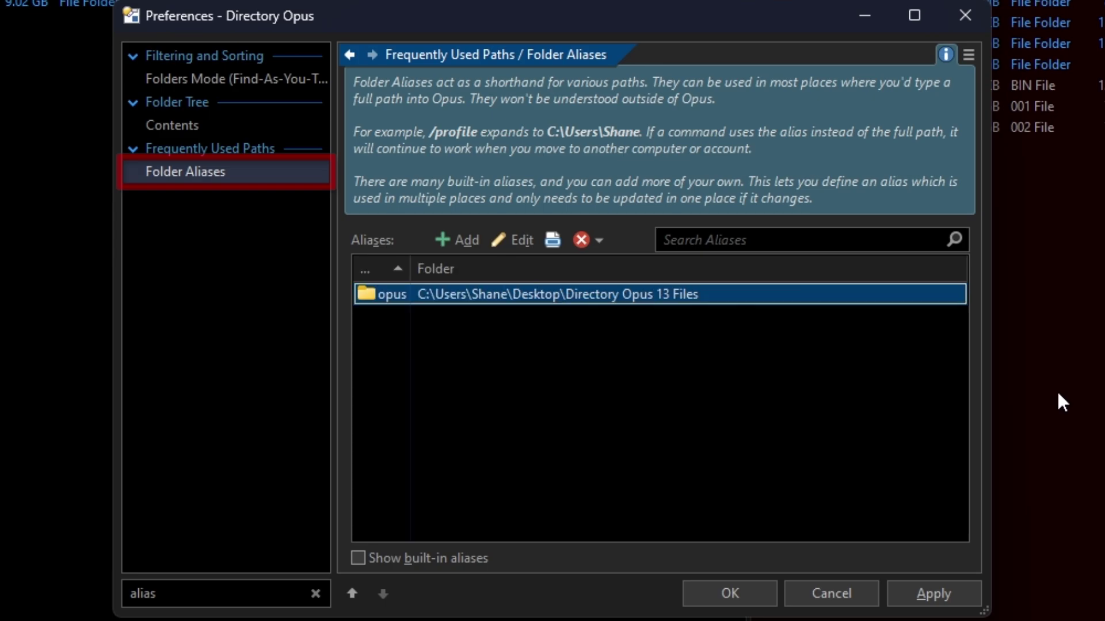
{"action": "left_click", "coordinate": [969, 601]}
Close Preferences, show drive C: on the left, then jump there via the /opus alias
{"action": "left_click", "coordinate": [748, 594]}
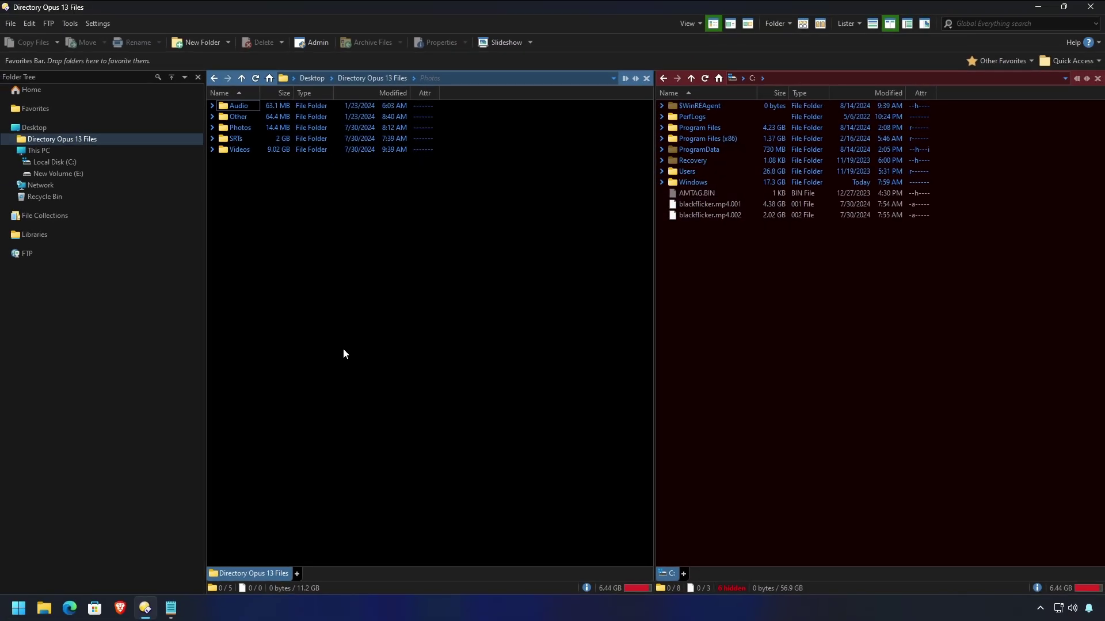
{"action": "left_click", "coordinate": [54, 162]}
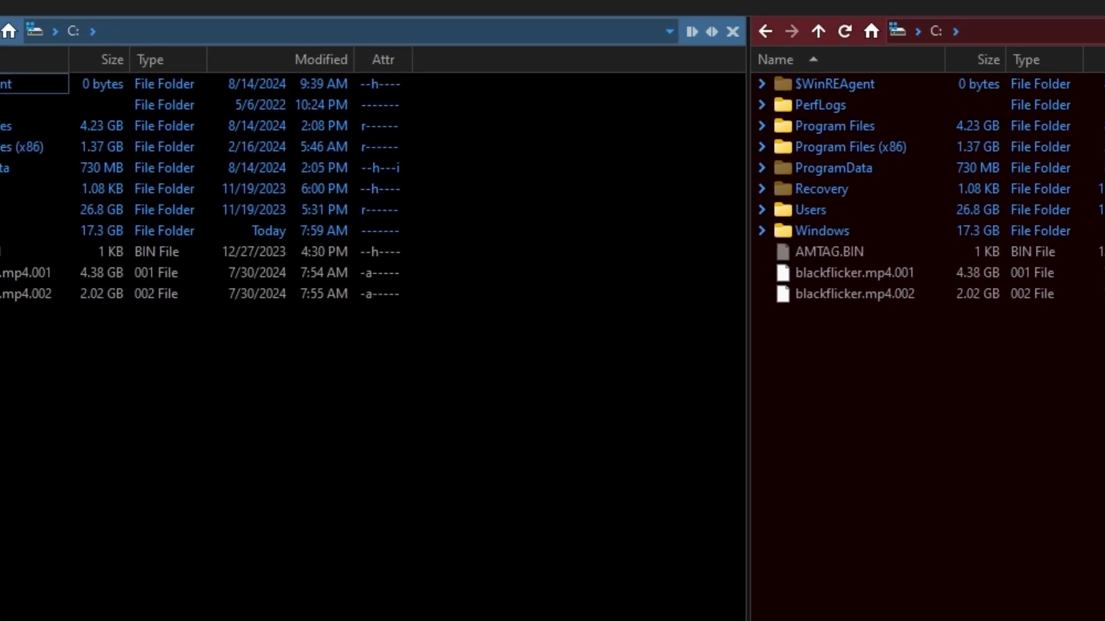
{"action": "left_click", "coordinate": [173, 29]}
{"action": "type", "text": "/opus"}
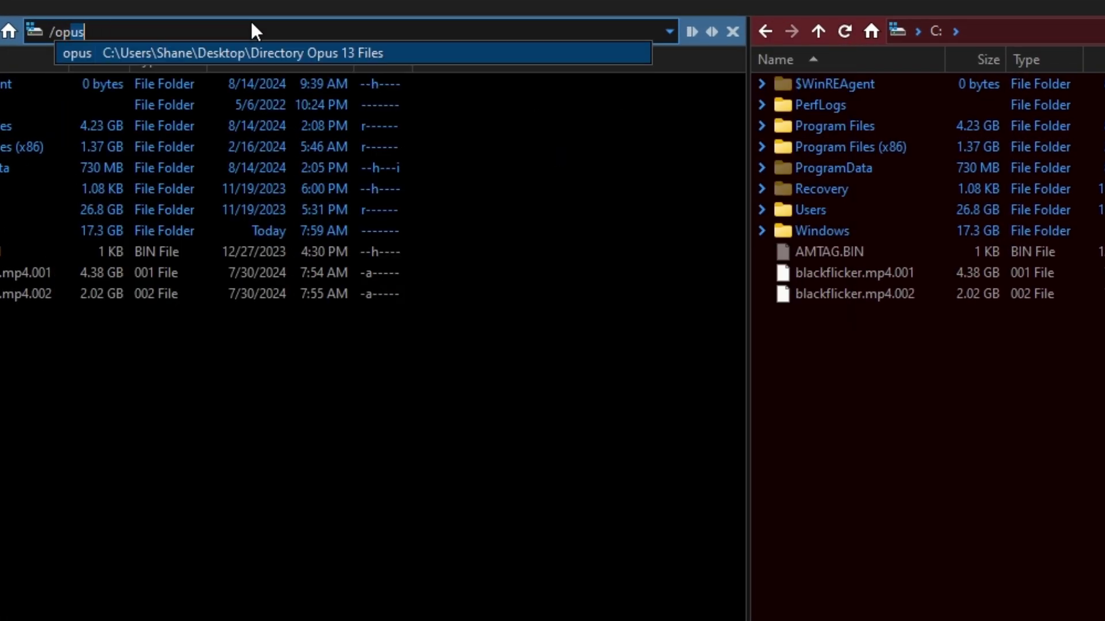
{"action": "key", "text": "Return"}
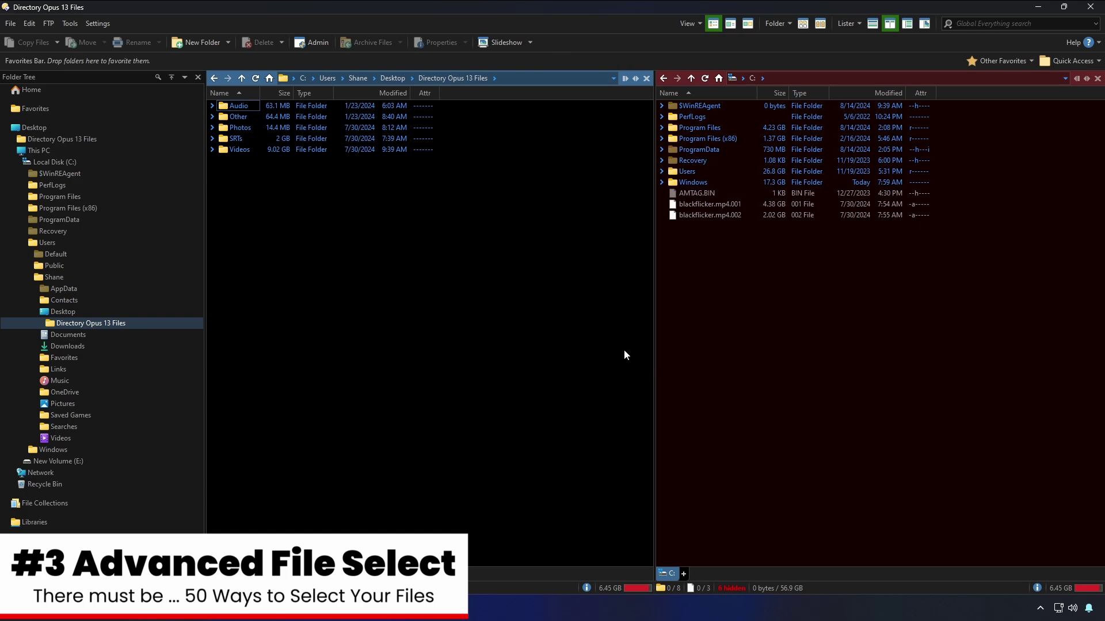
Zoom the file list text to 190% and make it permanent
{"action": "scroll", "coordinate": [459, 315], "scroll_direction": "up", "scroll_amount": 5}
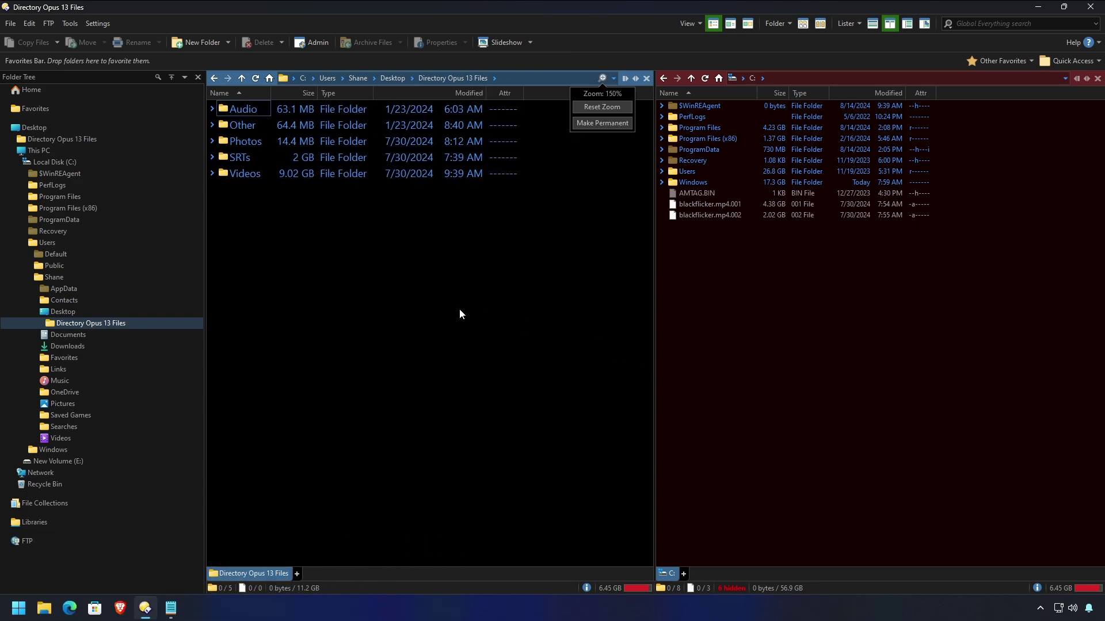
{"action": "scroll", "coordinate": [459, 314], "scroll_direction": "up", "scroll_amount": 2}
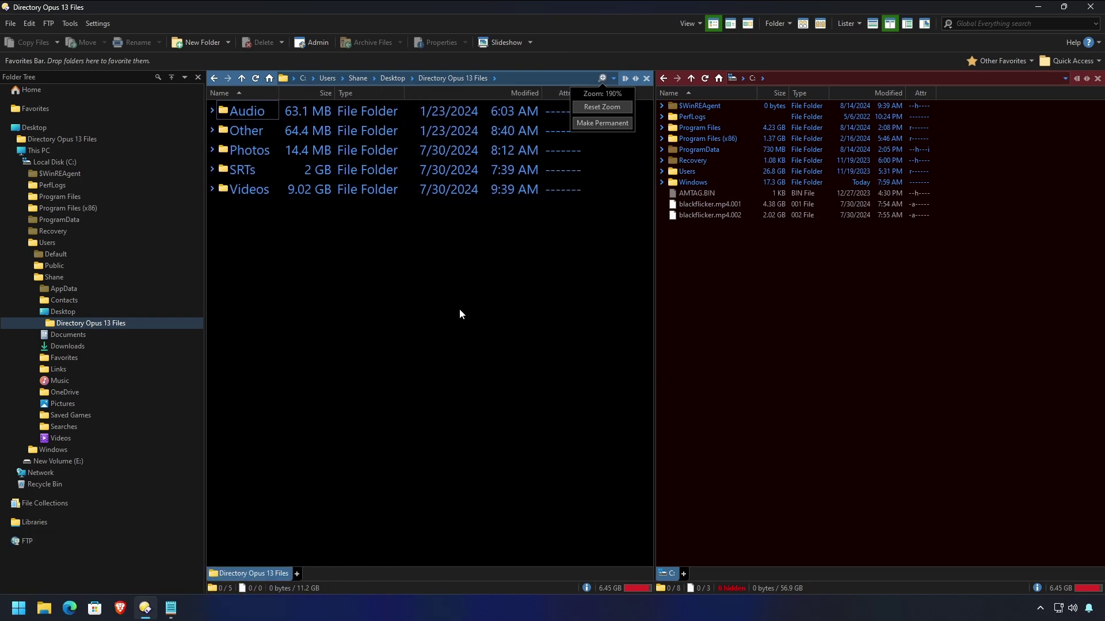
{"action": "left_click", "coordinate": [606, 123]}
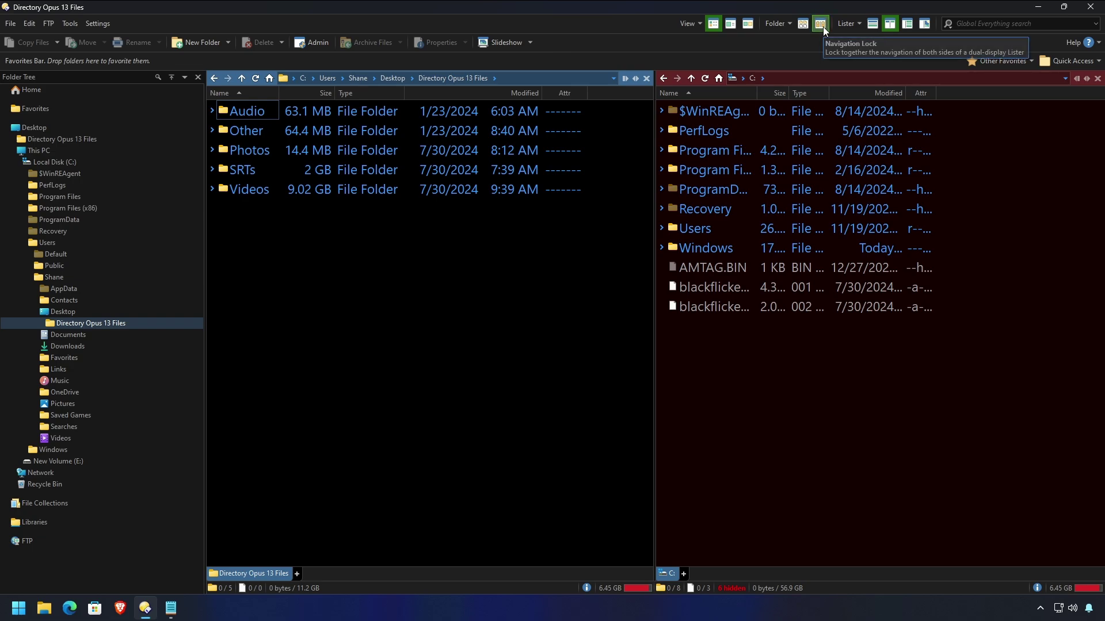
Enable Flat View in Mixed (No Folders) mode
{"action": "left_click", "coordinate": [802, 26]}
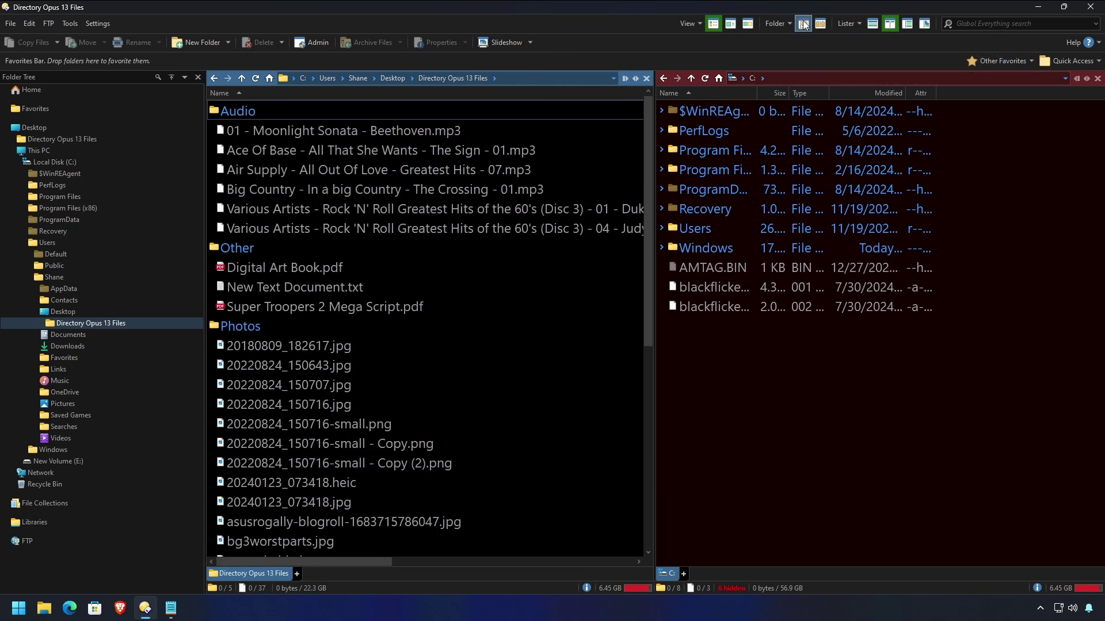
{"action": "left_click", "coordinate": [803, 24]}
{"action": "left_click", "coordinate": [815, 75]}
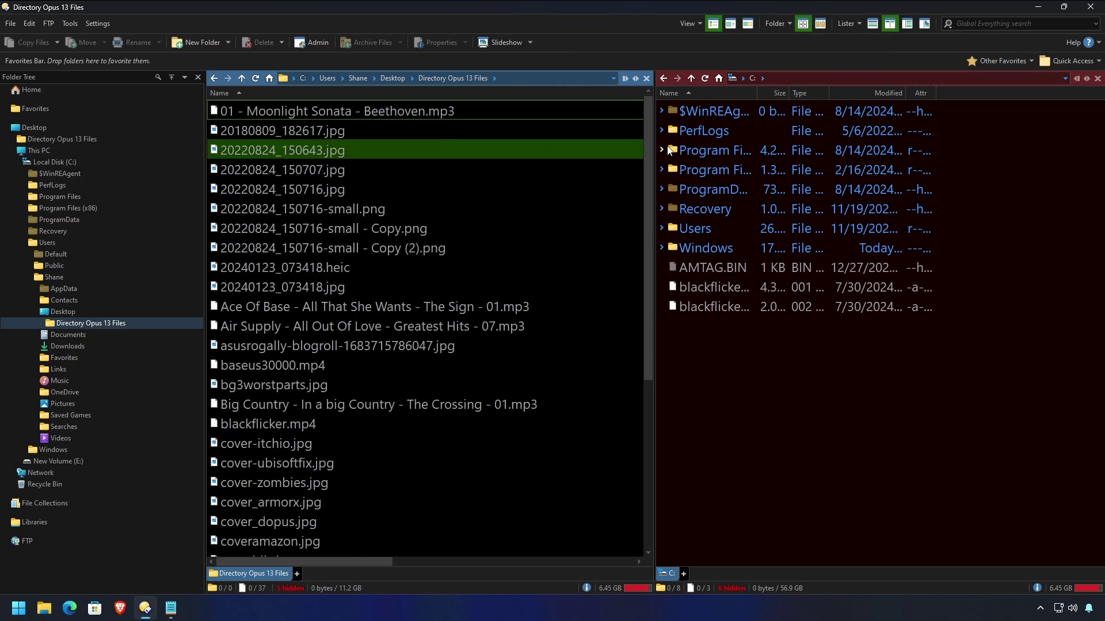
{"action": "scroll", "coordinate": [630, 259], "scroll_direction": "down", "scroll_amount": 5}
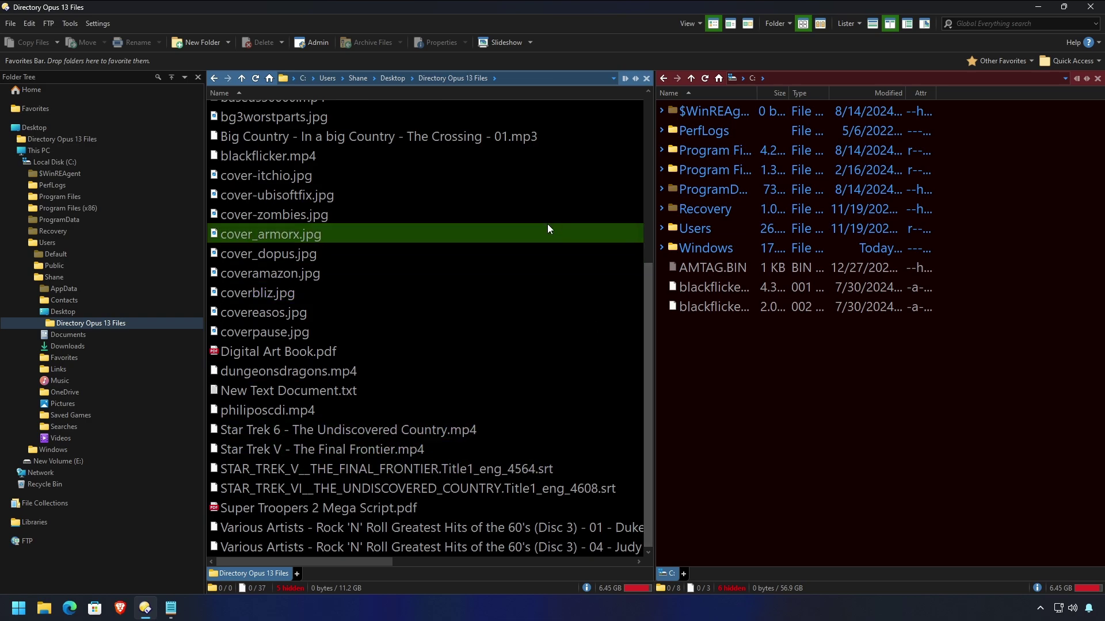
Try a multi-file selection, then reset it to just cover_dopus.jpg
{"action": "scroll", "coordinate": [546, 219], "scroll_direction": "up", "scroll_amount": 5}
{"action": "left_click", "coordinate": [279, 168]}
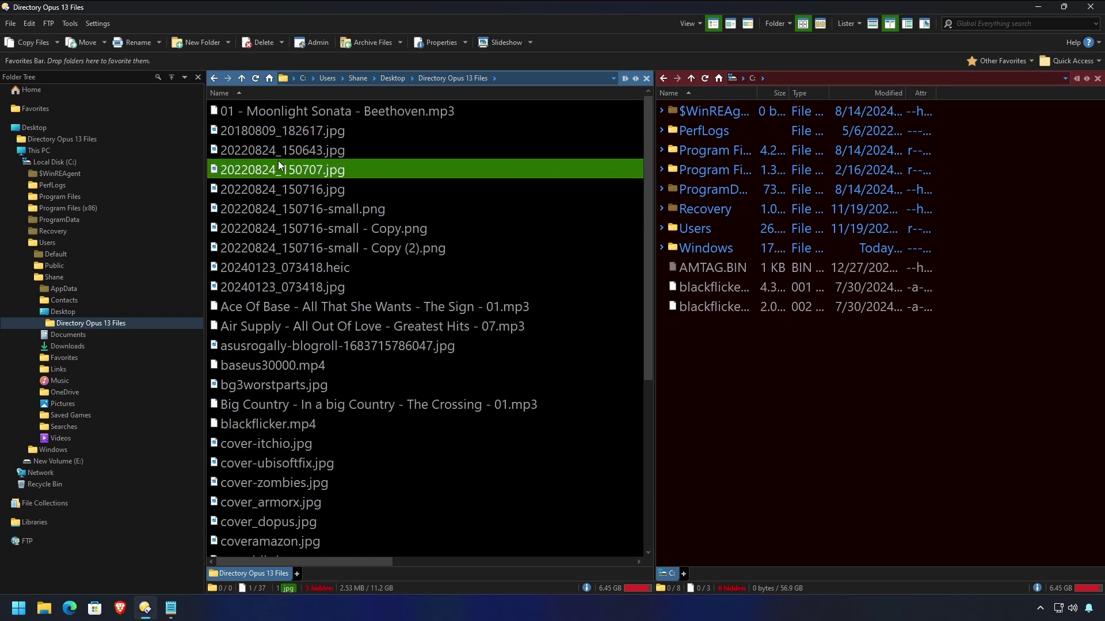
{"action": "left_click", "coordinate": [313, 228], "text": "ctrl"}
{"action": "left_click", "coordinate": [284, 268], "text": "ctrl"}
{"action": "left_click", "coordinate": [307, 365], "text": "ctrl"}
{"action": "left_click", "coordinate": [286, 463], "text": "ctrl"}
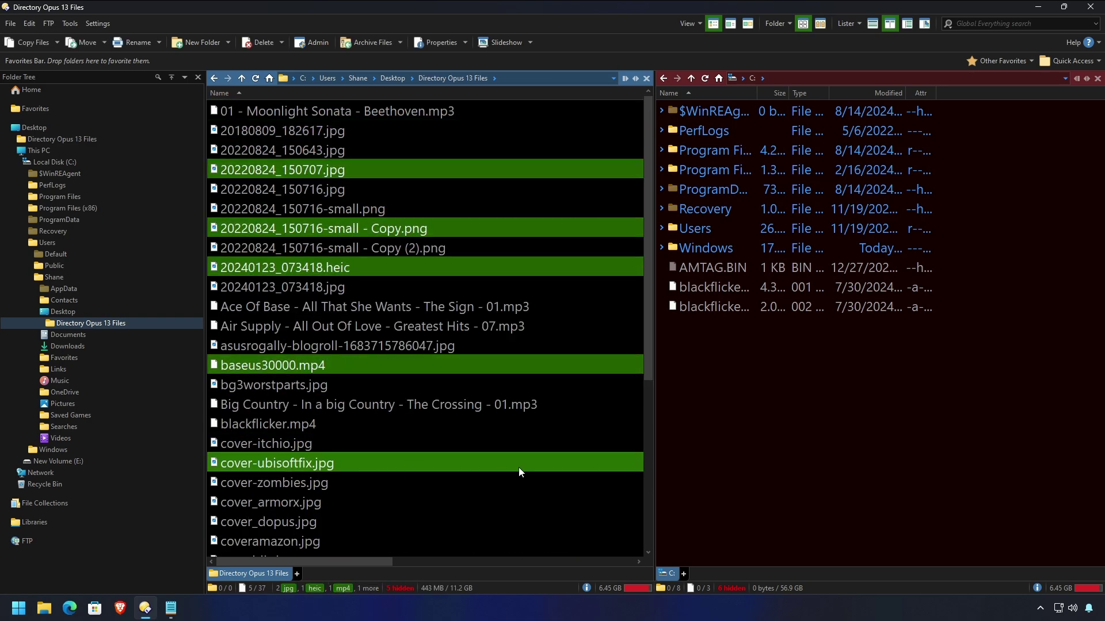
{"action": "mouse_move", "coordinate": [519, 467]}
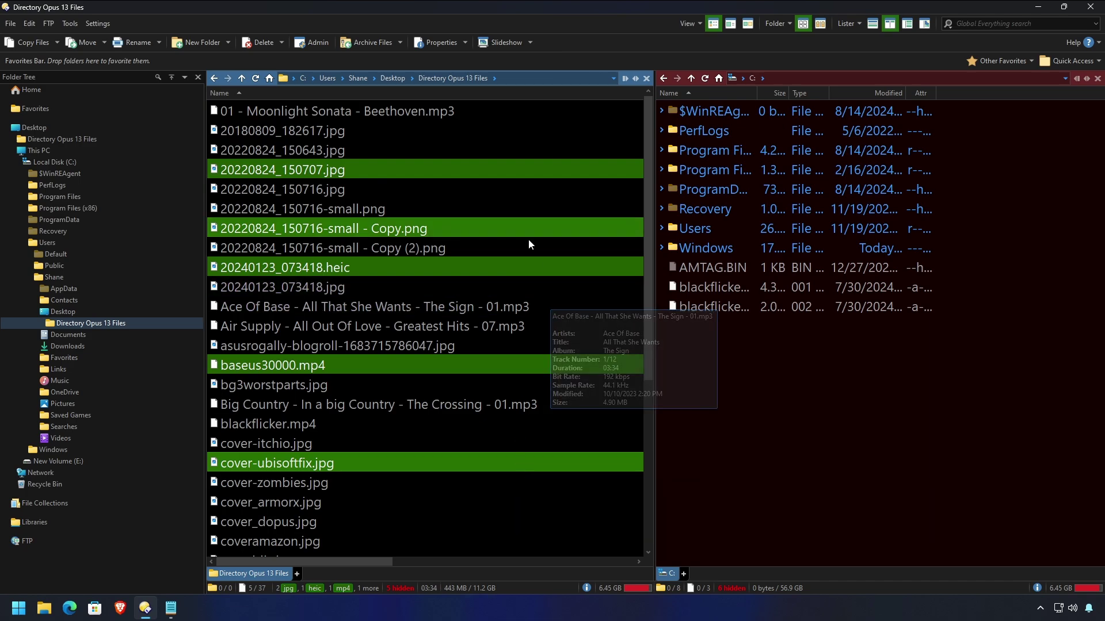
{"action": "left_click", "coordinate": [383, 522]}
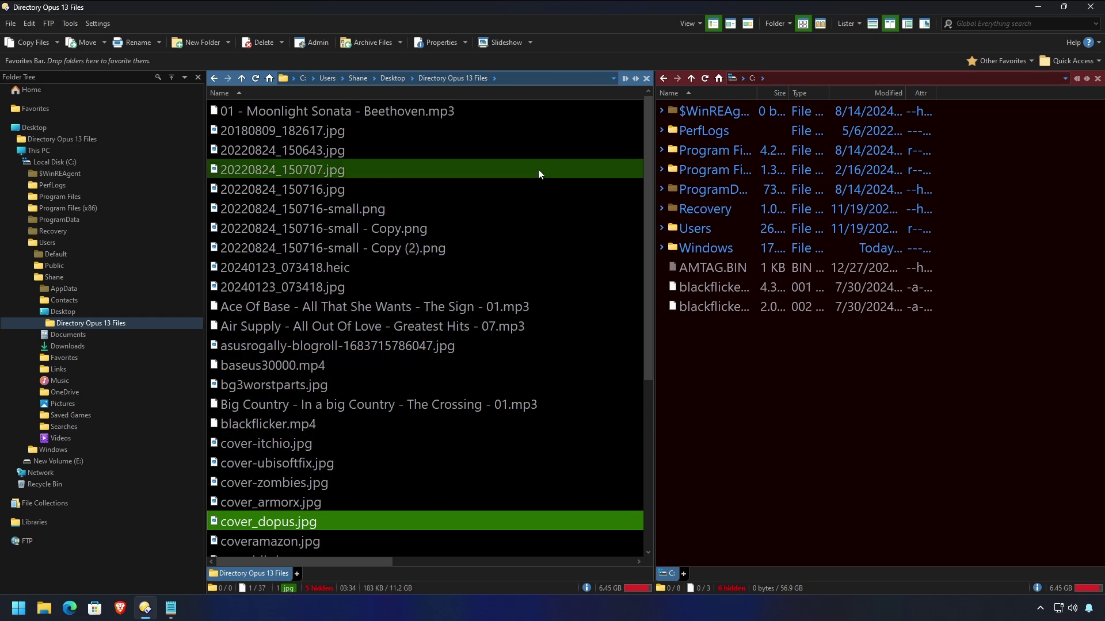
Select the Moonlight Sonata mp3, 20220824_150707.jpg, the .heic, baseus30000.mp4, cover_armorx.jpg and cover-itchio.jpg
{"action": "left_click", "coordinate": [423, 113]}
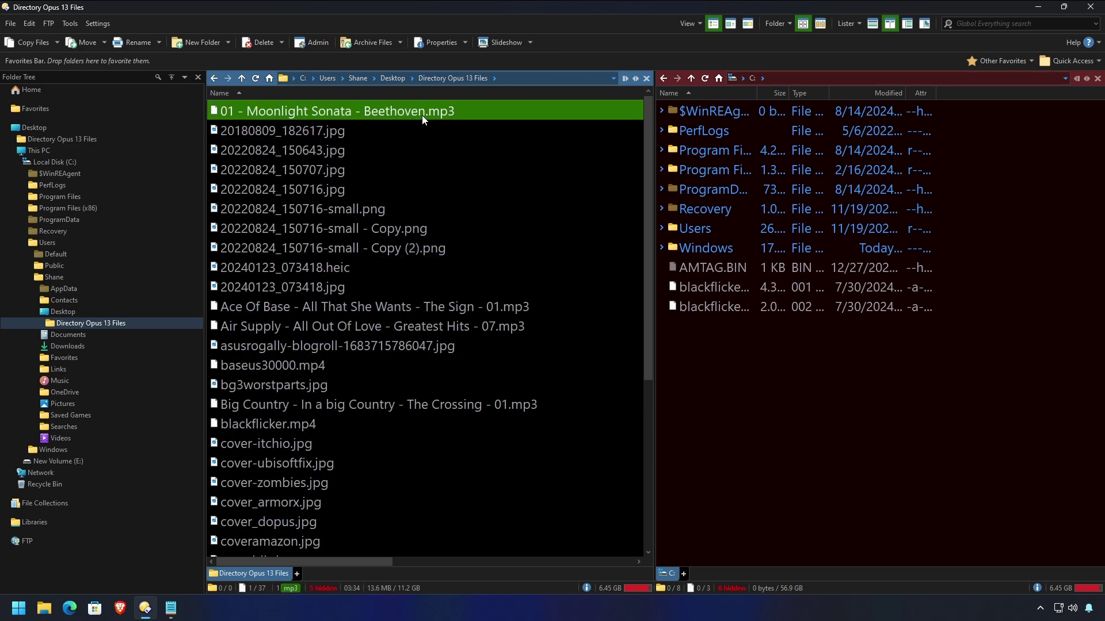
{"action": "left_click", "coordinate": [374, 168], "text": "ctrl"}
{"action": "left_click", "coordinate": [362, 267], "text": "ctrl"}
{"action": "left_click", "coordinate": [340, 365], "text": "ctrl"}
{"action": "left_click", "coordinate": [320, 502], "text": "ctrl"}
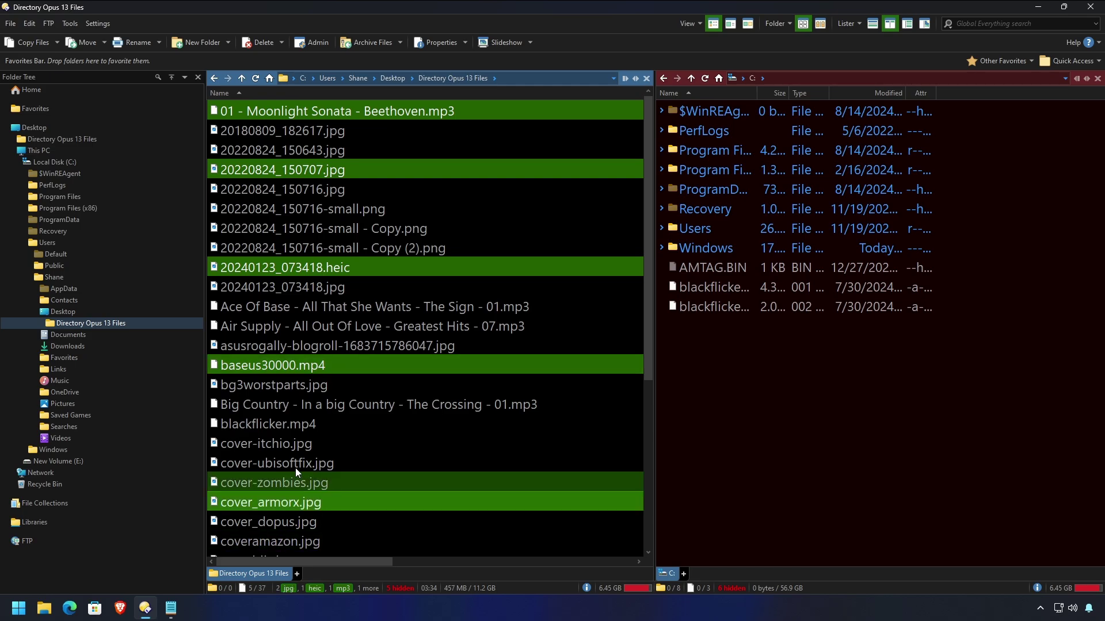
{"action": "left_click", "coordinate": [299, 443], "text": "ctrl"}
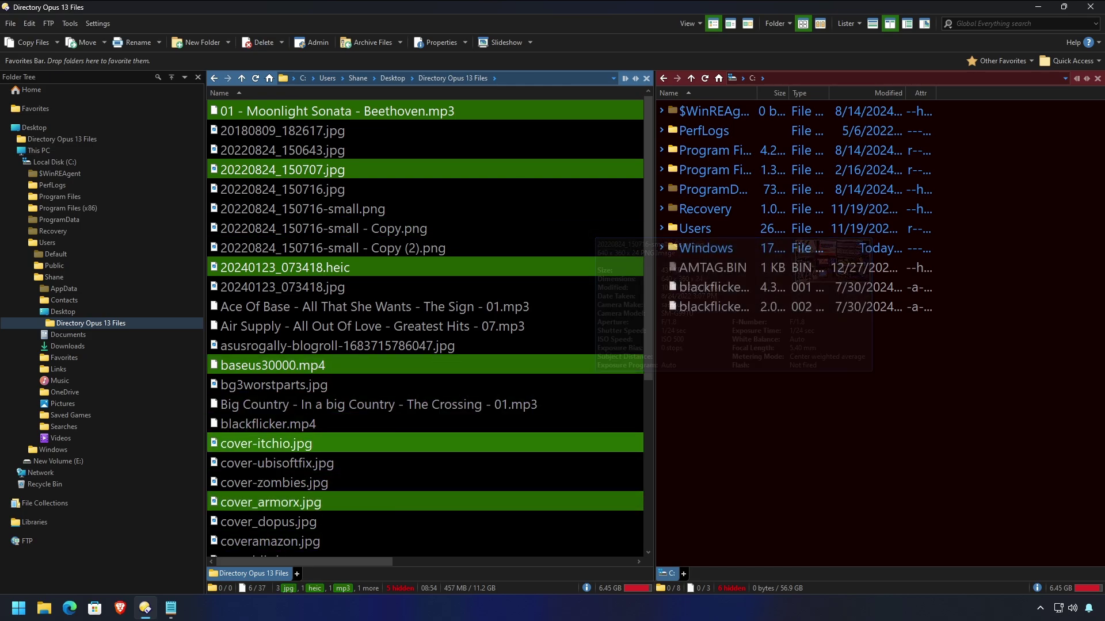
{"action": "left_click", "coordinate": [29, 23]}
{"action": "mouse_move", "coordinate": [60, 313]}
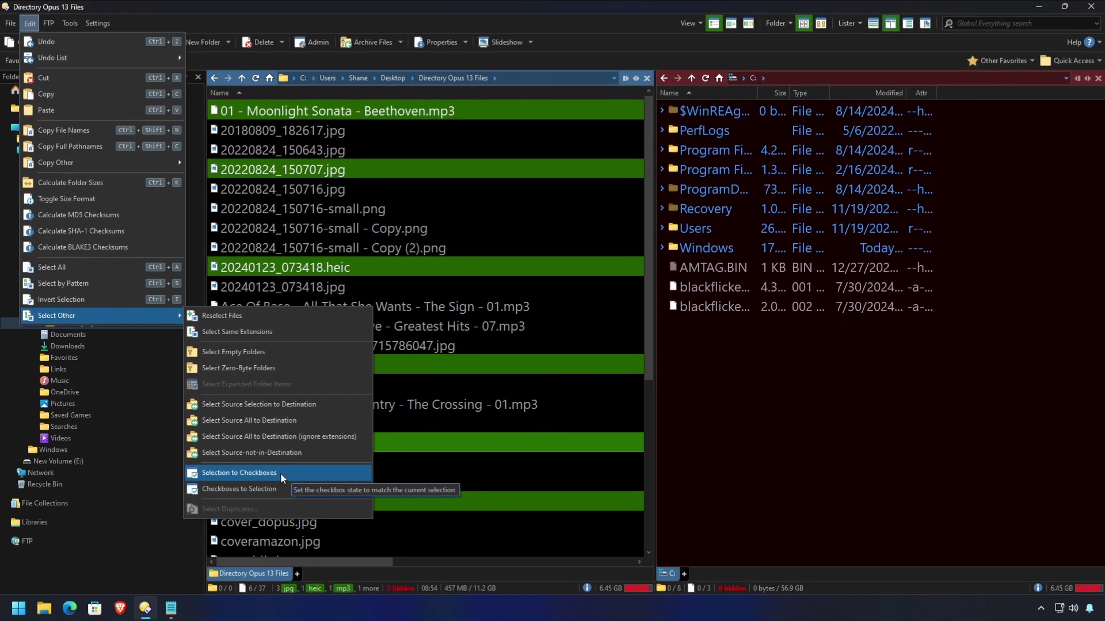
Turn the six selected files into ticked checkboxes with Selection to Checkboxes
{"action": "left_click", "coordinate": [419, 530]}
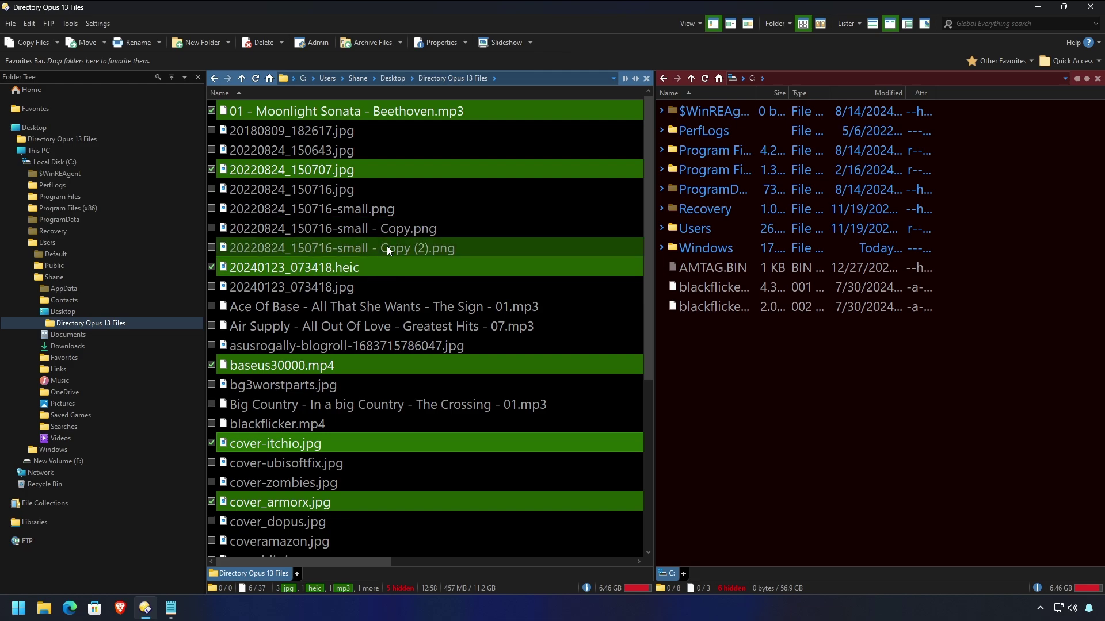
Also tick Copy.png, asusrogally, blackflicker.mp4 and cover-zombies.jpg
{"action": "left_click", "coordinate": [386, 246]}
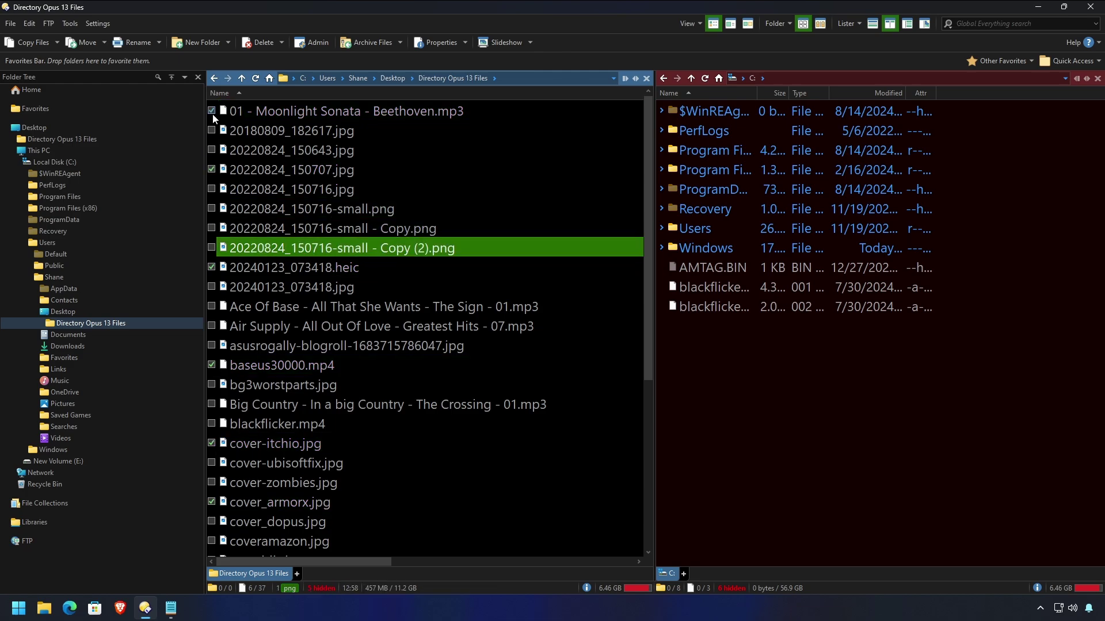
{"action": "left_click", "coordinate": [327, 271]}
{"action": "left_click", "coordinate": [211, 228]}
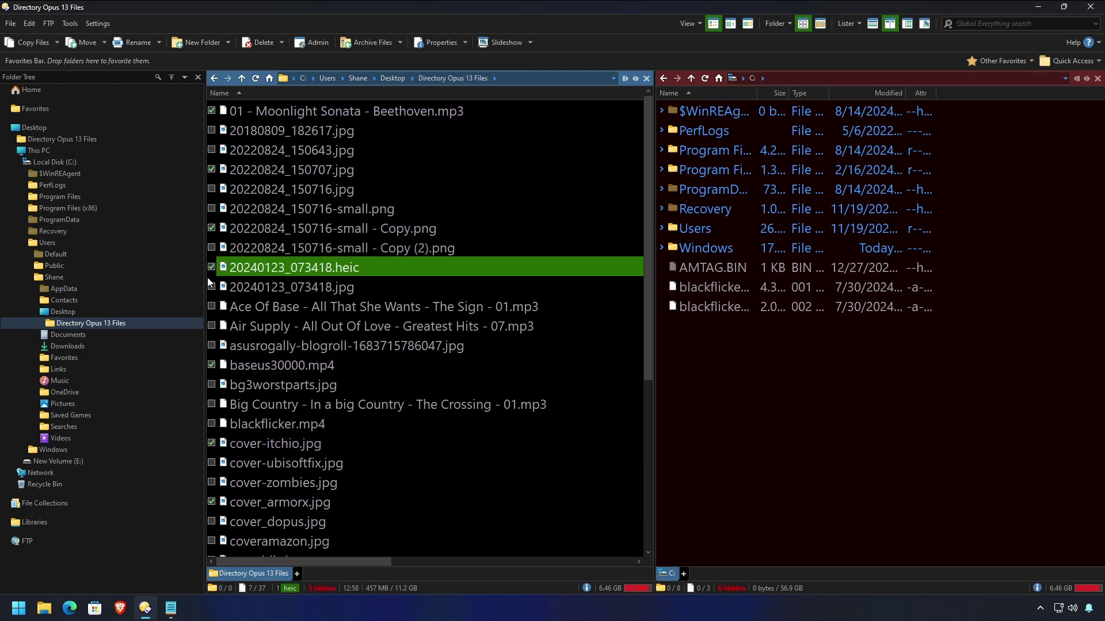
{"action": "left_click", "coordinate": [212, 345]}
{"action": "left_click", "coordinate": [211, 424]}
{"action": "left_click", "coordinate": [212, 482]}
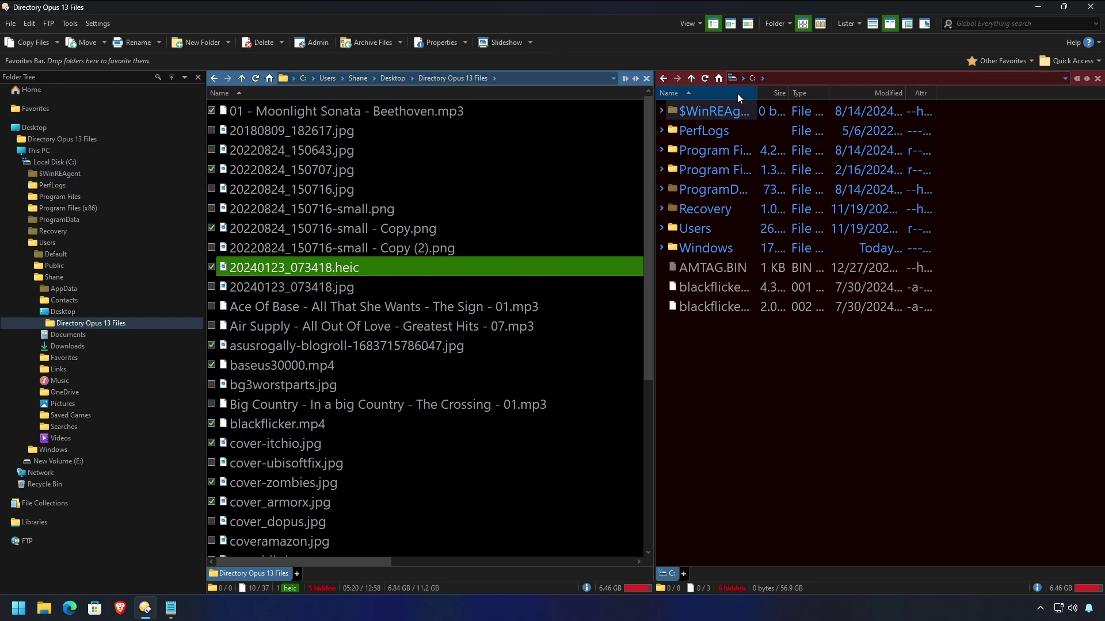
Switch off Check-Box Mode for this window only, then select 20220824_150716.jpg
{"action": "left_click", "coordinate": [780, 24]}
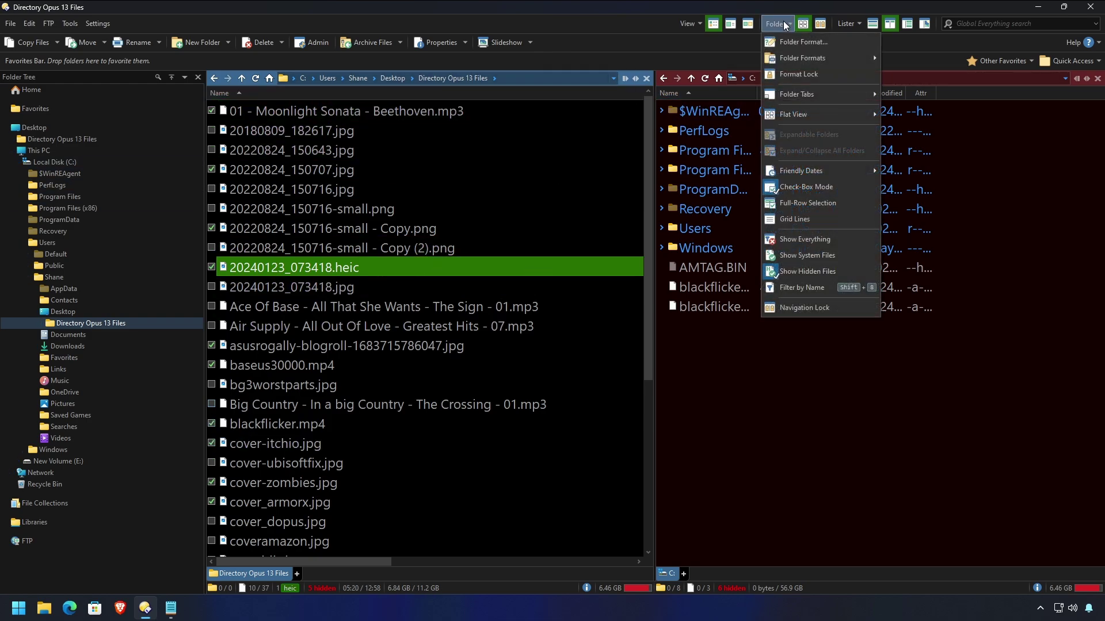
{"action": "left_click", "coordinate": [805, 187]}
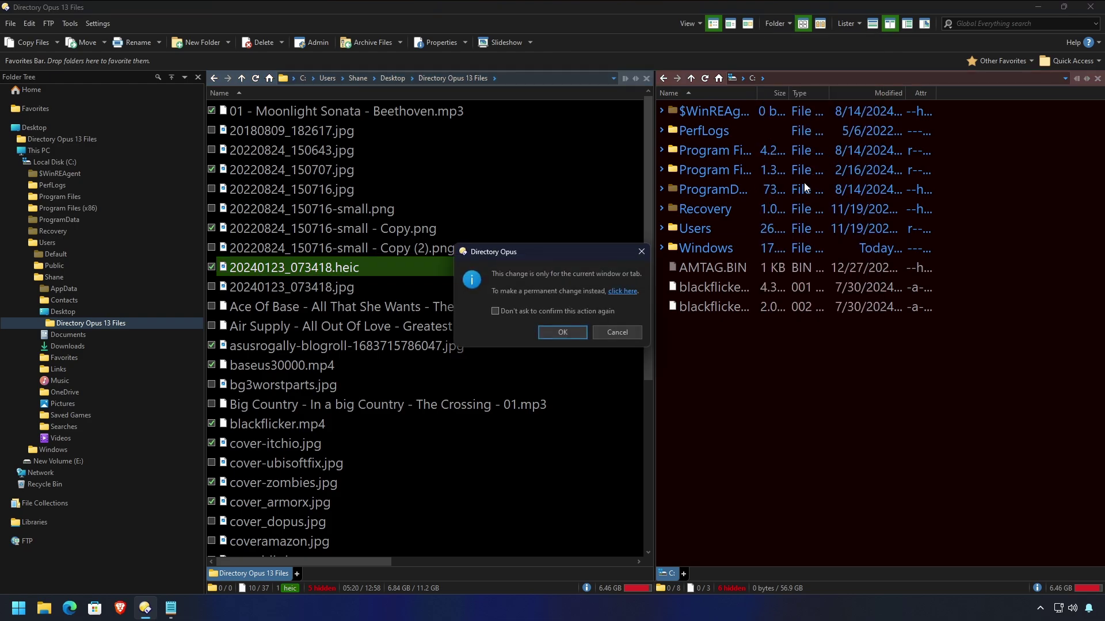
{"action": "left_click", "coordinate": [563, 332]}
{"action": "left_click", "coordinate": [481, 190]}
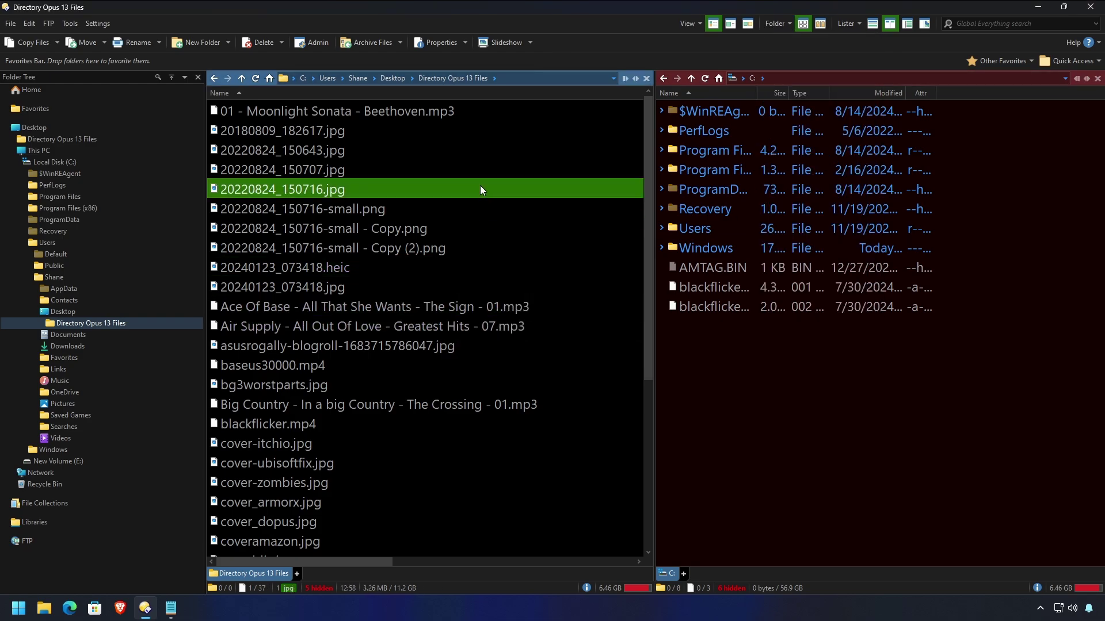
Select 20220824_150643.jpg, then every file sharing its .jpg extension via Select Same Extensions
{"action": "scroll", "coordinate": [480, 186], "scroll_direction": "down", "scroll_amount": 5}
{"action": "scroll", "coordinate": [479, 186], "scroll_direction": "up", "scroll_amount": 5}
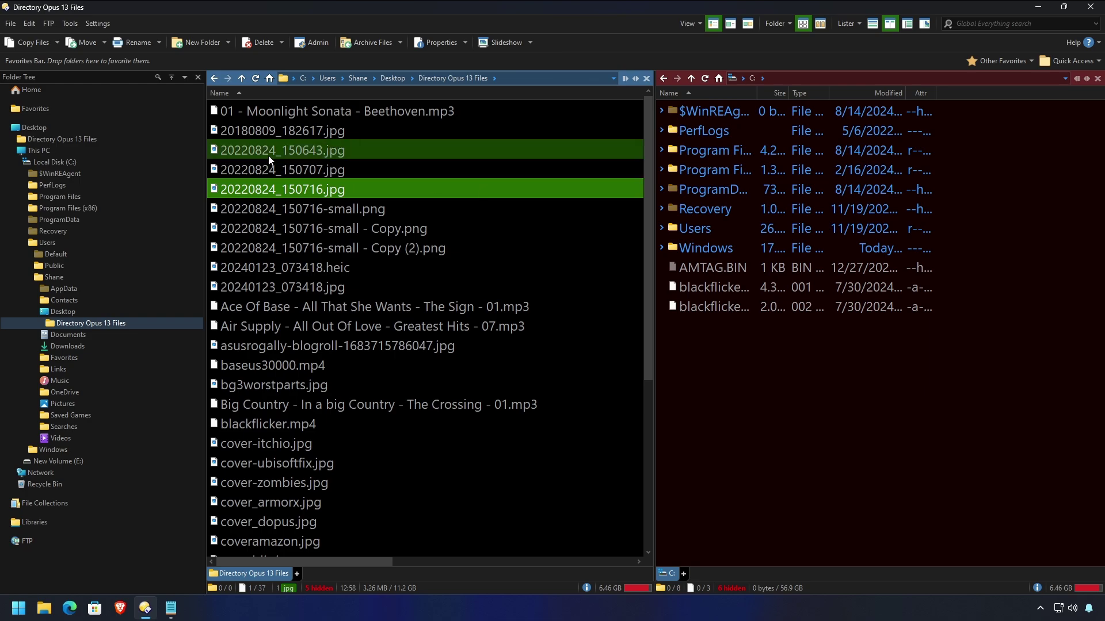
{"action": "left_click", "coordinate": [340, 150]}
{"action": "left_click", "coordinate": [29, 24]}
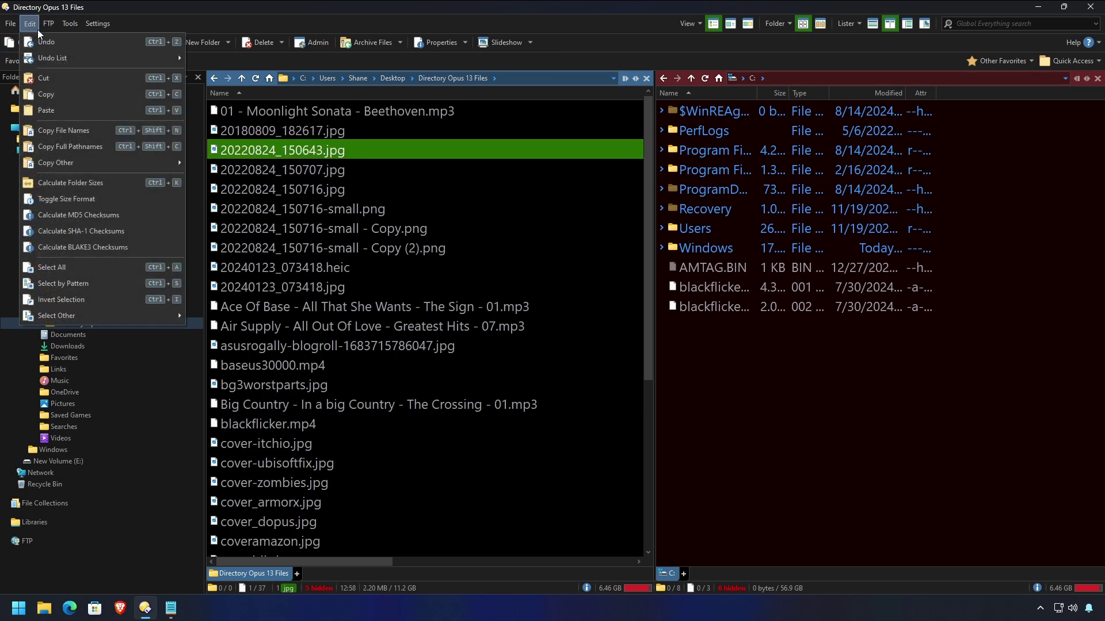
{"action": "mouse_move", "coordinate": [53, 313]}
{"action": "left_click", "coordinate": [287, 330]}
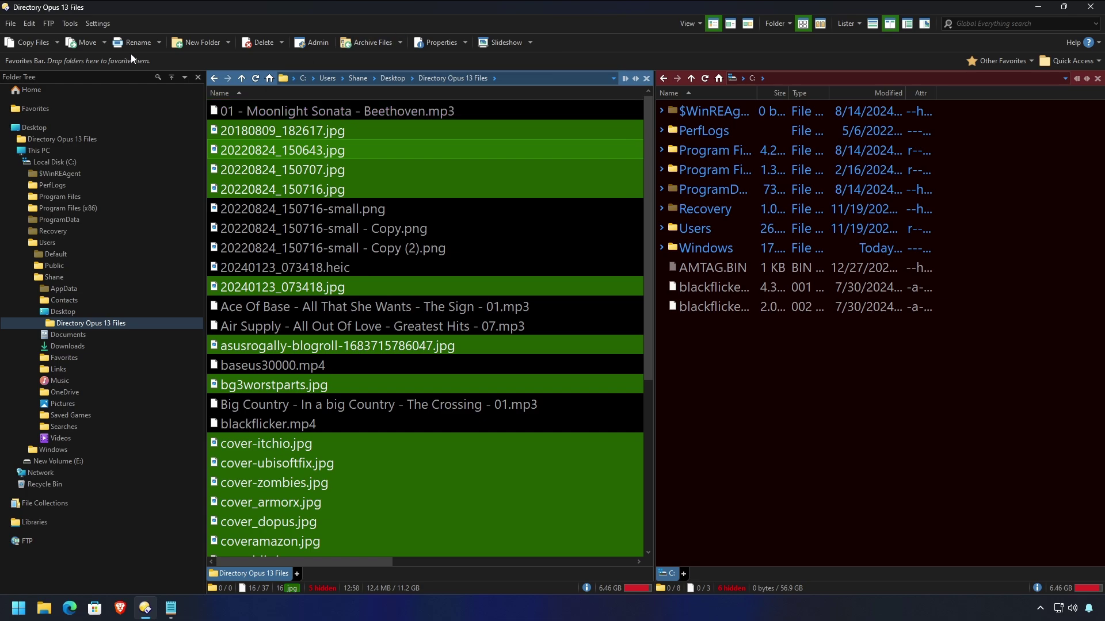
Reopen the Edit selection menus, then dismiss them without choosing anything
{"action": "left_click", "coordinate": [30, 29]}
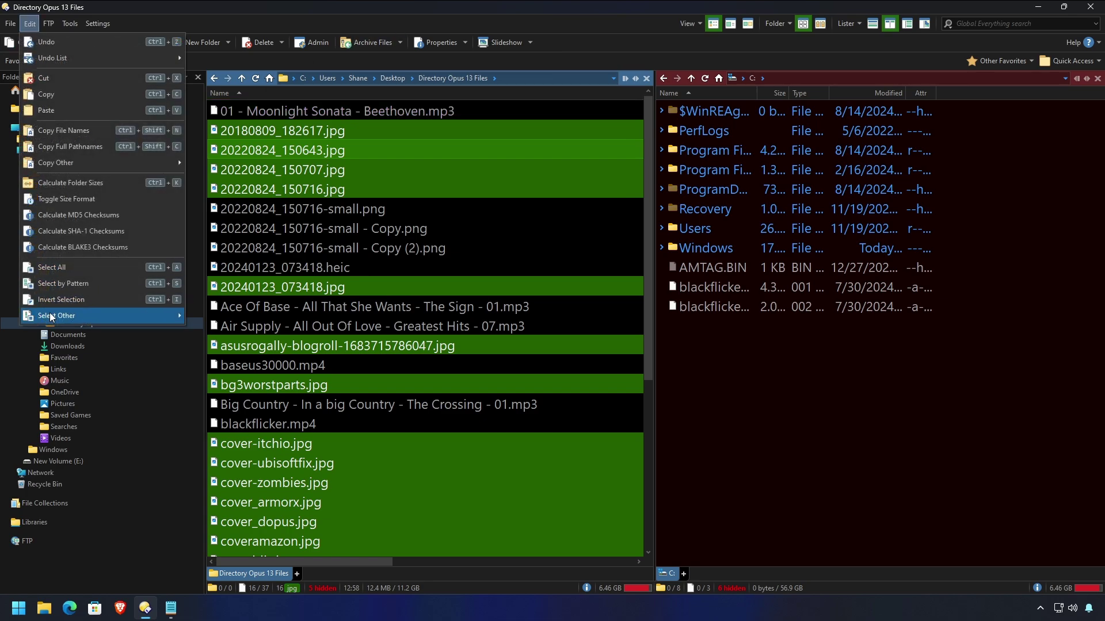
{"action": "mouse_move", "coordinate": [50, 312]}
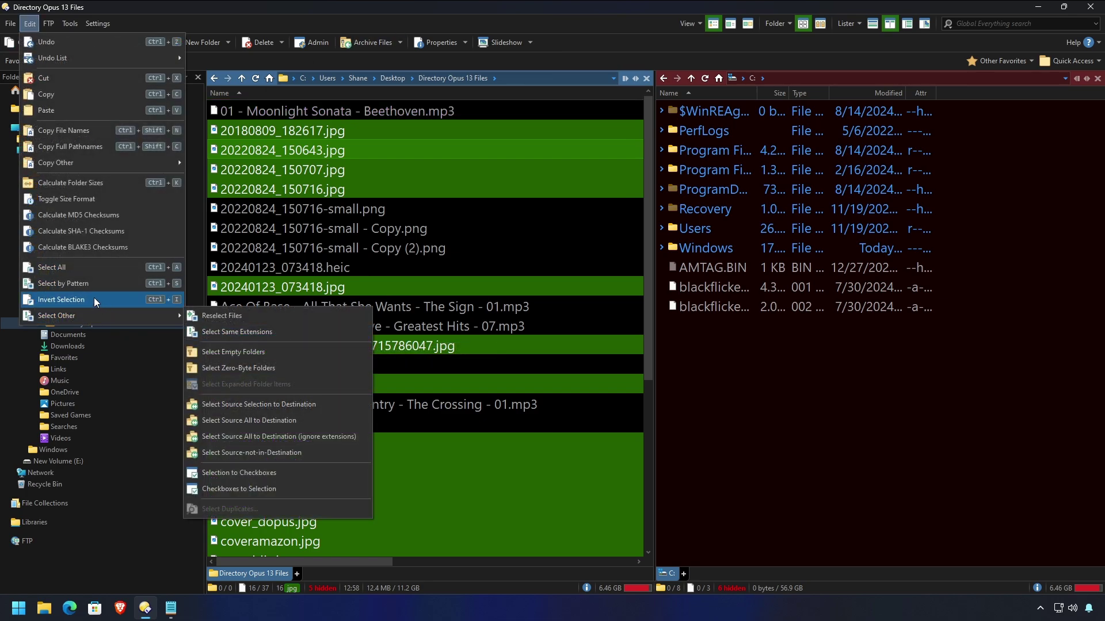
{"action": "mouse_move", "coordinate": [85, 311]}
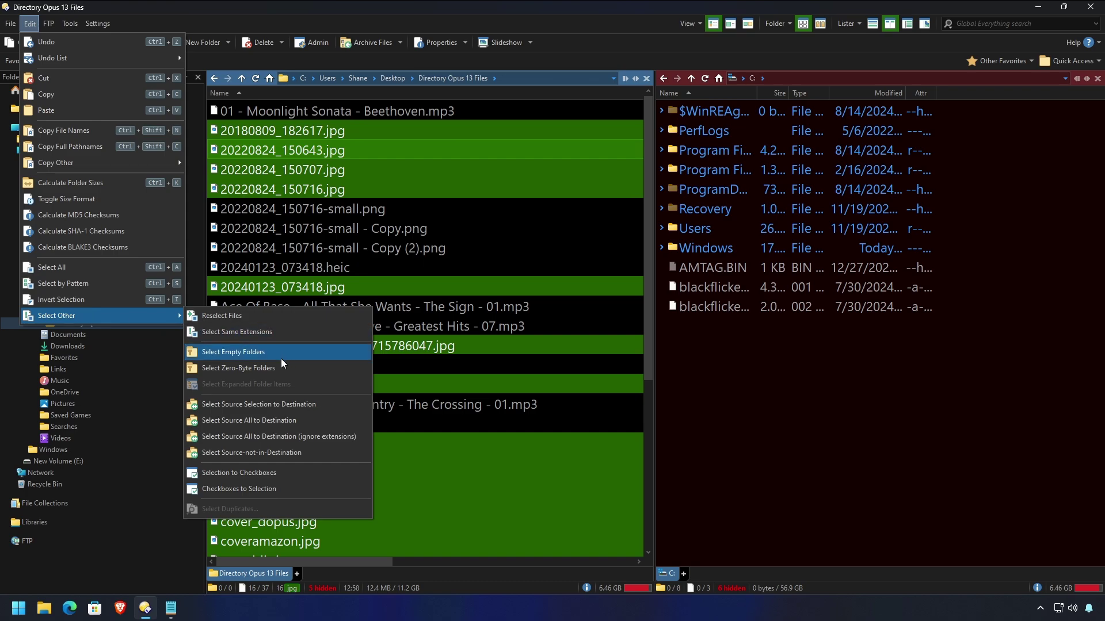
{"action": "left_click", "coordinate": [281, 319]}
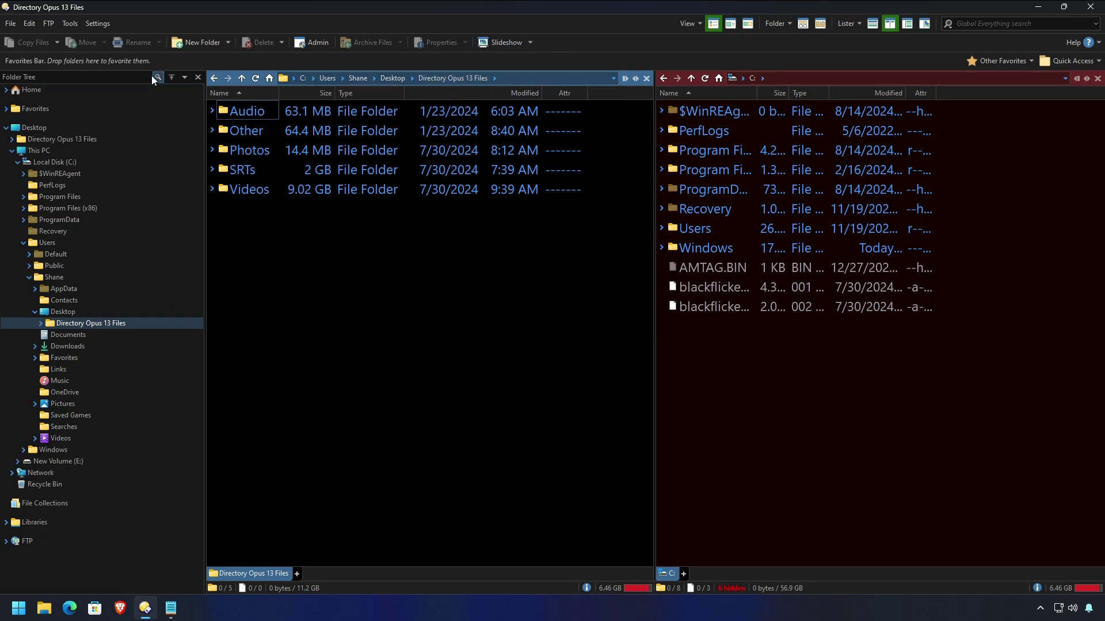
Open Tools > Print / Export Folder Listing, move the dialog right and check its empty presets
{"action": "left_click", "coordinate": [74, 24]}
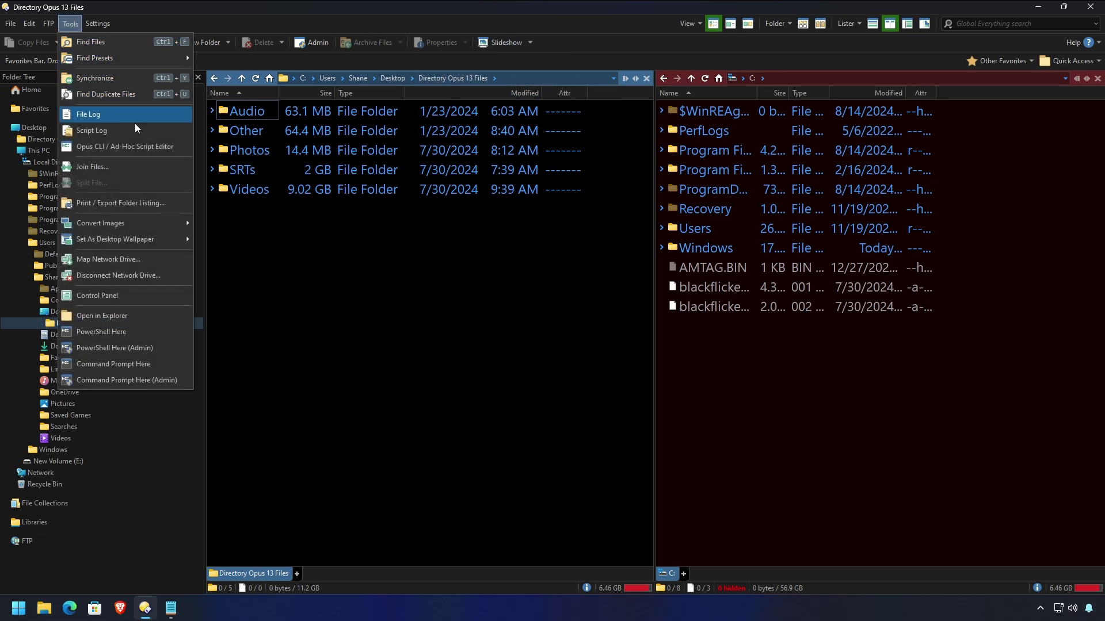
{"action": "left_click", "coordinate": [113, 203]}
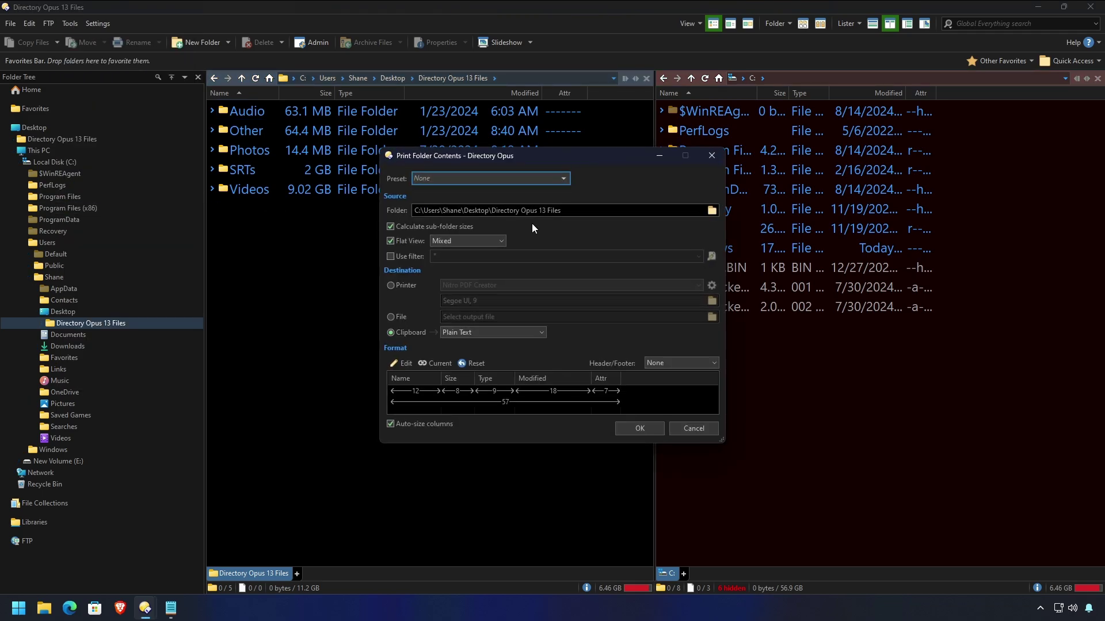
{"action": "left_click_drag", "start_coordinate": [593, 158], "coordinate": [802, 145]}
{"action": "left_click", "coordinate": [750, 164]}
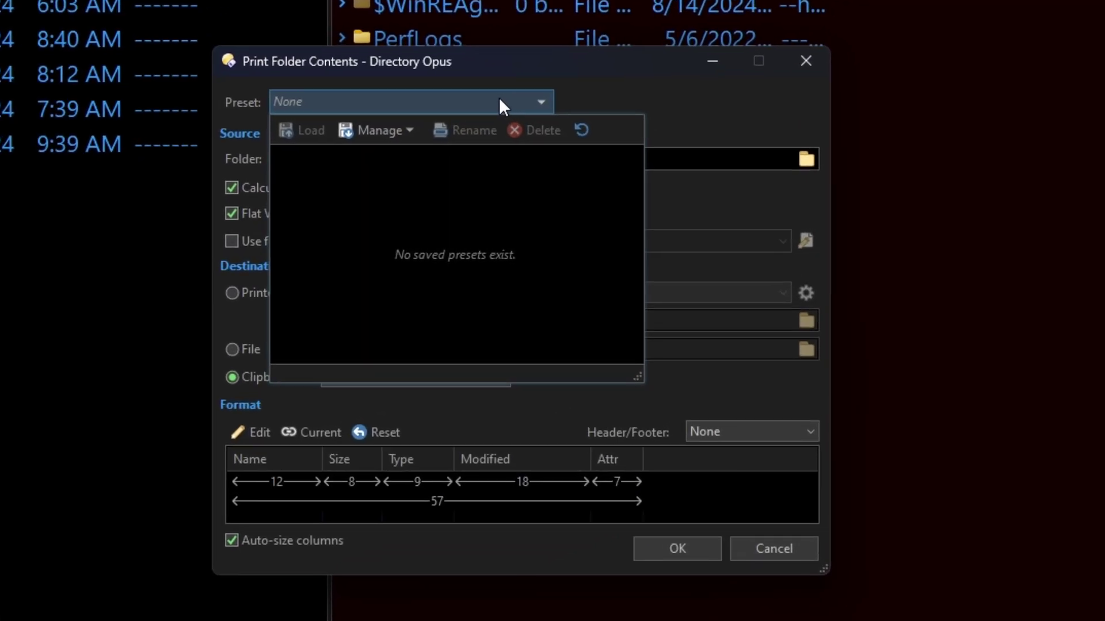
{"action": "left_click", "coordinate": [499, 101]}
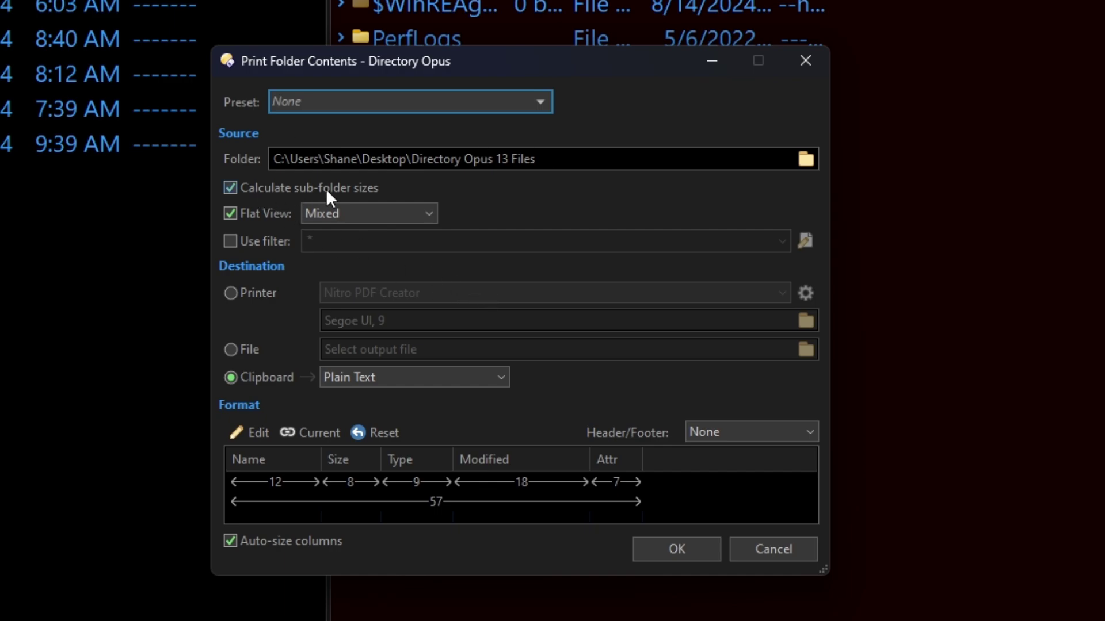
Keep Calculate sub-folder sizes on and set Flat View to Mixed (No Folders)
{"action": "left_click", "coordinate": [307, 191]}
{"action": "left_click", "coordinate": [307, 191]}
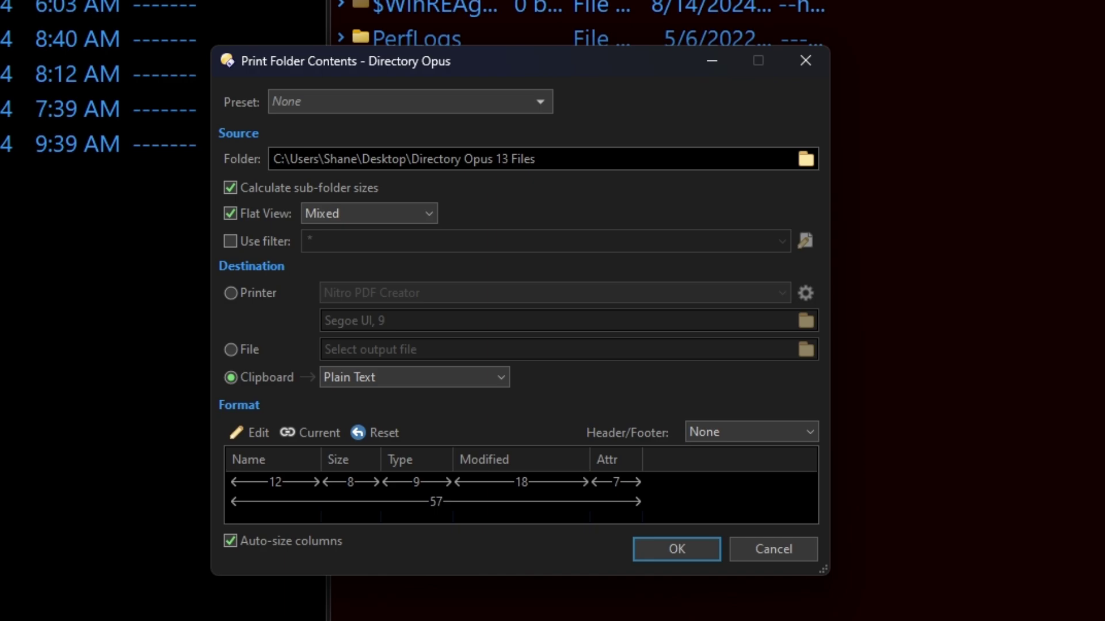
{"action": "left_click", "coordinate": [350, 213]}
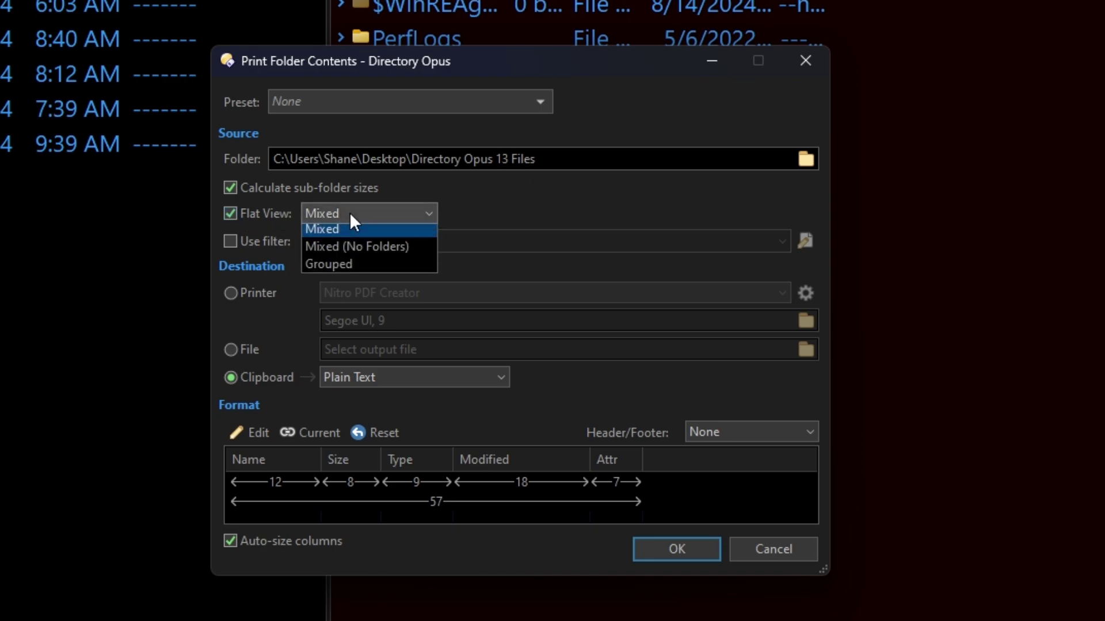
{"action": "left_click", "coordinate": [382, 253]}
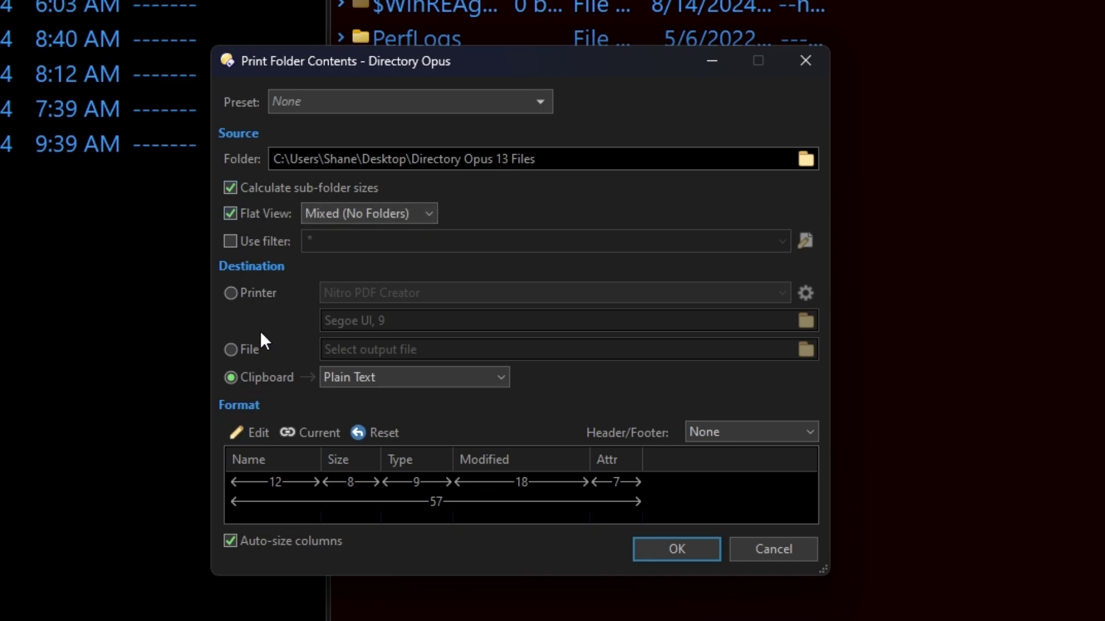
{"action": "left_click", "coordinate": [228, 293]}
{"action": "left_click", "coordinate": [230, 350]}
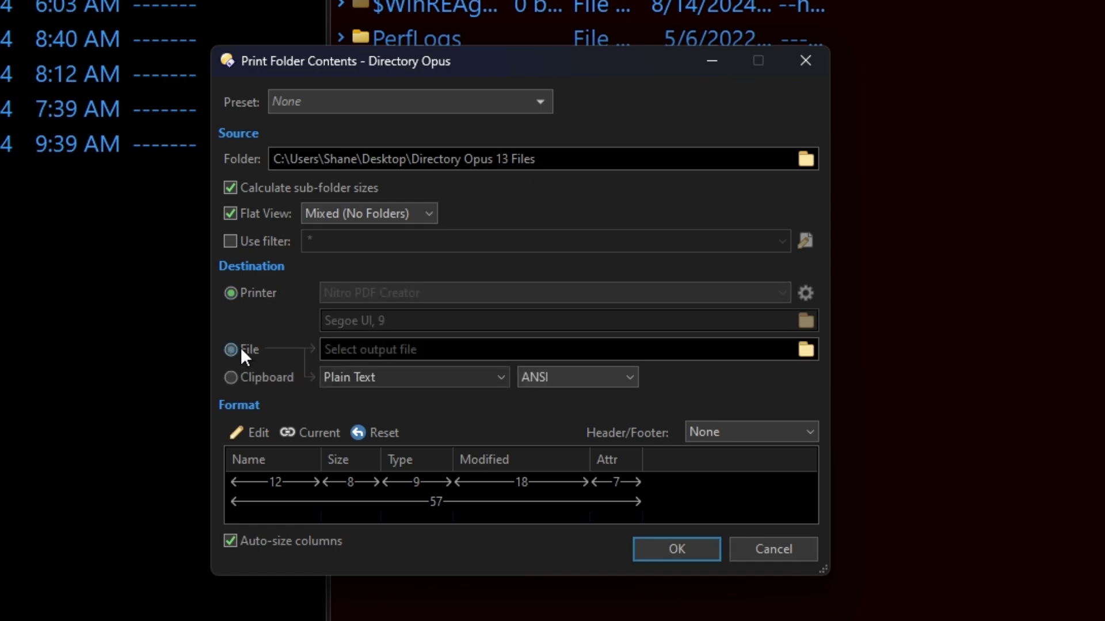
{"action": "left_click", "coordinate": [430, 377]}
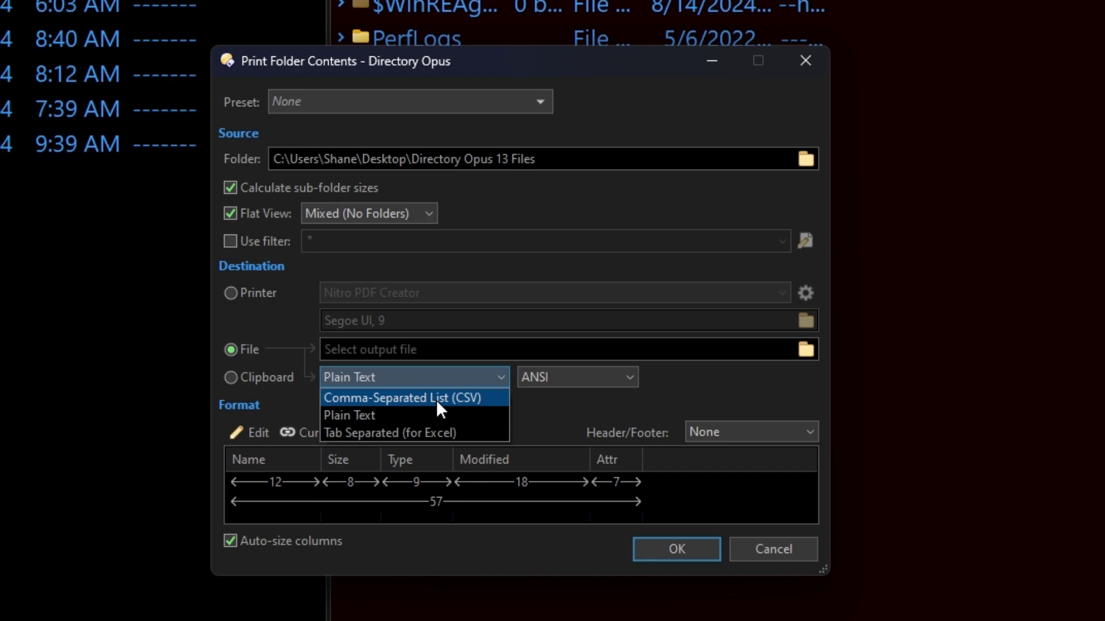
{"action": "left_click", "coordinate": [267, 322]}
{"action": "left_click", "coordinate": [247, 380]}
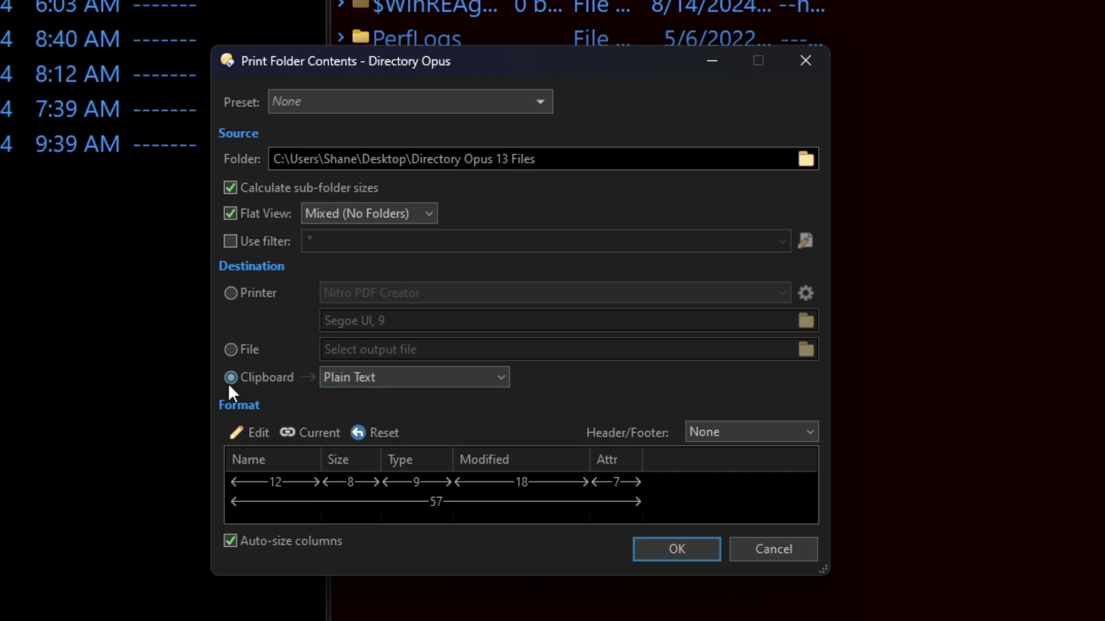
{"action": "left_click", "coordinate": [364, 380]}
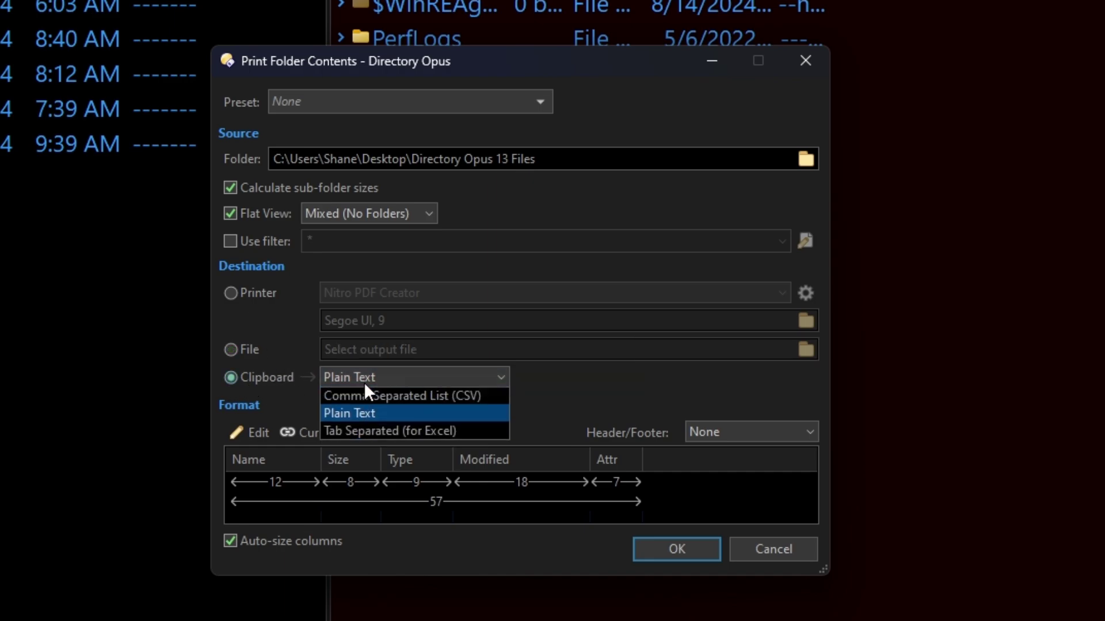
{"action": "left_click", "coordinate": [641, 397]}
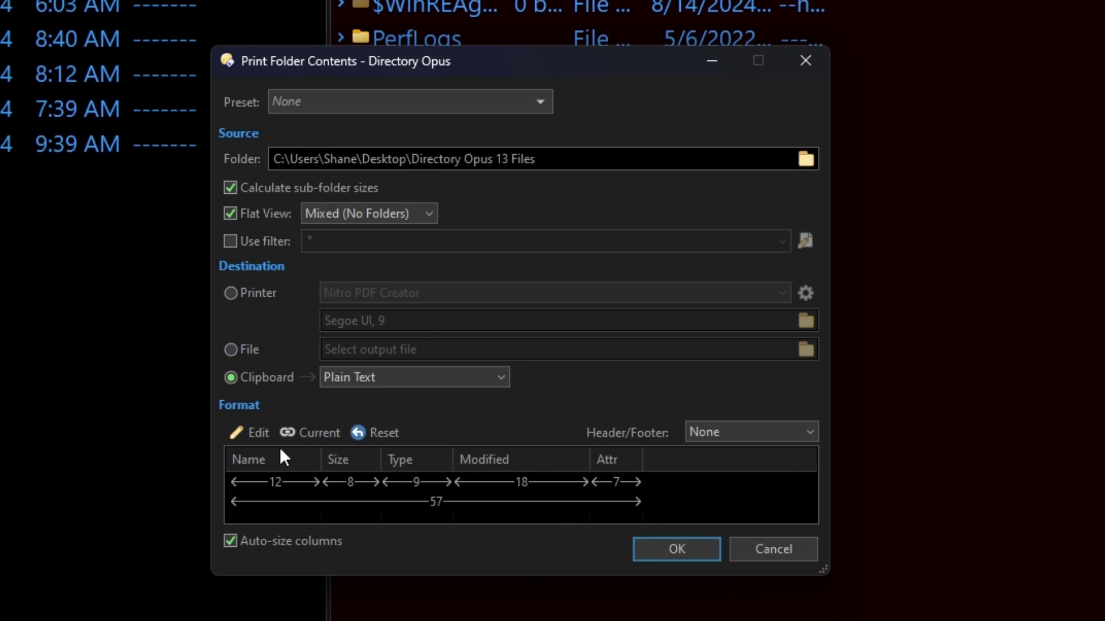
Inspect the listing's column format, cancel it, and export the plain-text listing to the clipboard
{"action": "left_click", "coordinate": [257, 433]}
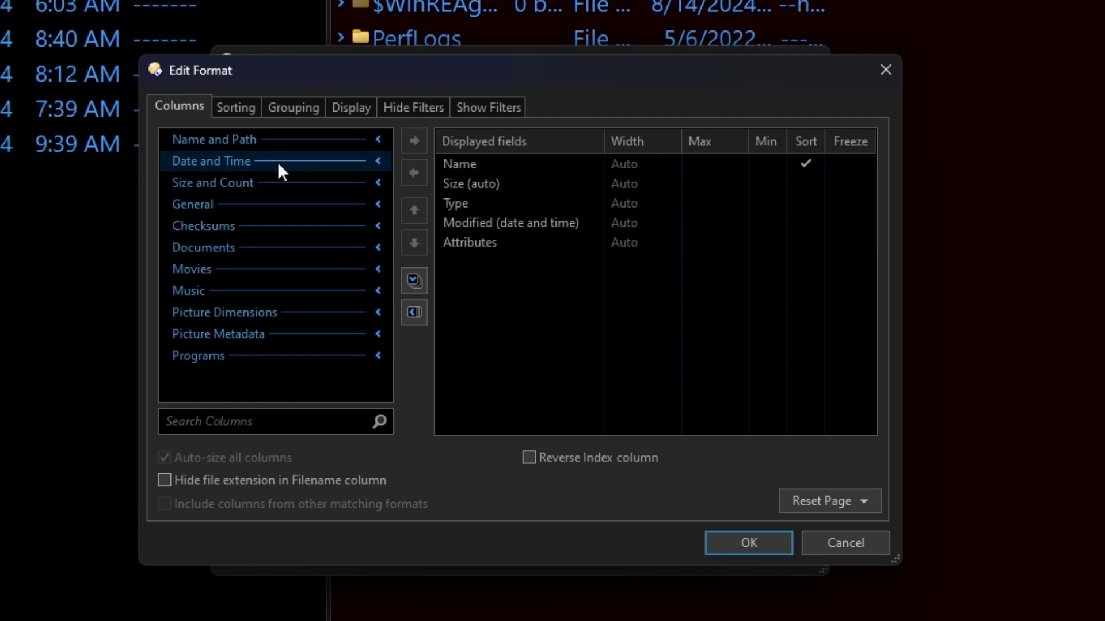
{"action": "left_click", "coordinate": [472, 164]}
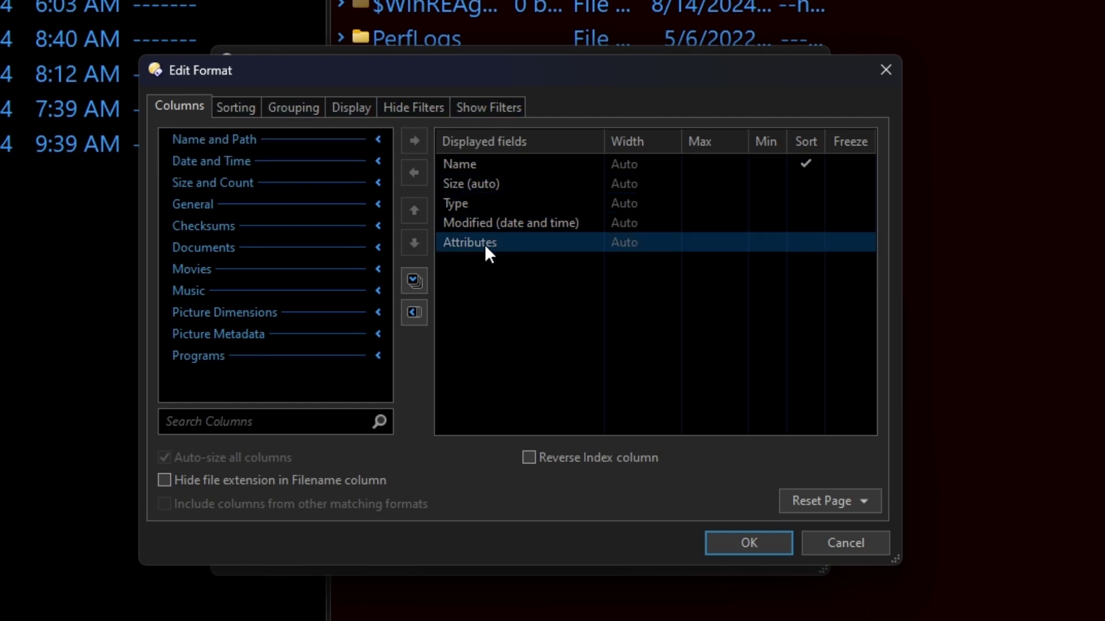
{"action": "left_click", "coordinate": [842, 544]}
{"action": "left_click", "coordinate": [662, 549]}
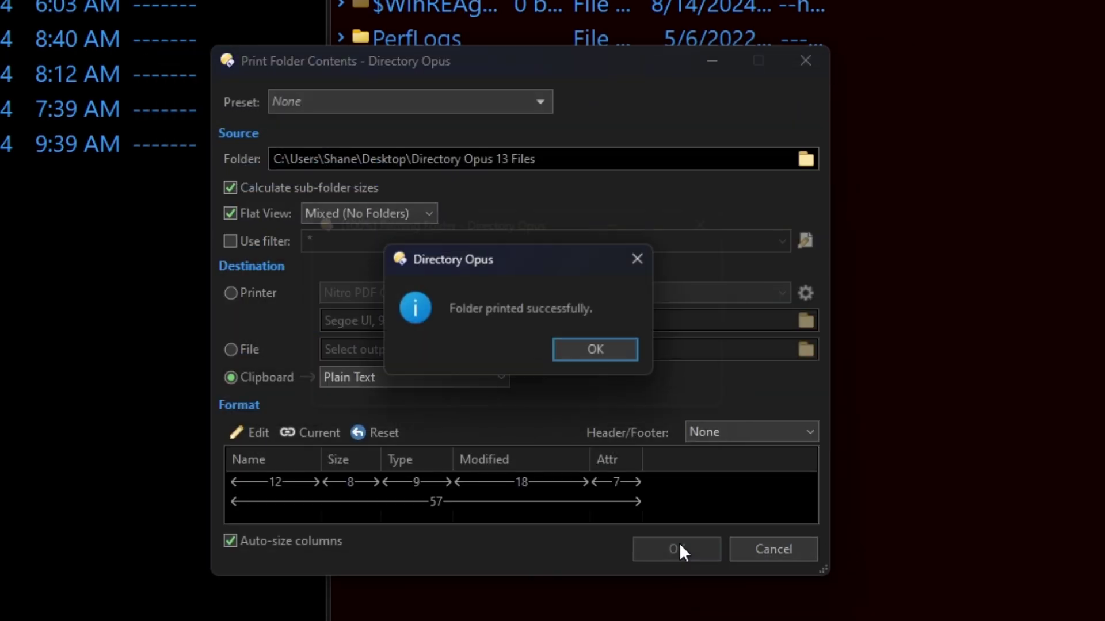
{"action": "left_click", "coordinate": [613, 348]}
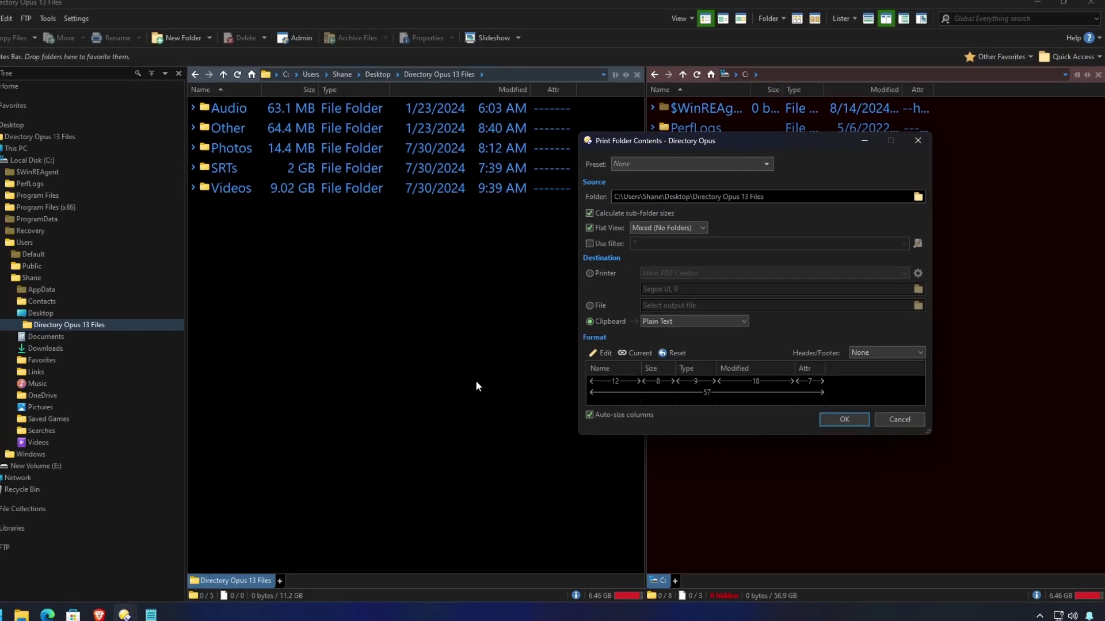
Paste the copied folder listing into the empty Untitled Notepad document with Ctrl+V
{"action": "left_click", "coordinate": [179, 611]}
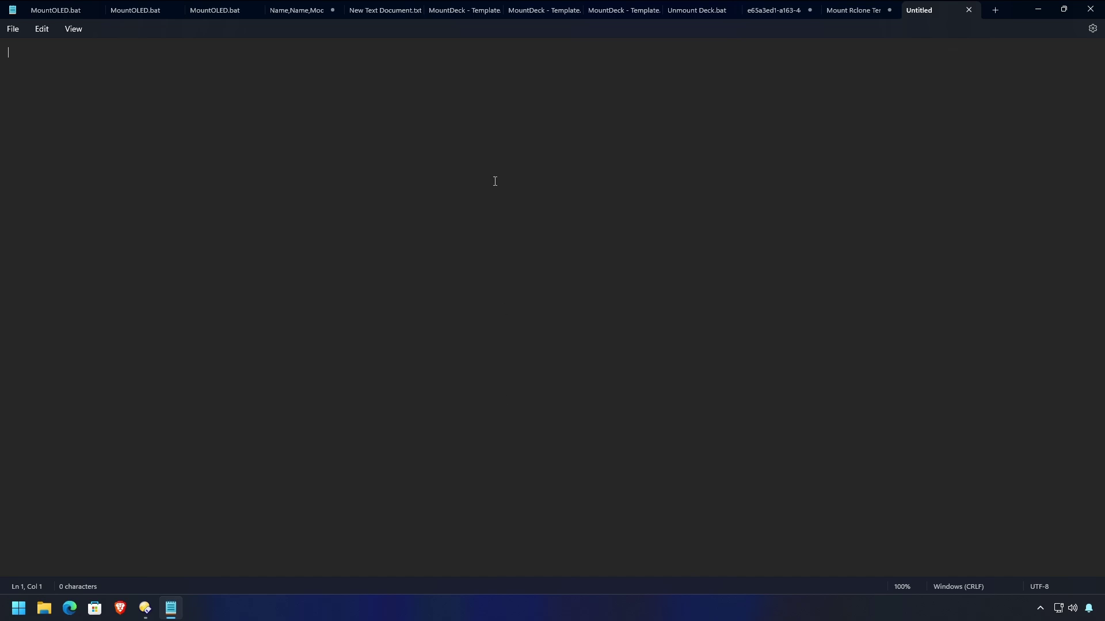
{"action": "key", "text": "ctrl+v"}
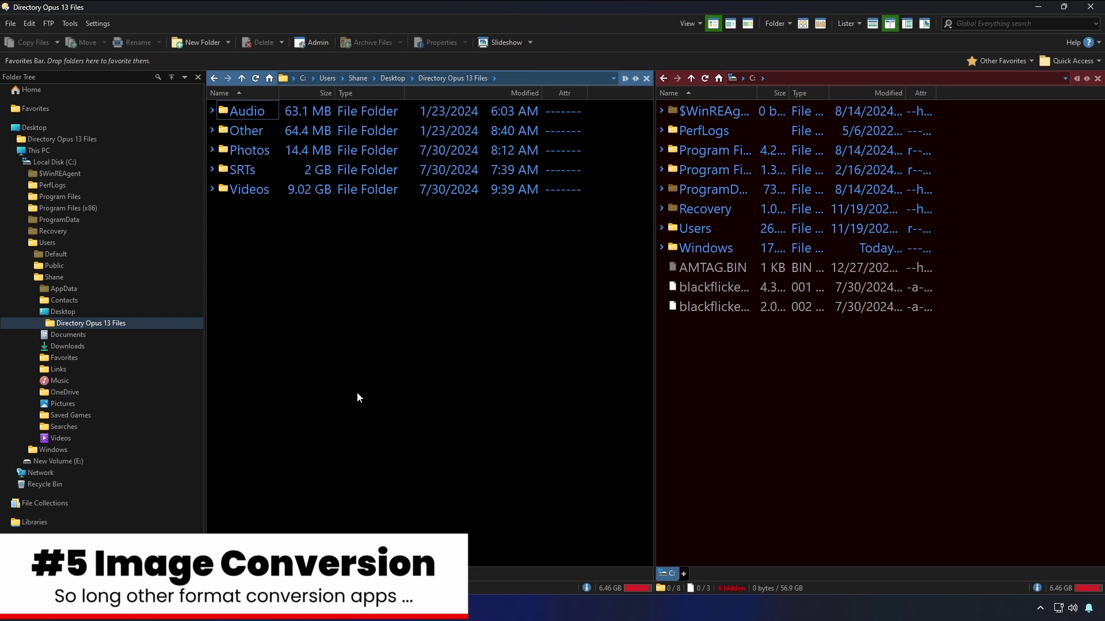
Open the Photos folder and delete 20240123_073418.jpg to the Recycle Bin
{"action": "double_click", "coordinate": [259, 153]}
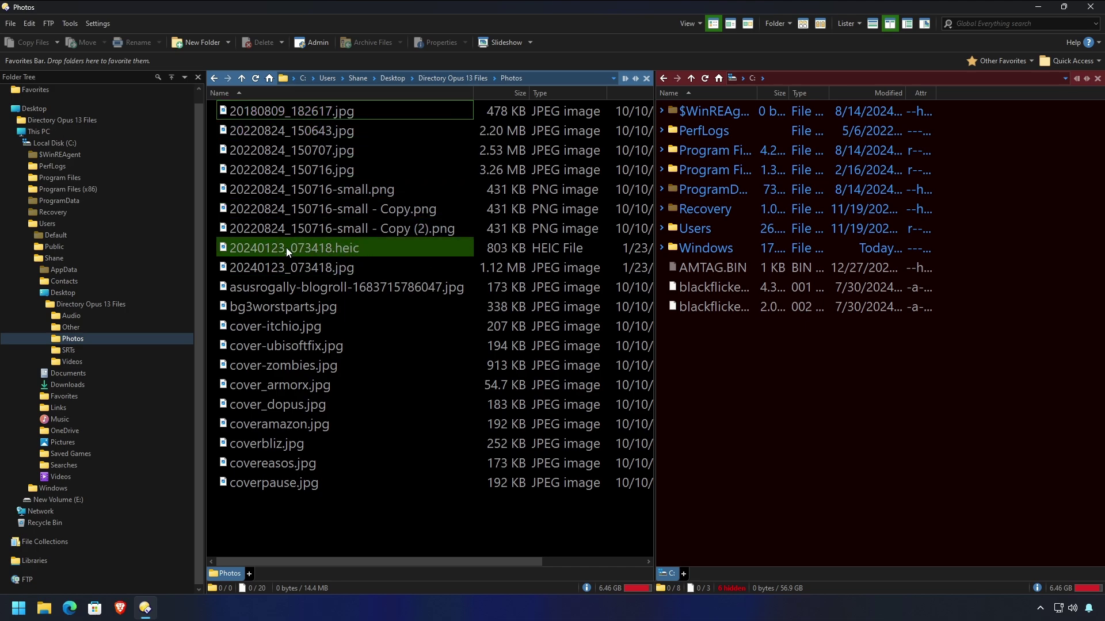
{"action": "mouse_move", "coordinate": [281, 247]}
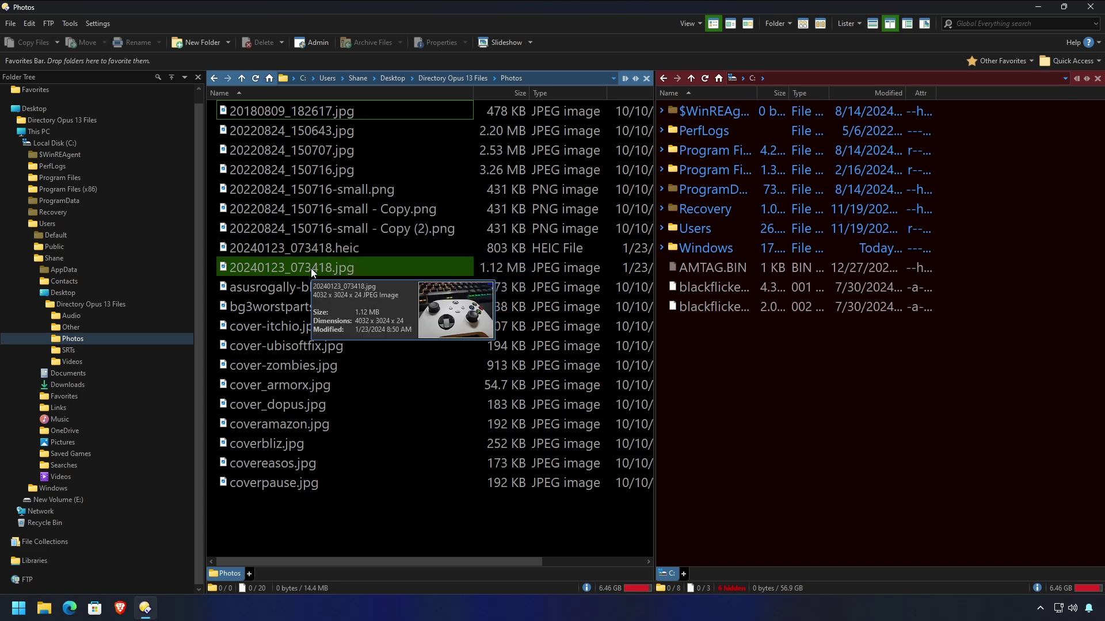
{"action": "left_click", "coordinate": [321, 268]}
{"action": "key", "text": "Delete"}
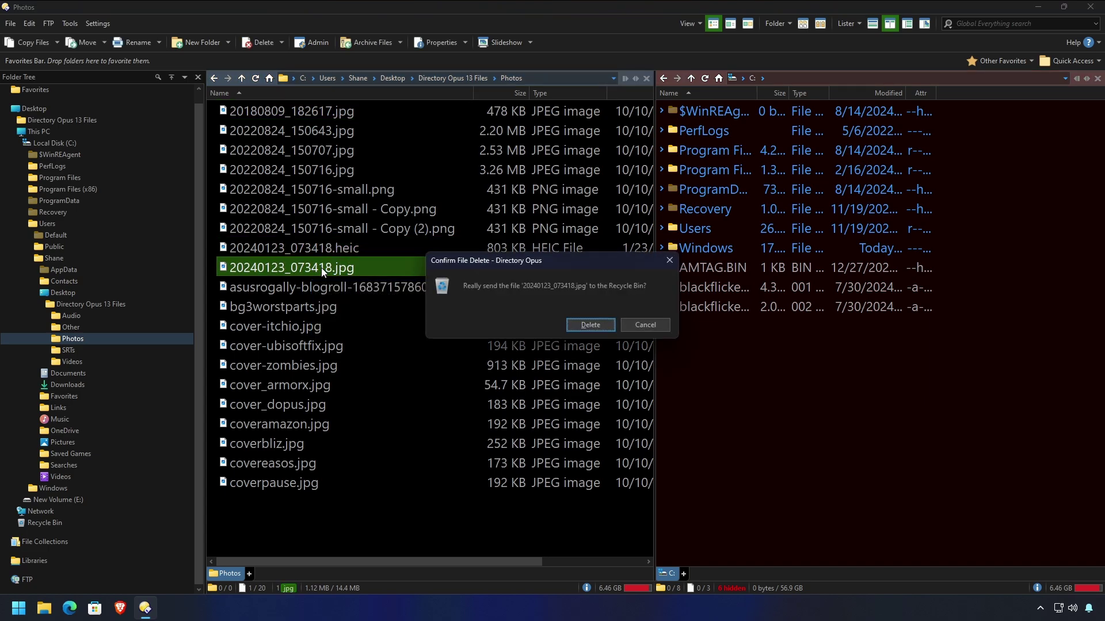
{"action": "left_click", "coordinate": [599, 324]}
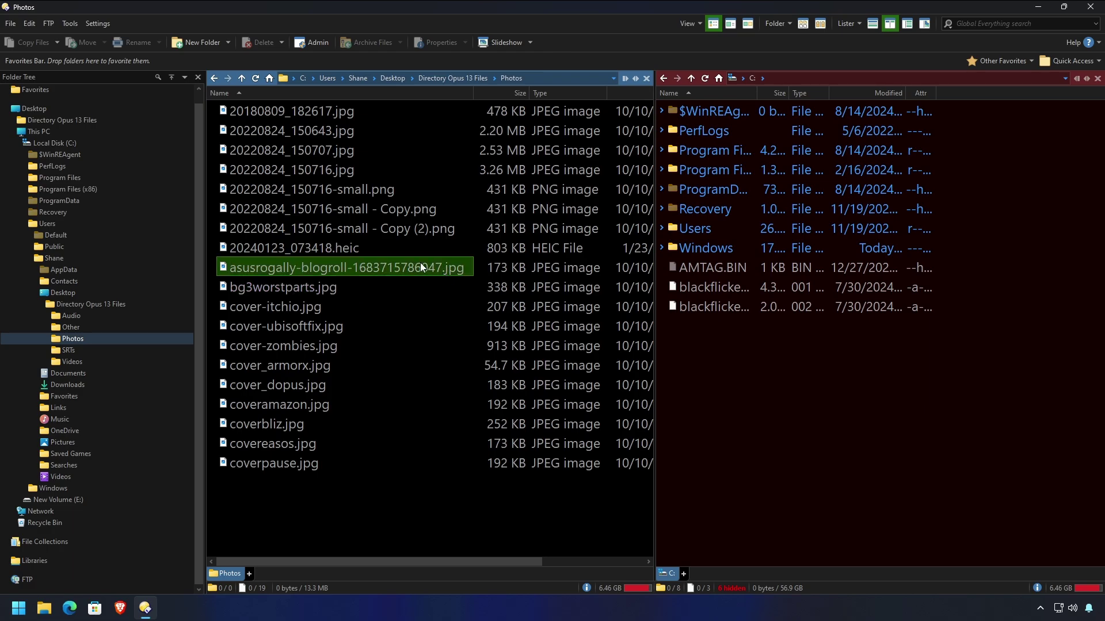
Convert 20240123_073418.heic to JPG and compare the new 1.12 MB JPG with the original
{"action": "right_click", "coordinate": [351, 249]}
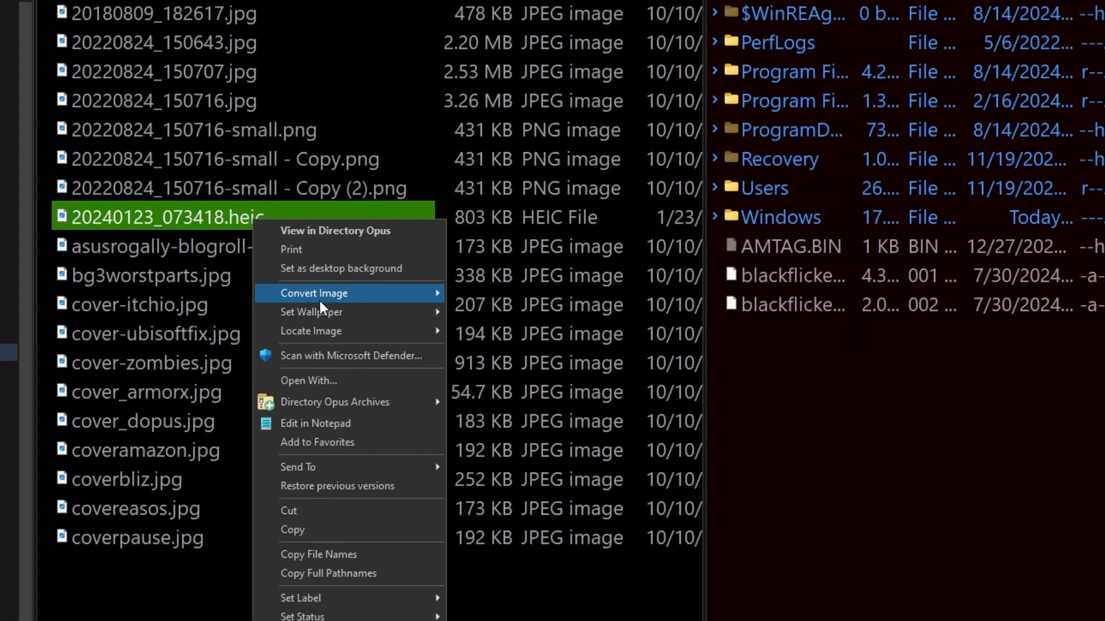
{"action": "mouse_move", "coordinate": [393, 299]}
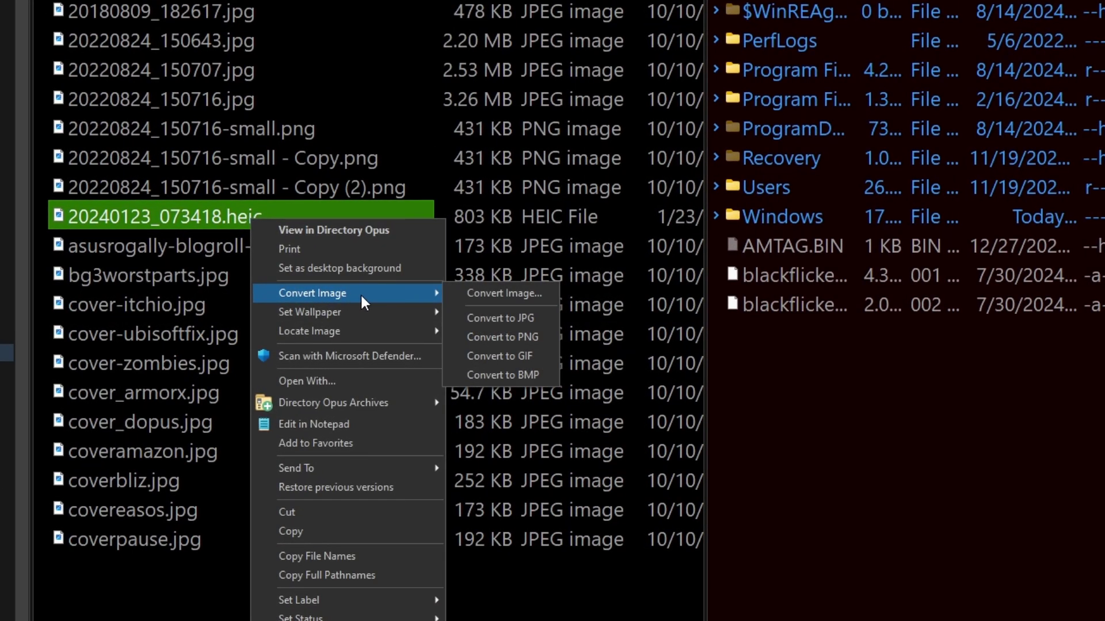
{"action": "left_click", "coordinate": [522, 321]}
{"action": "left_click", "coordinate": [223, 252]}
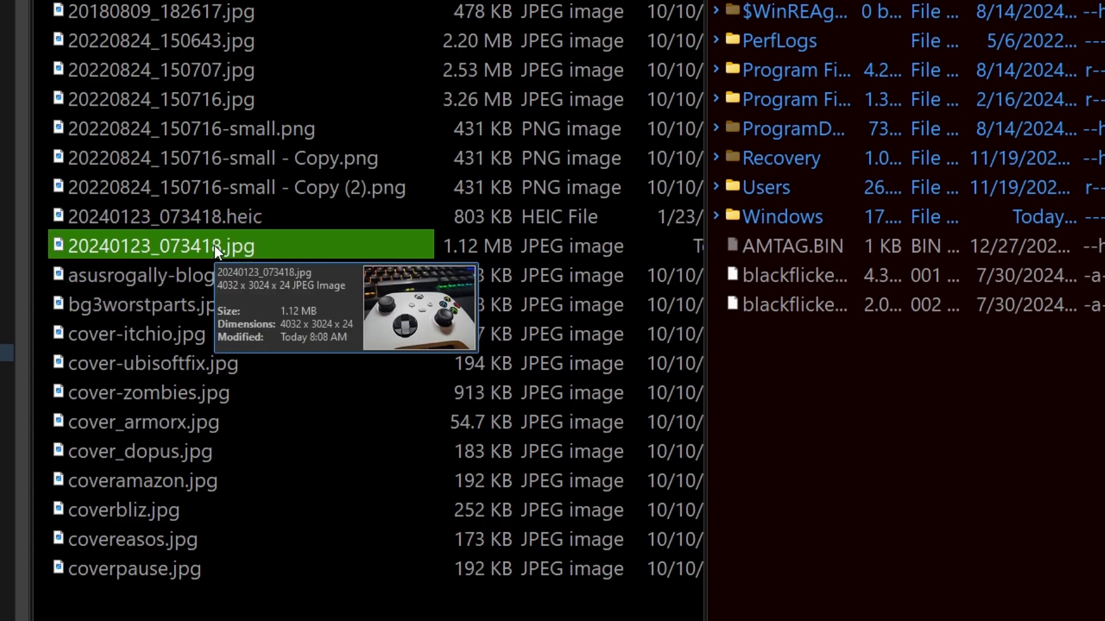
{"action": "mouse_move", "coordinate": [182, 209]}
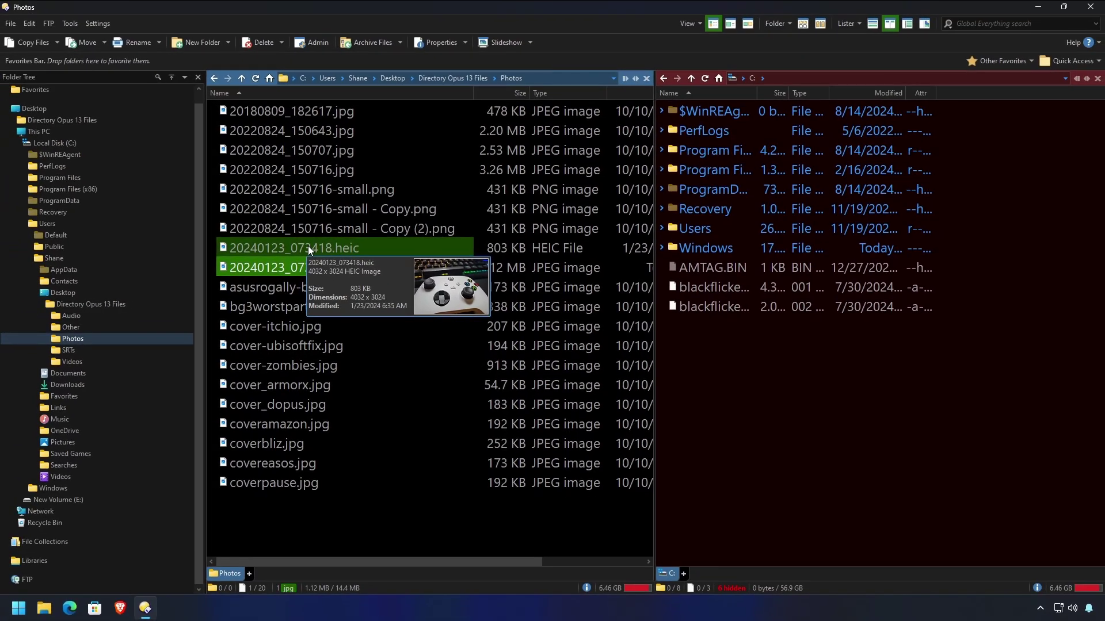
{"action": "left_click", "coordinate": [262, 215]}
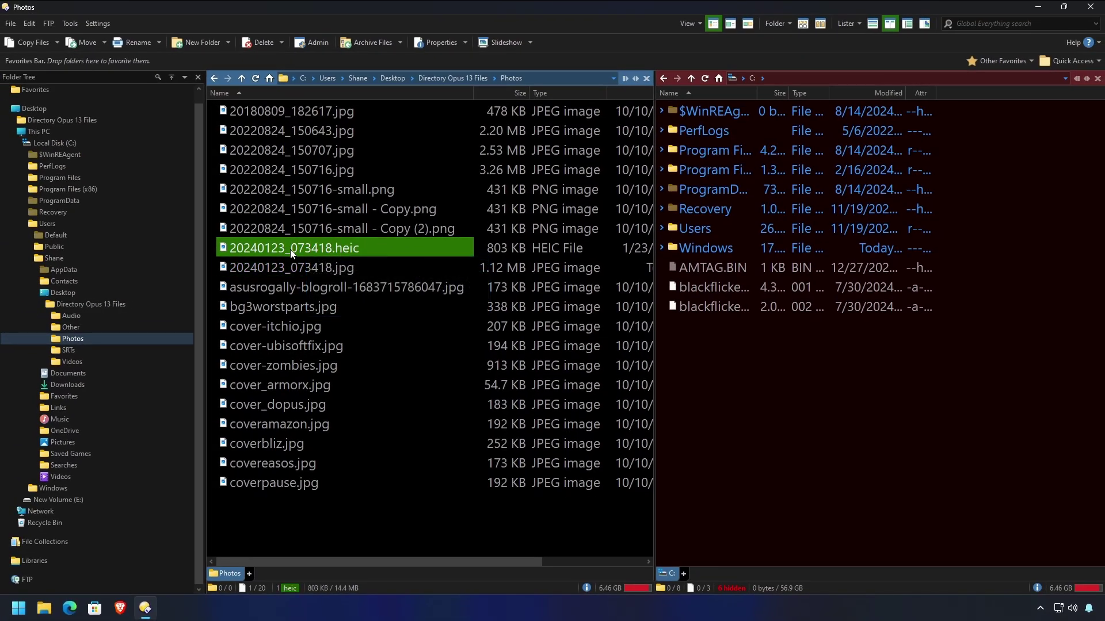
{"action": "left_click", "coordinate": [293, 269]}
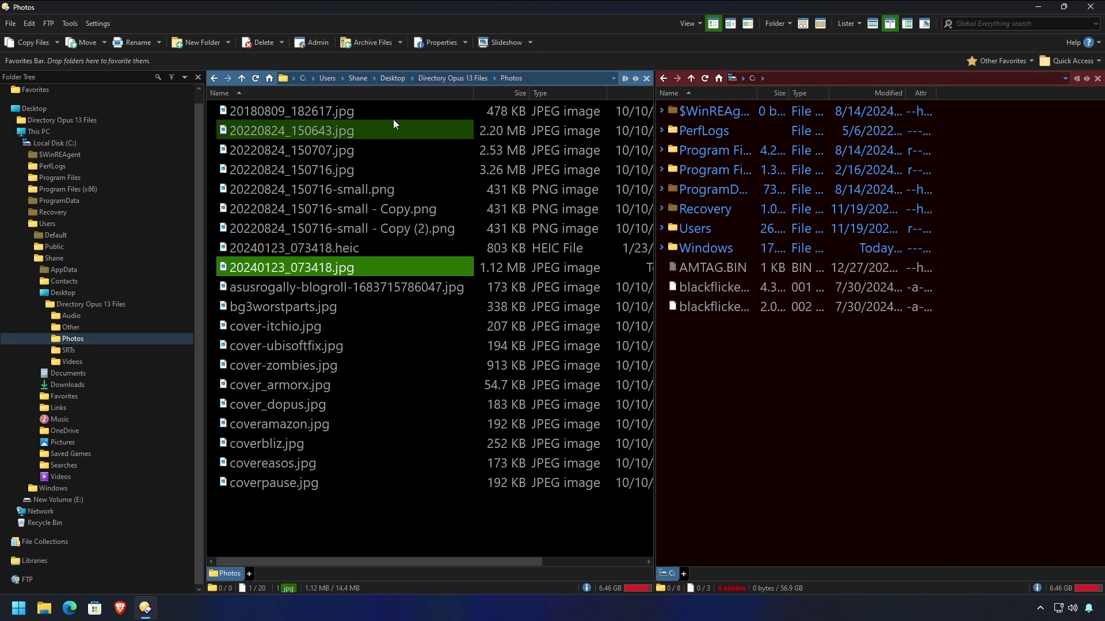
Select photos 20180809_182617 through 20220824_150716 and convert all four to PNG
{"action": "mouse_move", "coordinate": [391, 118]}
{"action": "left_mouse_down"}
{"action": "mouse_move", "coordinate": [292, 203]}
{"action": "mouse_move", "coordinate": [395, 118]}
{"action": "left_mouse_up"}
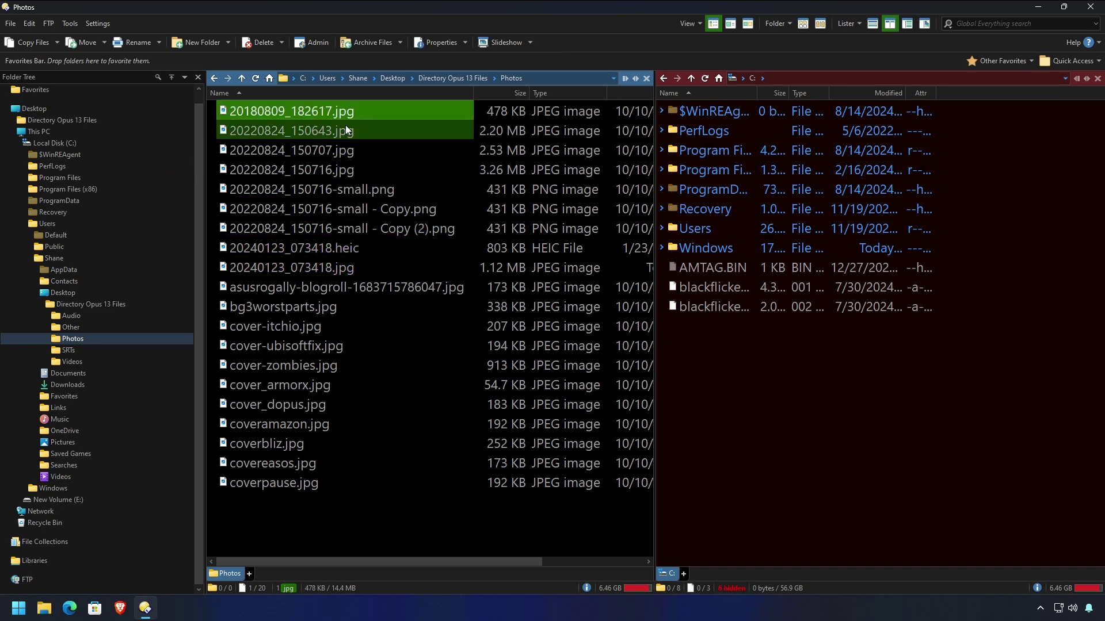
{"action": "left_click", "coordinate": [345, 169], "text": "shift"}
{"action": "right_click", "coordinate": [353, 171]}
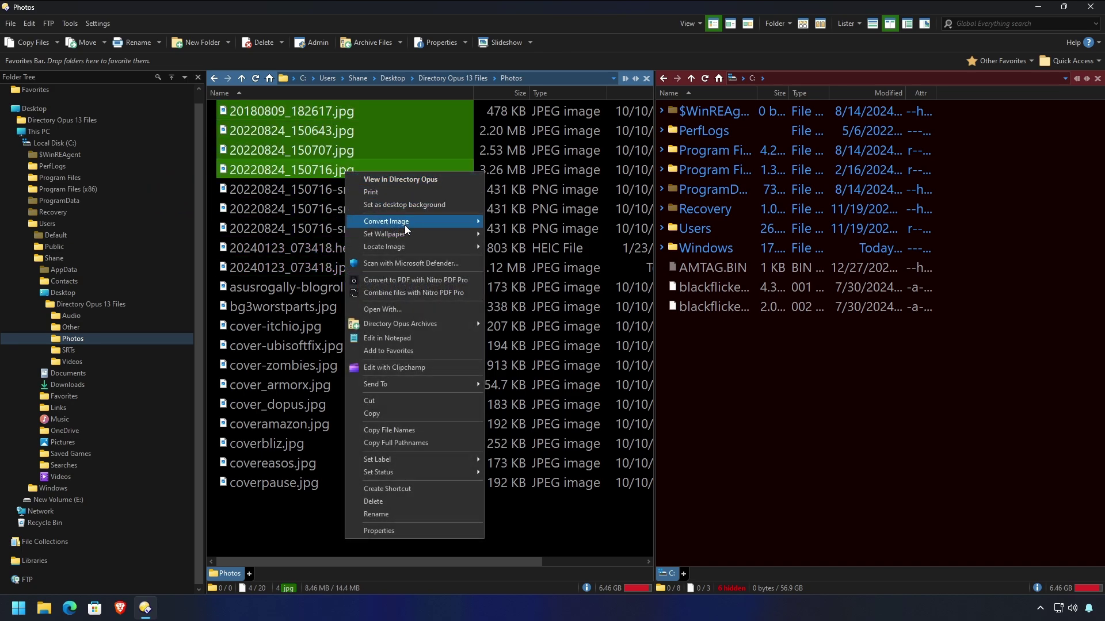
{"action": "mouse_move", "coordinate": [402, 222]}
{"action": "left_click", "coordinate": [523, 240]}
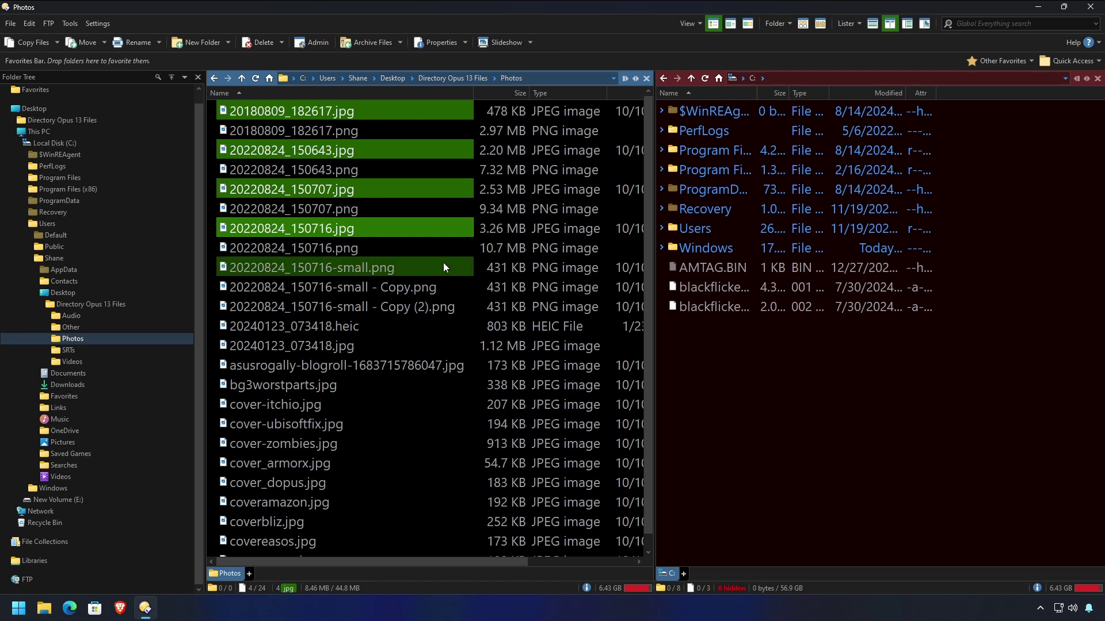
{"action": "mouse_move", "coordinate": [360, 224]}
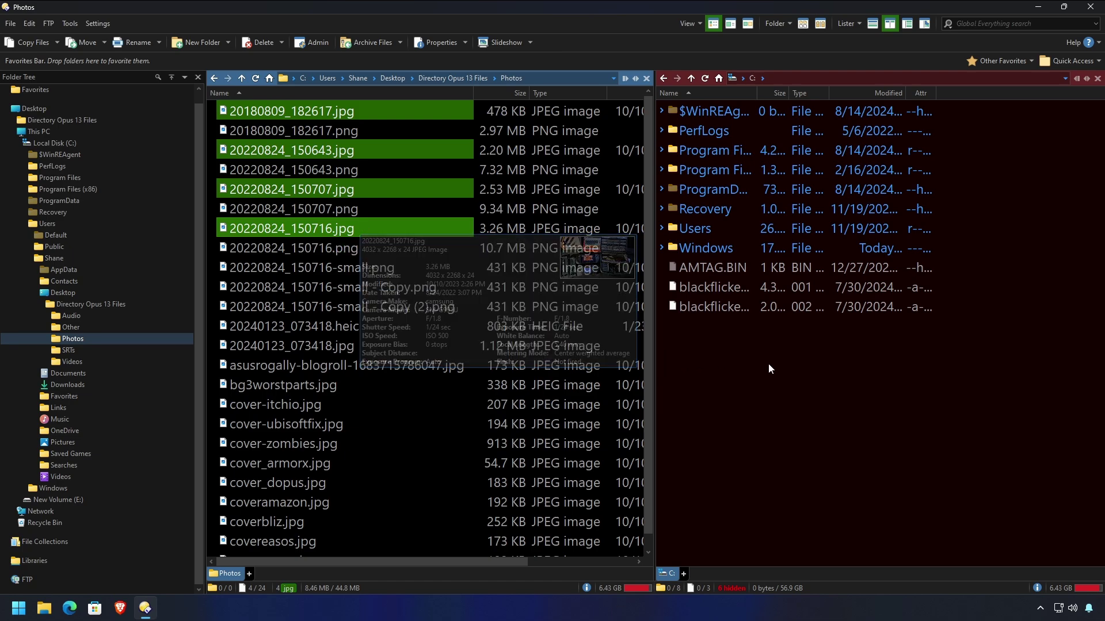
Select the four JPGs: 20180809_182617, 20220824_150643, 20220824_150707 and 20220824_150716
{"action": "left_click", "coordinate": [331, 113]}
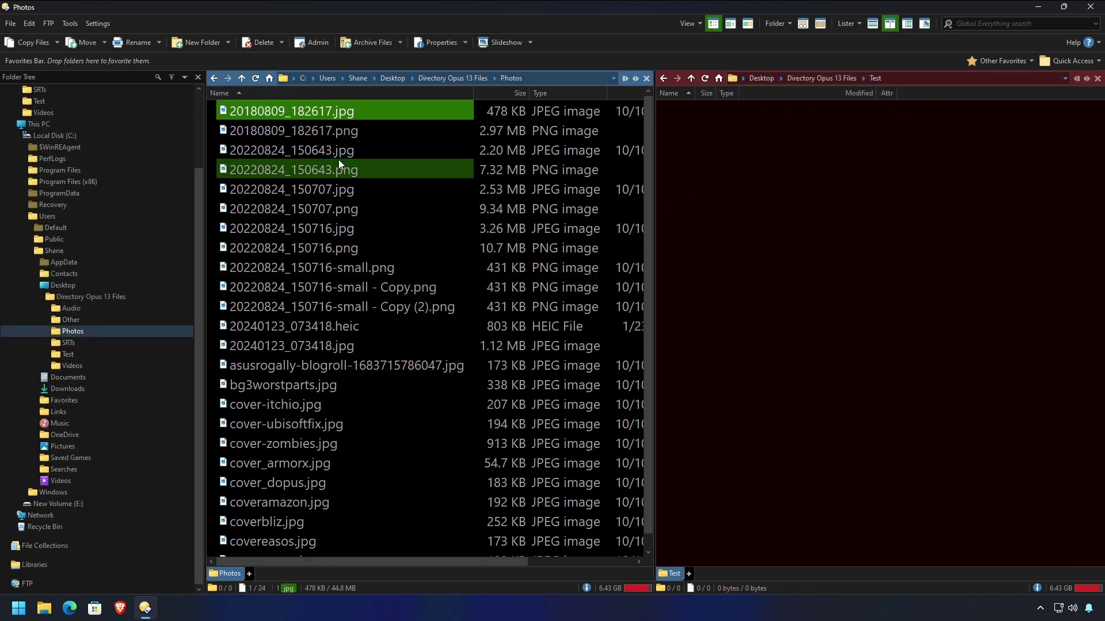
{"action": "left_click", "coordinate": [331, 150]}
{"action": "left_click", "coordinate": [343, 112]}
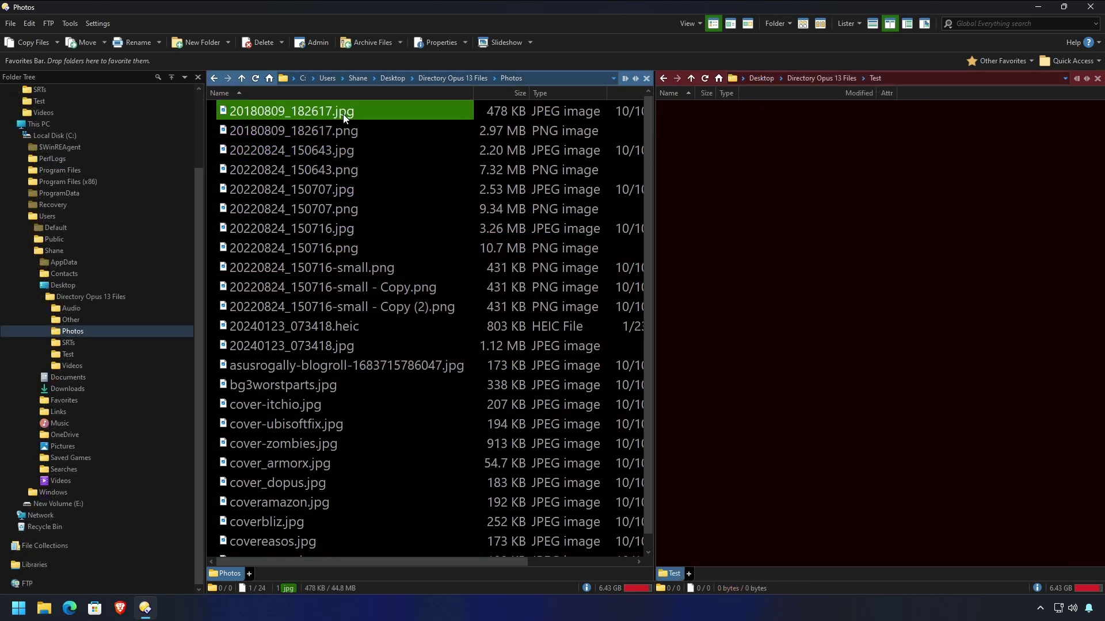
{"action": "left_click", "coordinate": [349, 155], "text": "ctrl"}
{"action": "left_click", "coordinate": [343, 190], "text": "ctrl"}
{"action": "left_click", "coordinate": [337, 228], "text": "ctrl"}
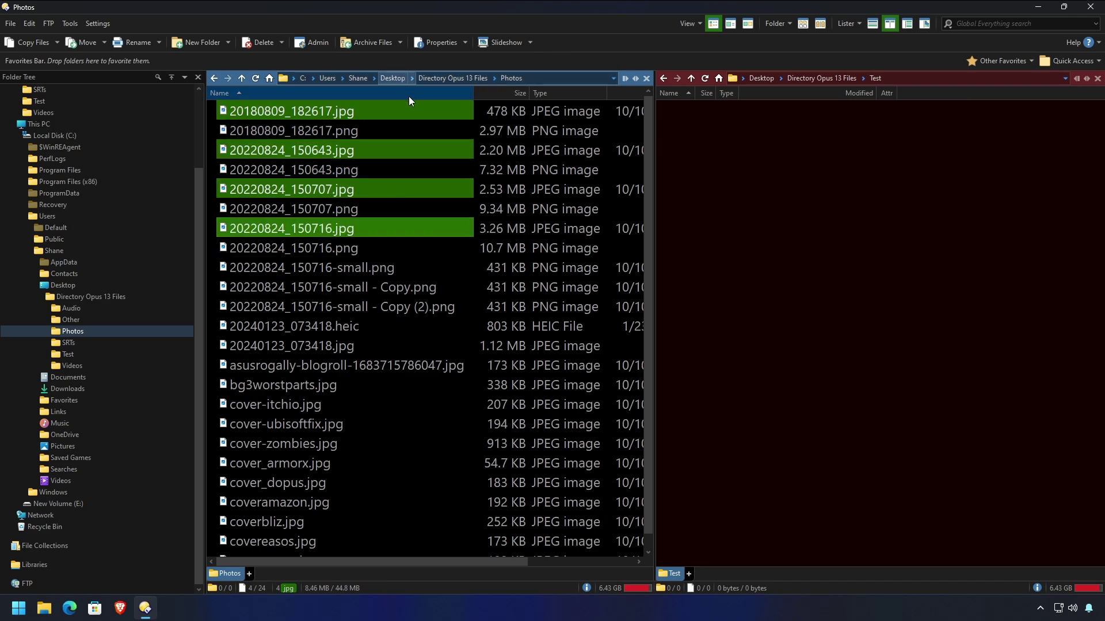
Open Image Conversion for the selection, enable format conversion and keep JPEG as output
{"action": "right_click", "coordinate": [389, 109]}
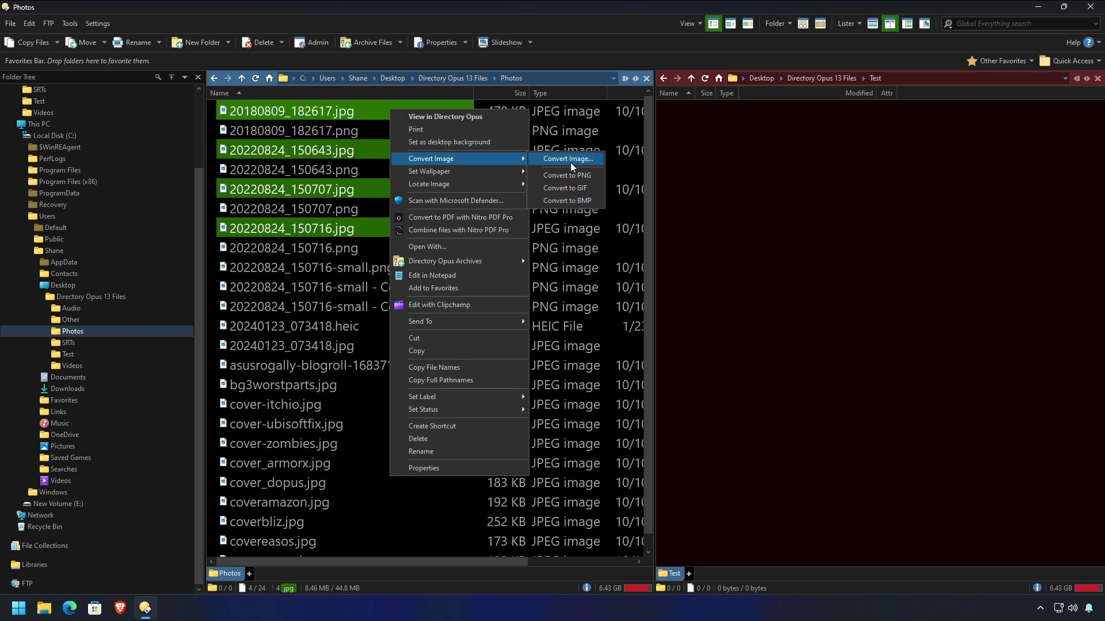
{"action": "left_click", "coordinate": [572, 167]}
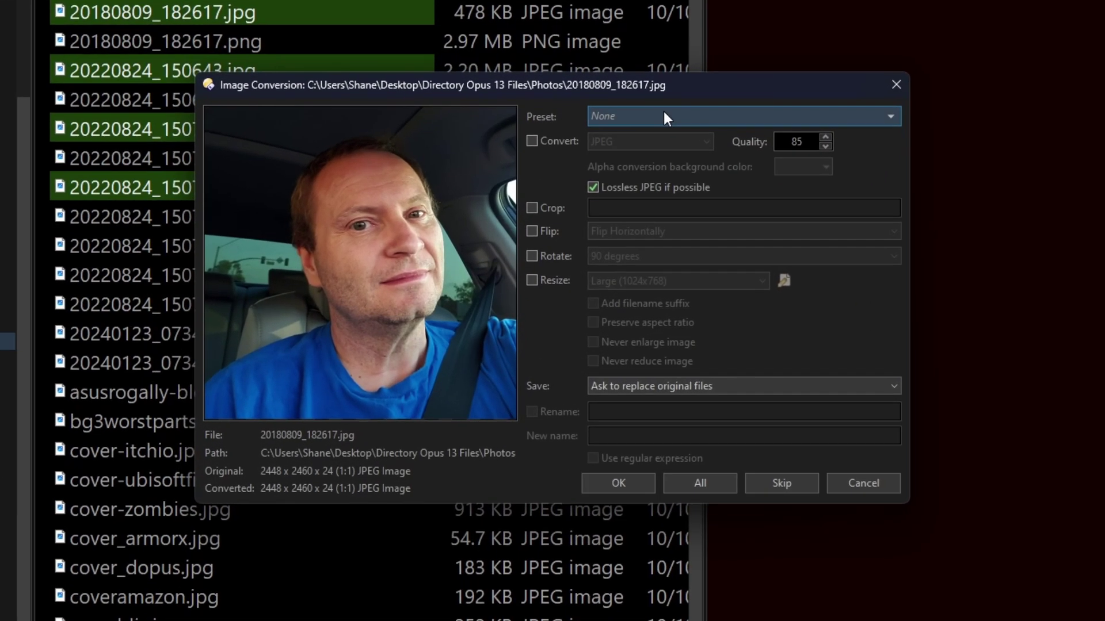
{"action": "left_click", "coordinate": [664, 113]}
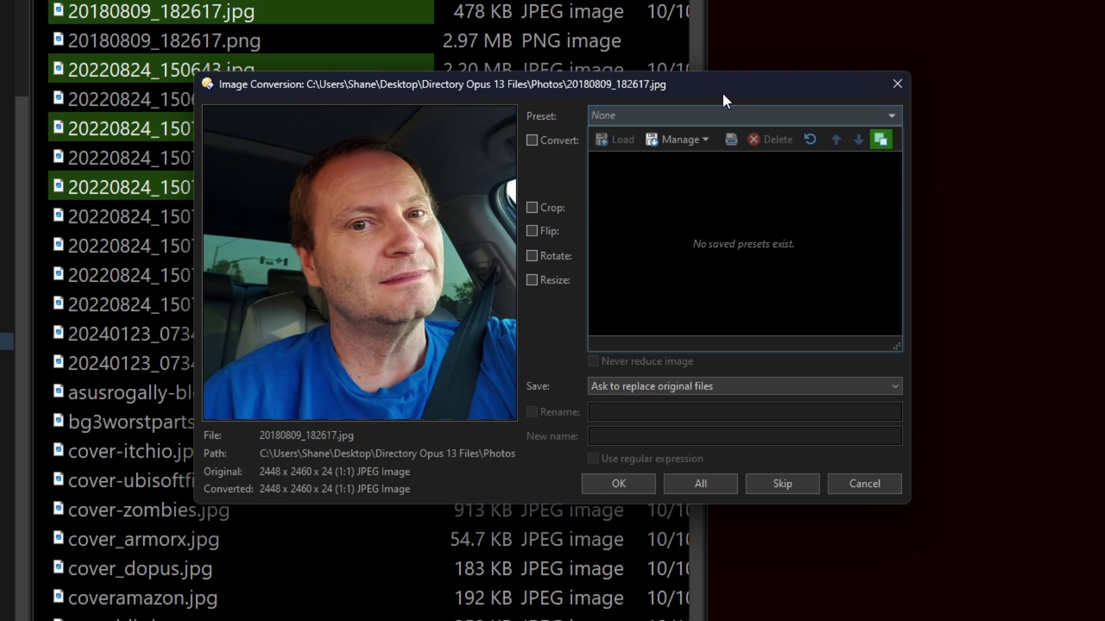
{"action": "left_click", "coordinate": [724, 114]}
{"action": "left_click", "coordinate": [542, 141]}
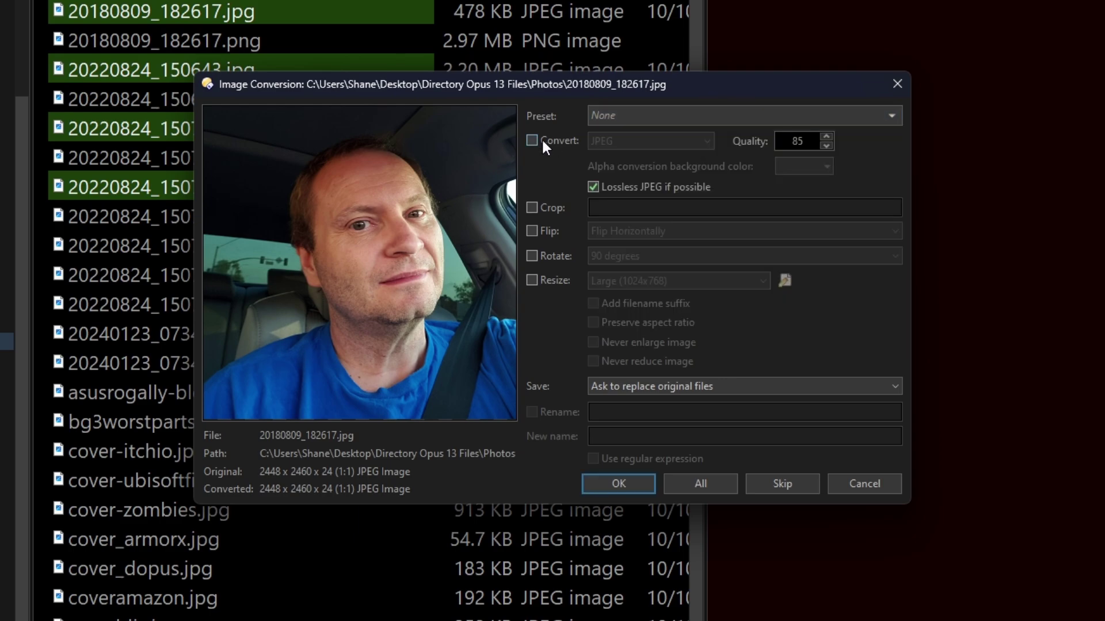
{"action": "left_click", "coordinate": [658, 141]}
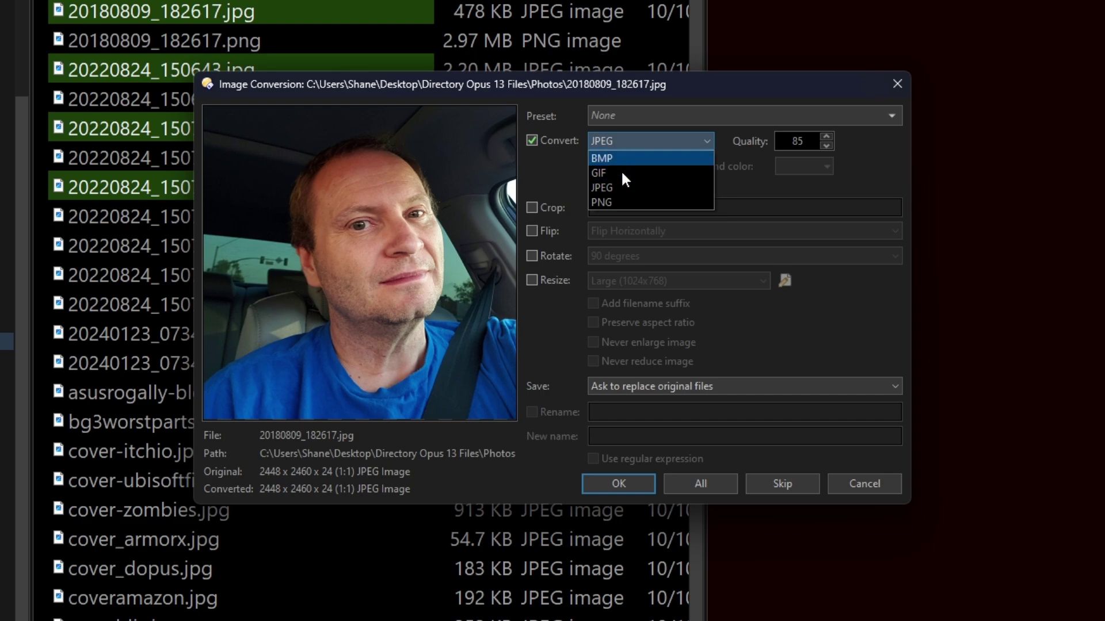
{"action": "left_click", "coordinate": [618, 187]}
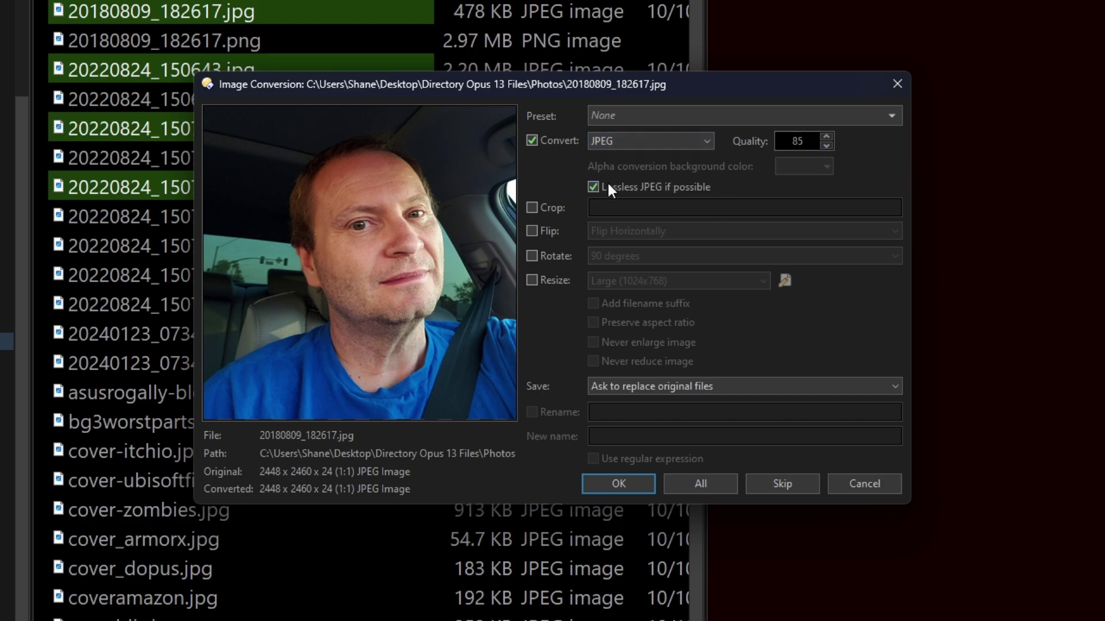
Preview crop, flip and 90-degree rotation, turn them all off, and enable resizing
{"action": "left_click", "coordinate": [532, 207]}
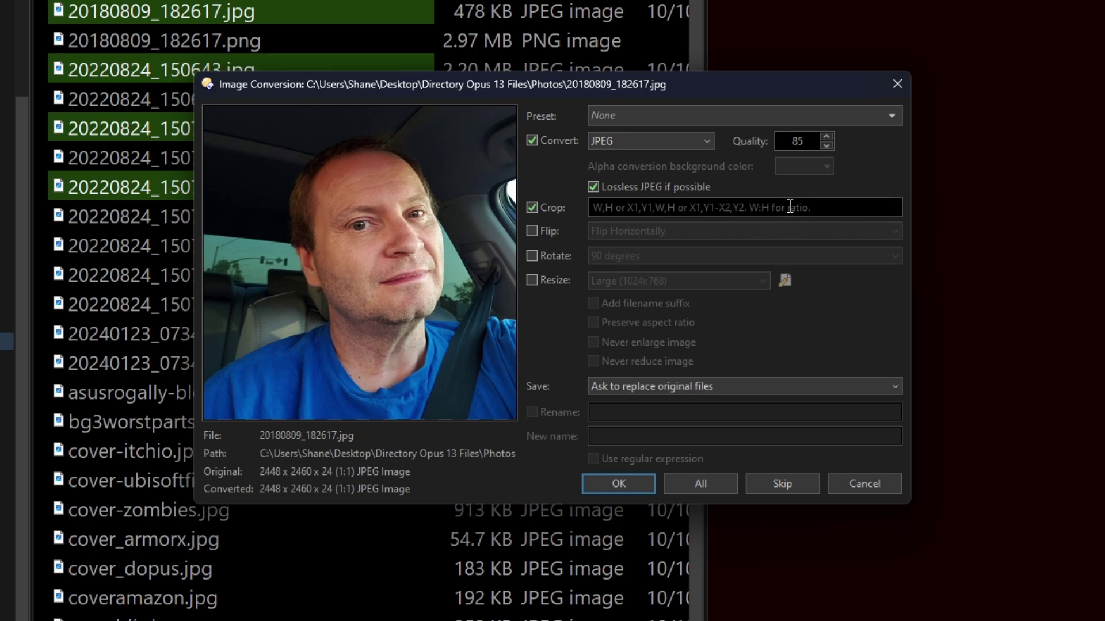
{"action": "left_click", "coordinate": [531, 208]}
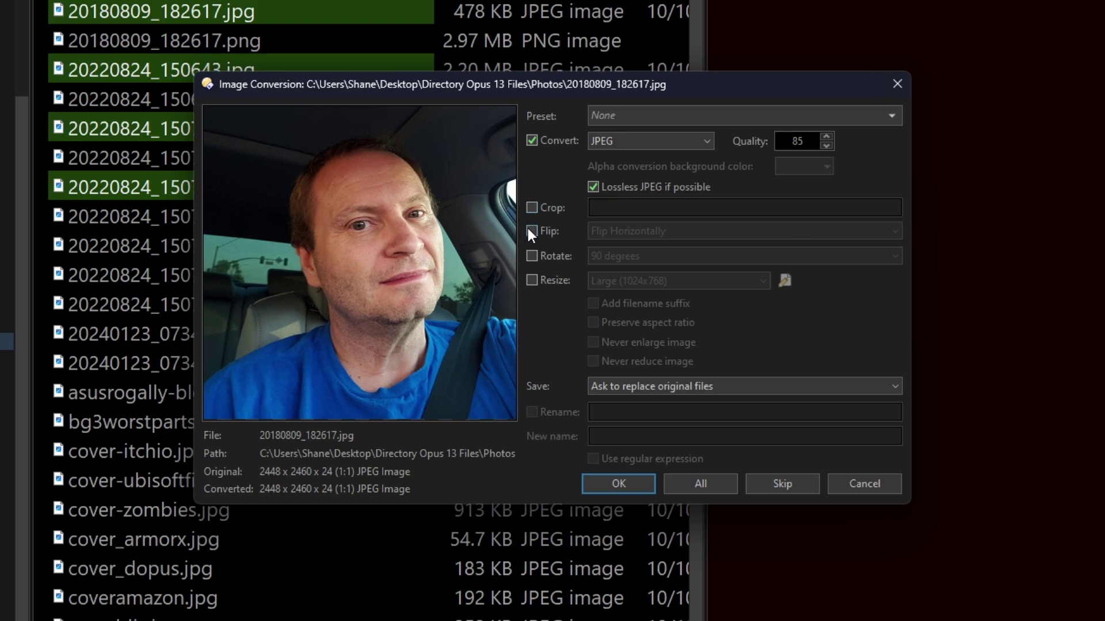
{"action": "left_click", "coordinate": [528, 230]}
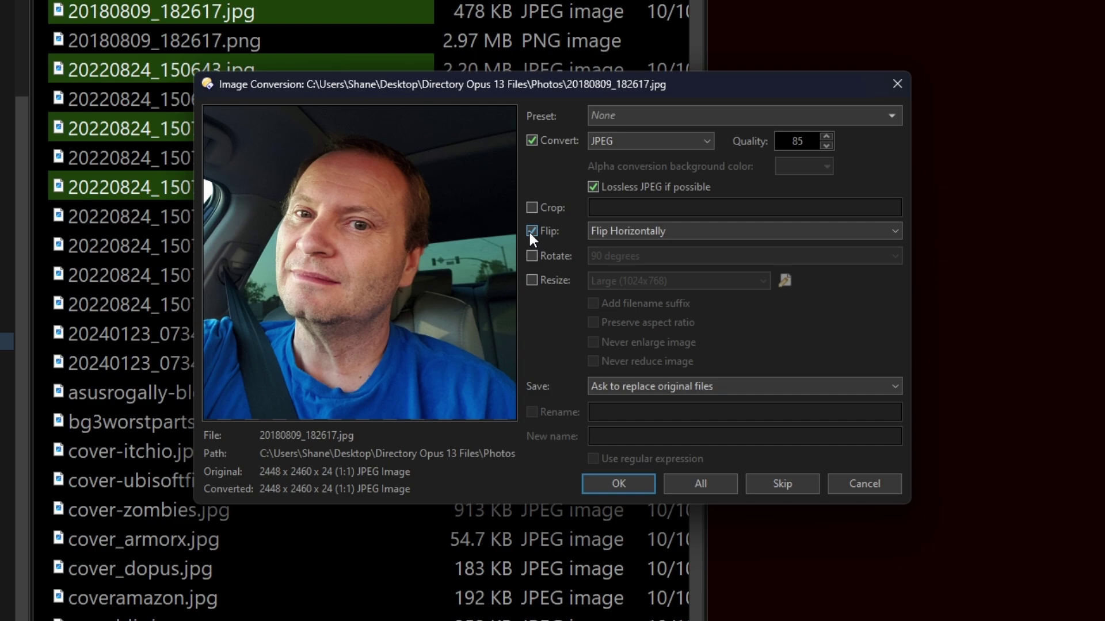
{"action": "left_click", "coordinate": [529, 232]}
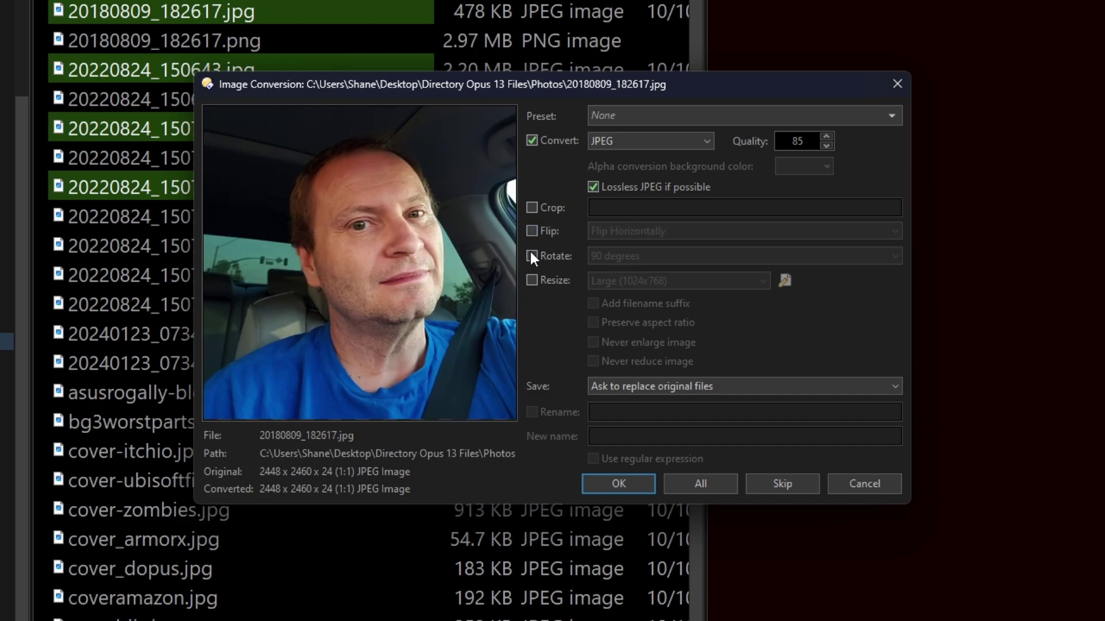
{"action": "left_click", "coordinate": [530, 254]}
{"action": "left_click", "coordinate": [663, 257]}
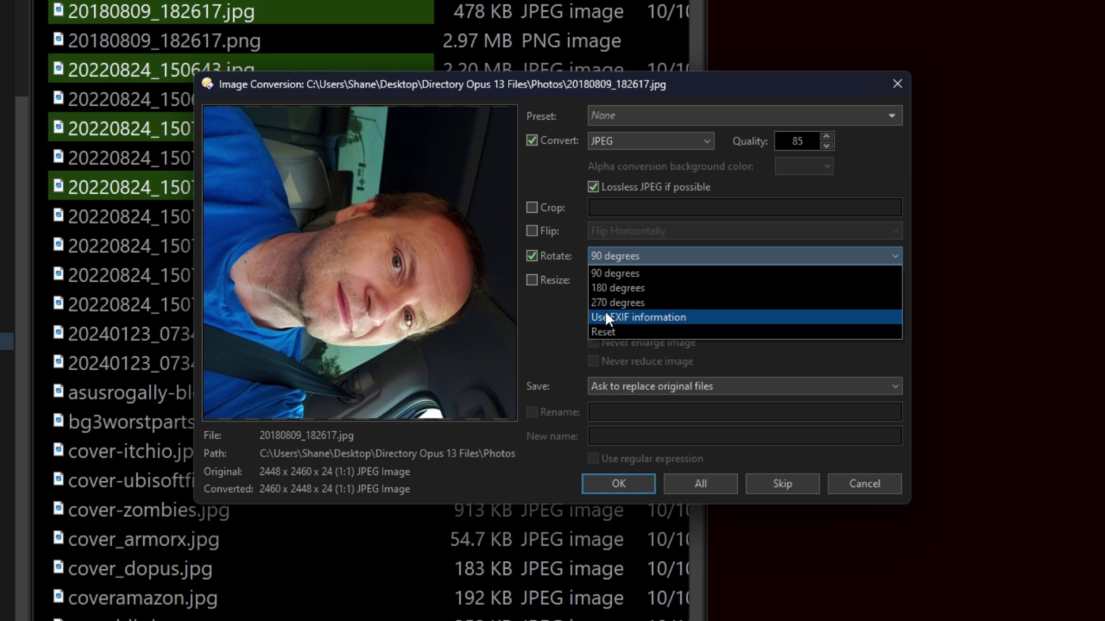
{"action": "left_click", "coordinate": [561, 323]}
{"action": "left_click", "coordinate": [529, 255]}
{"action": "left_click", "coordinate": [531, 280]}
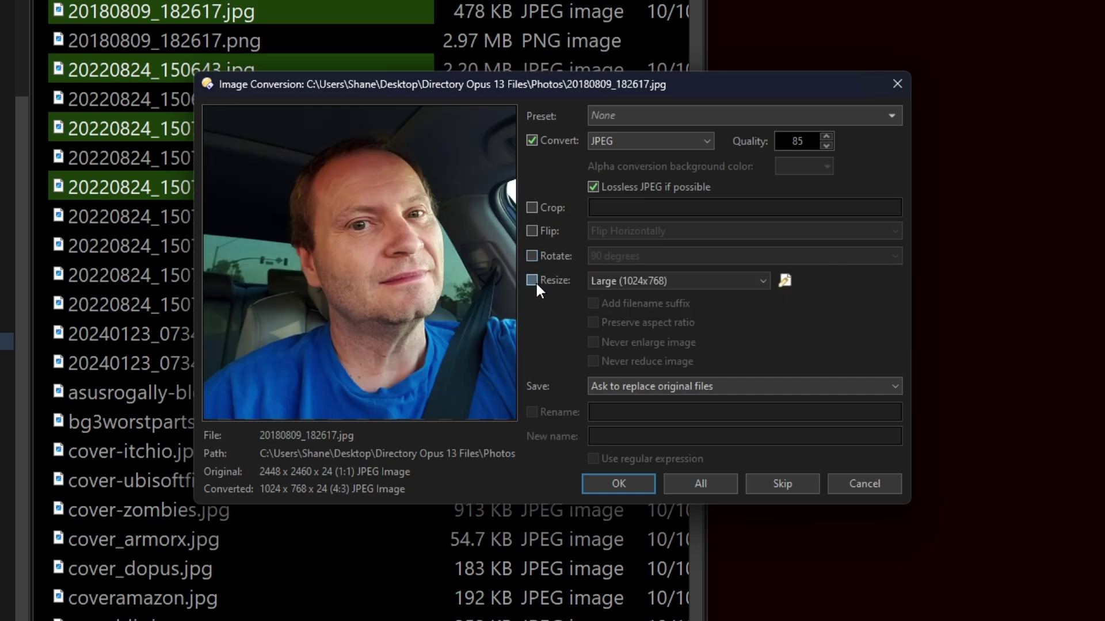
Choose Custom size with Preserve aspect ratio, clear the height and set width to 200
{"action": "left_click", "coordinate": [714, 287]}
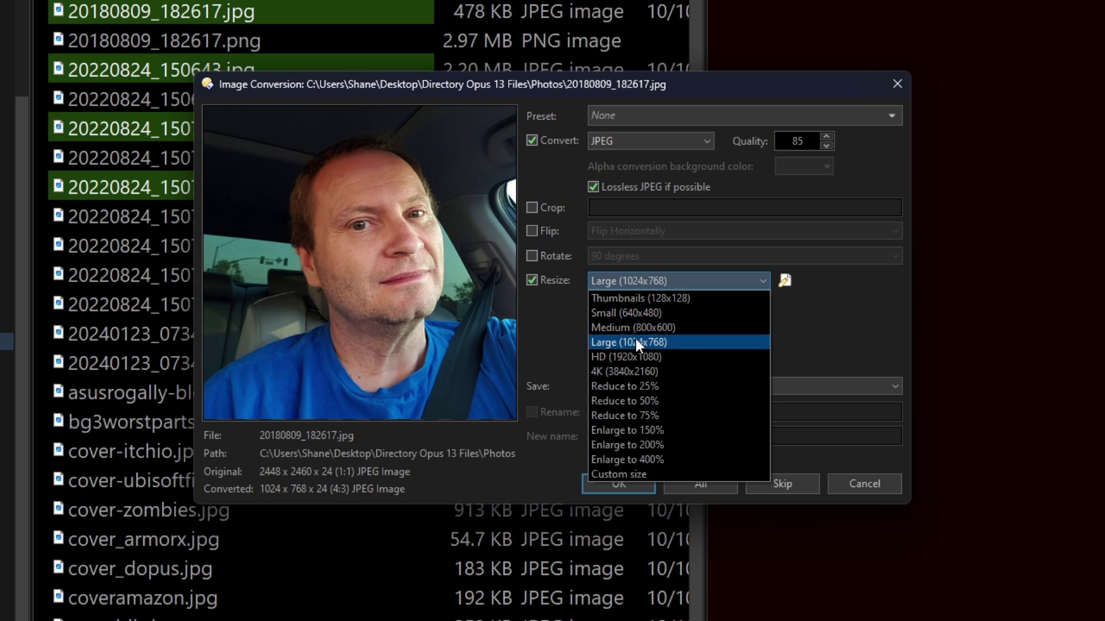
{"action": "left_click", "coordinate": [641, 473]}
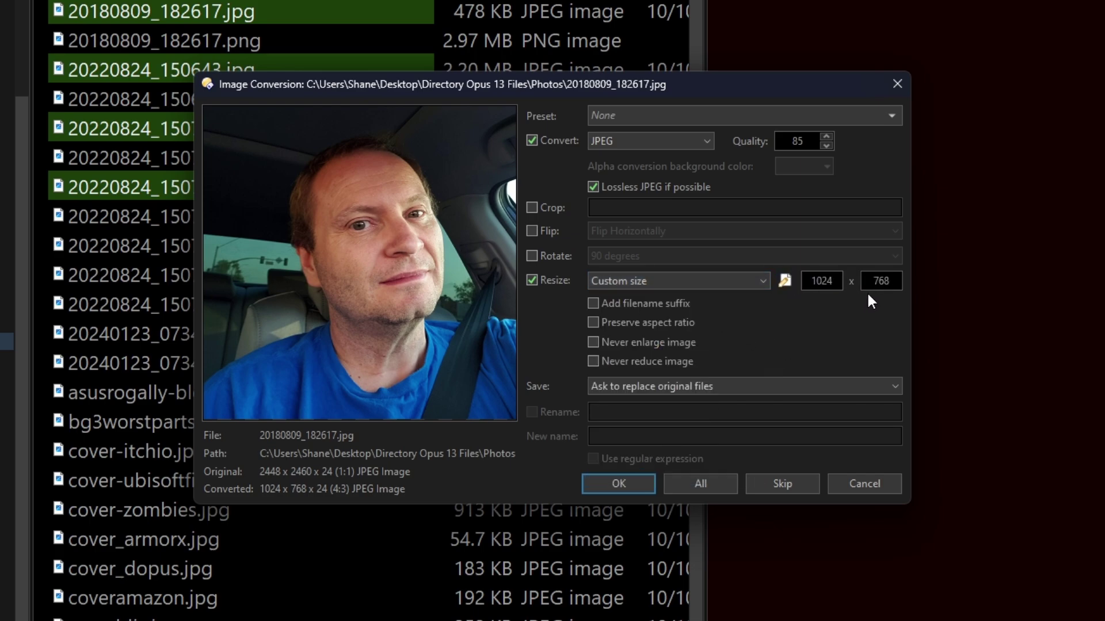
{"action": "left_click", "coordinate": [594, 323]}
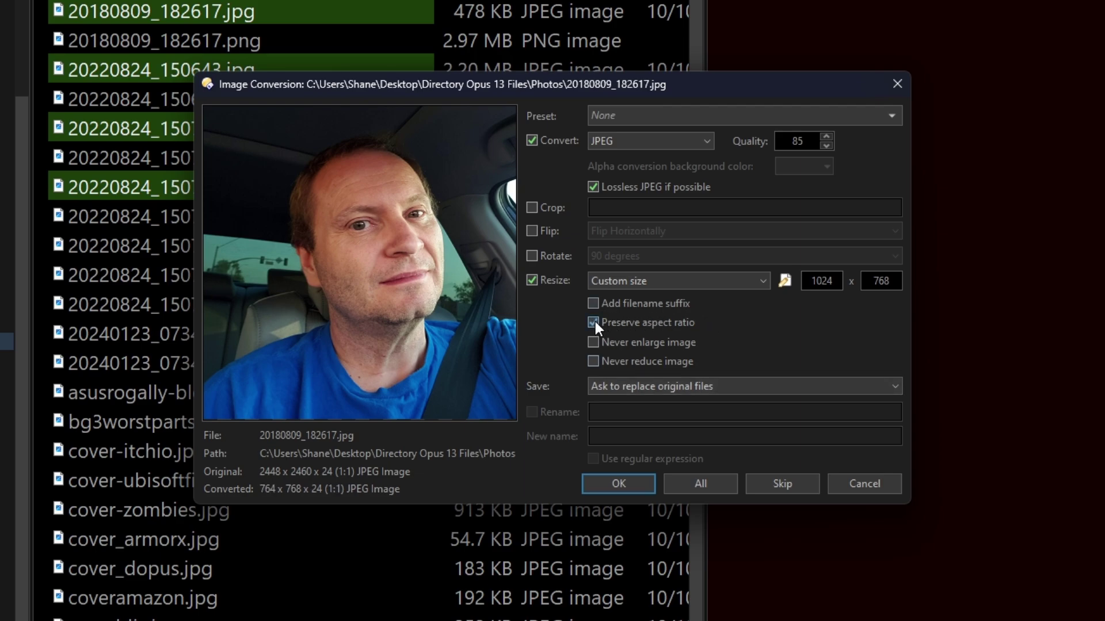
{"action": "double_click", "coordinate": [883, 281]}
{"action": "key", "text": "BackSpace"}
{"action": "double_click", "coordinate": [827, 279]}
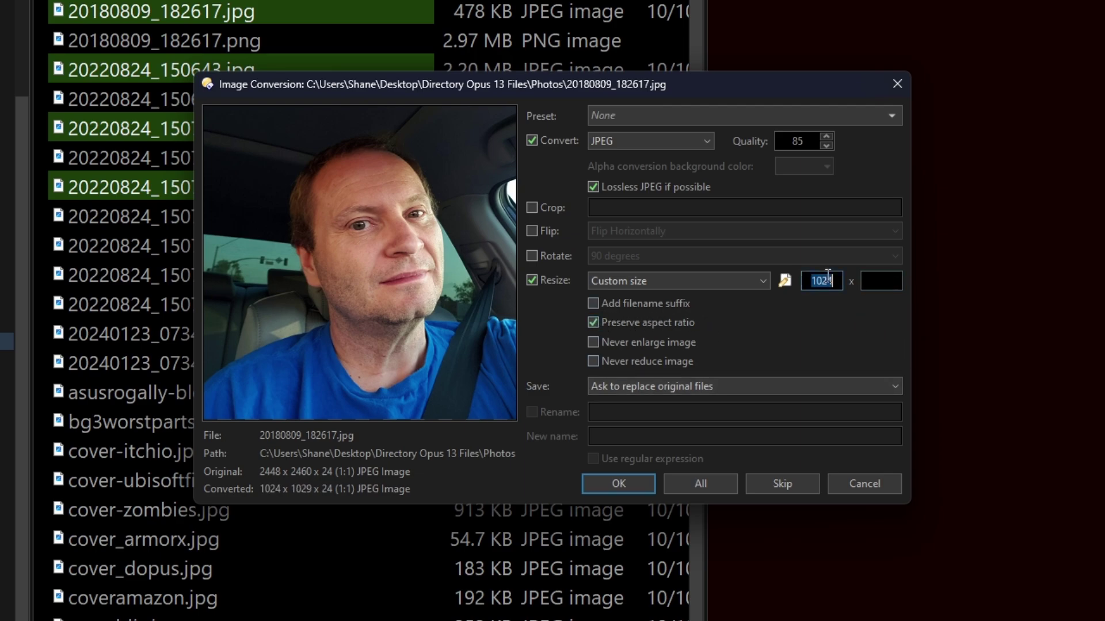
{"action": "type", "text": "200"}
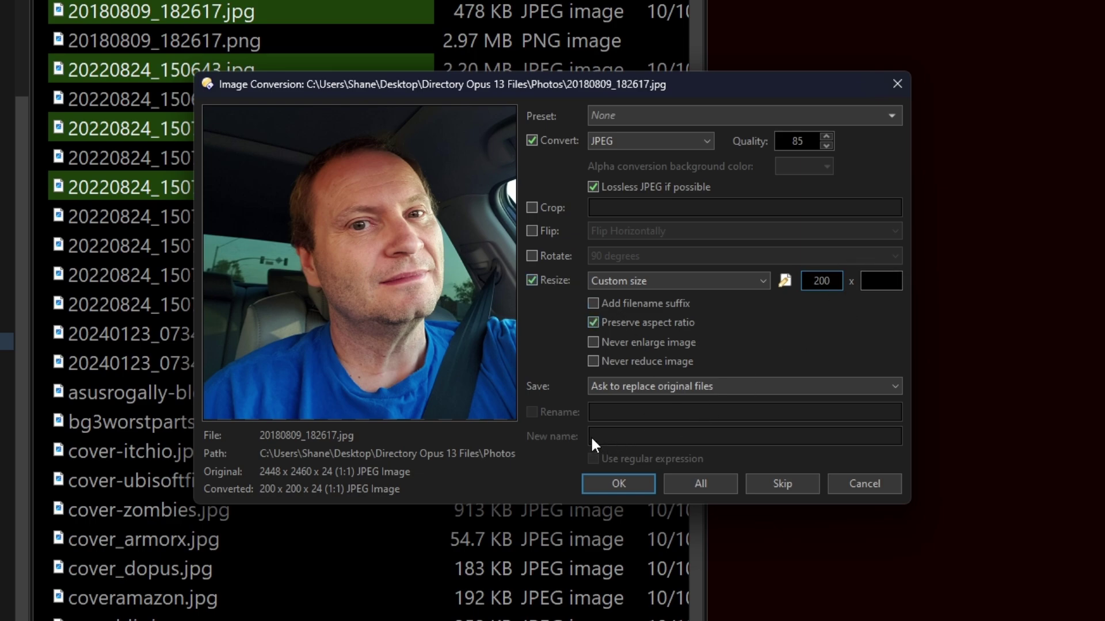
Save results to the destination folder, leaving renaming and regular-expression patterns off
{"action": "left_click", "coordinate": [678, 386]}
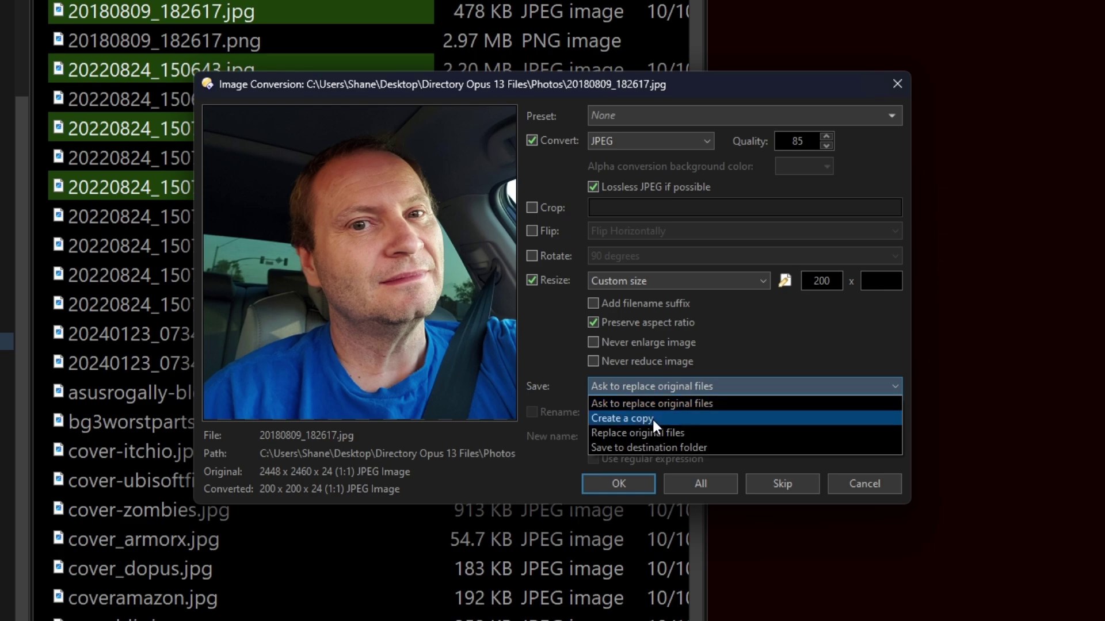
{"action": "left_click", "coordinate": [652, 447]}
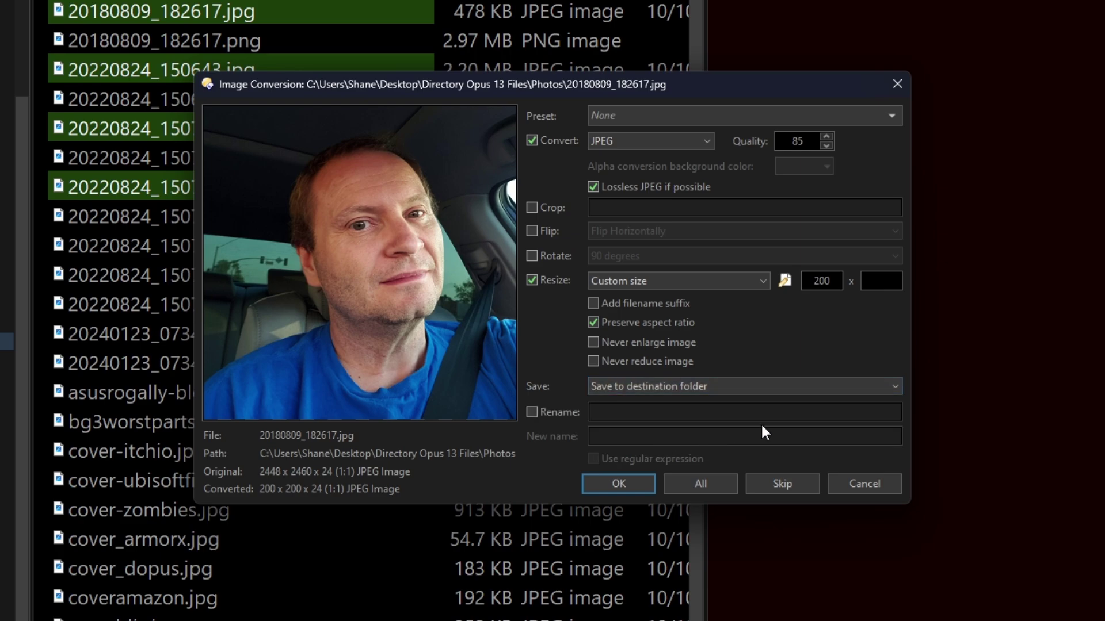
{"action": "left_click", "coordinate": [544, 408]}
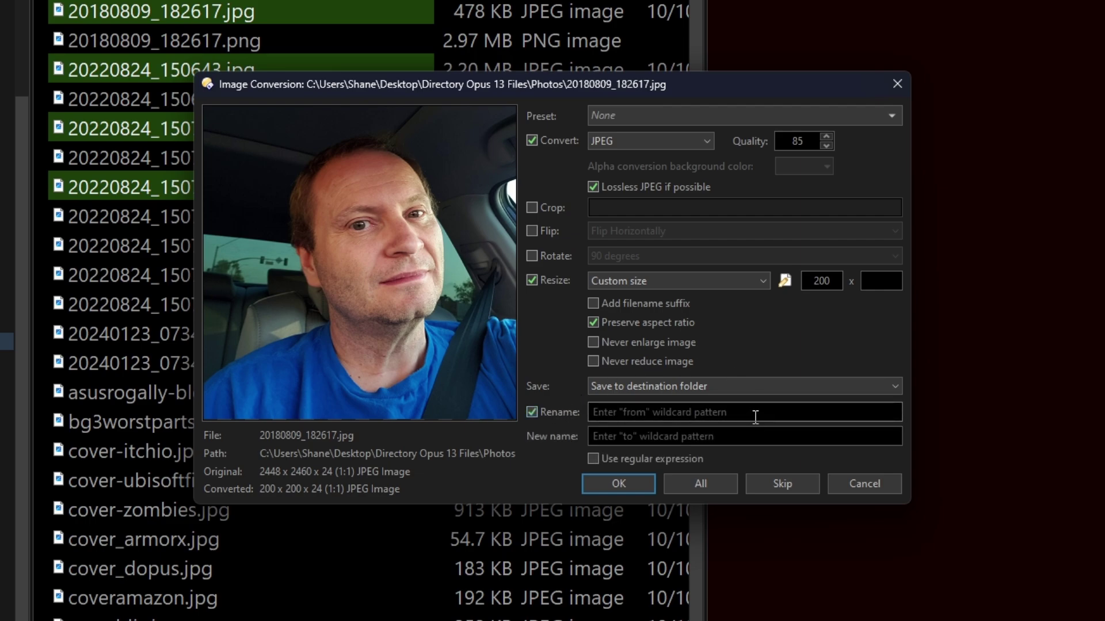
{"action": "left_click", "coordinate": [650, 460]}
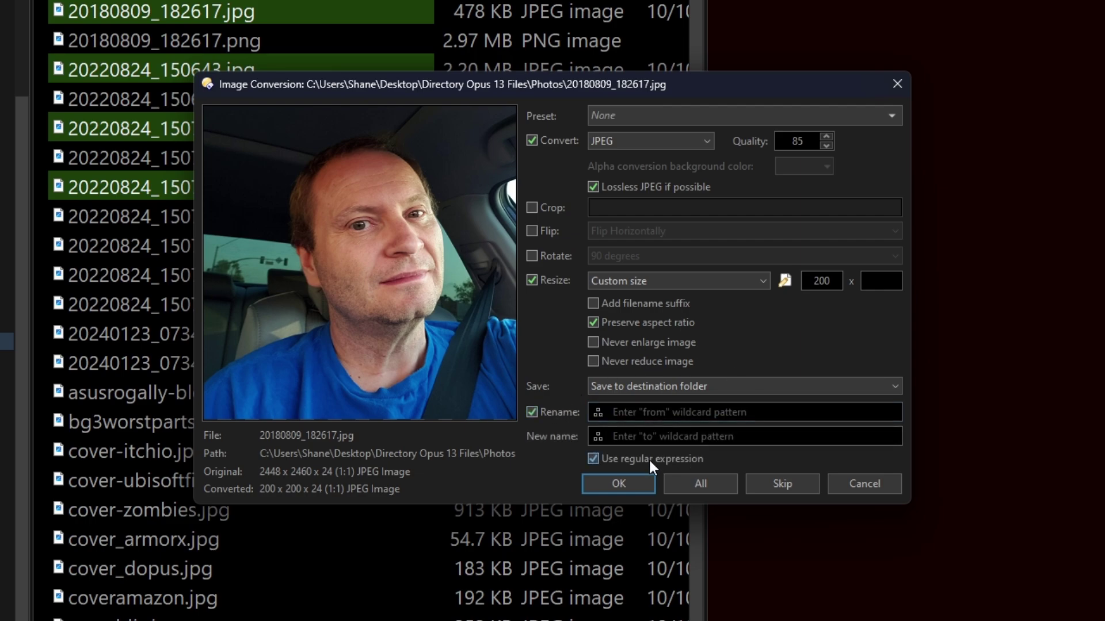
{"action": "left_click", "coordinate": [648, 458]}
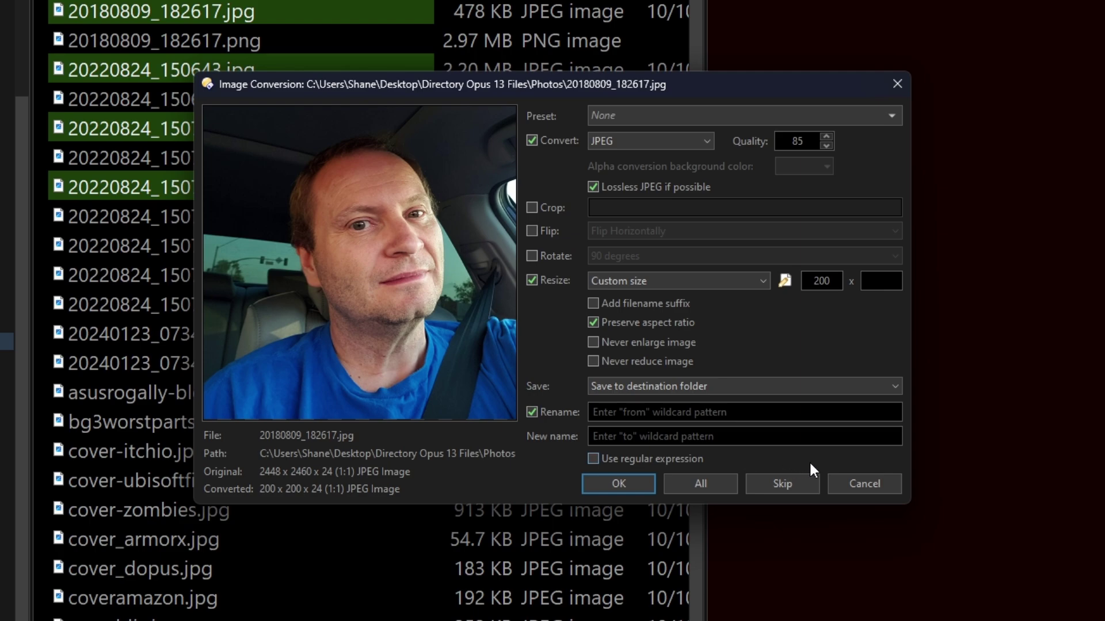
{"action": "left_click", "coordinate": [530, 412]}
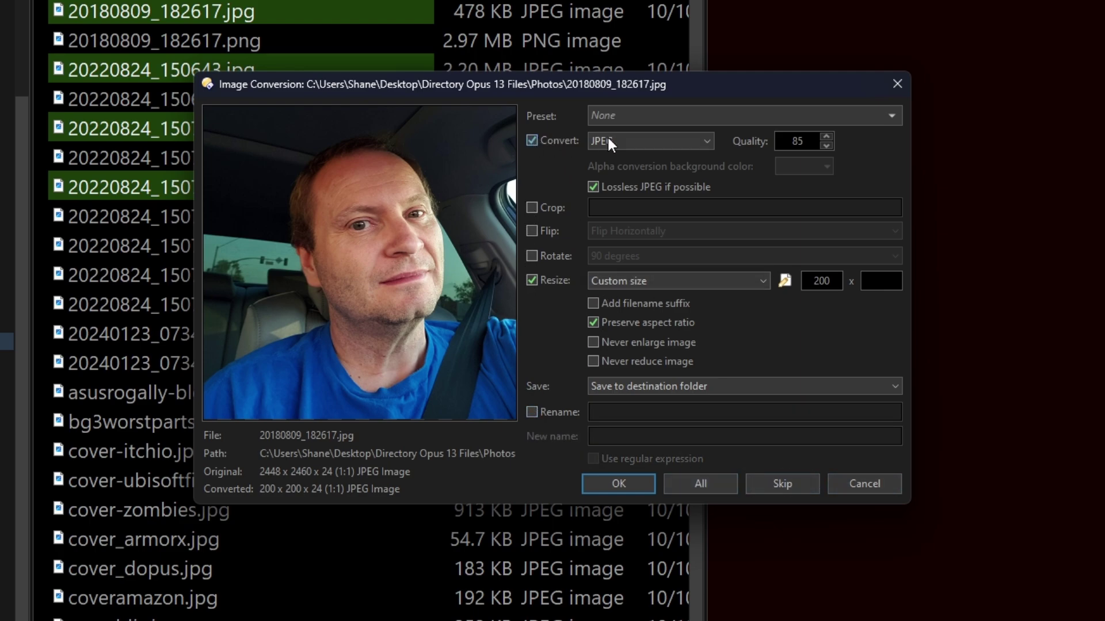
Set output format to PNG with quality 6: Best and convert the first photo
{"action": "left_click", "coordinate": [628, 138]}
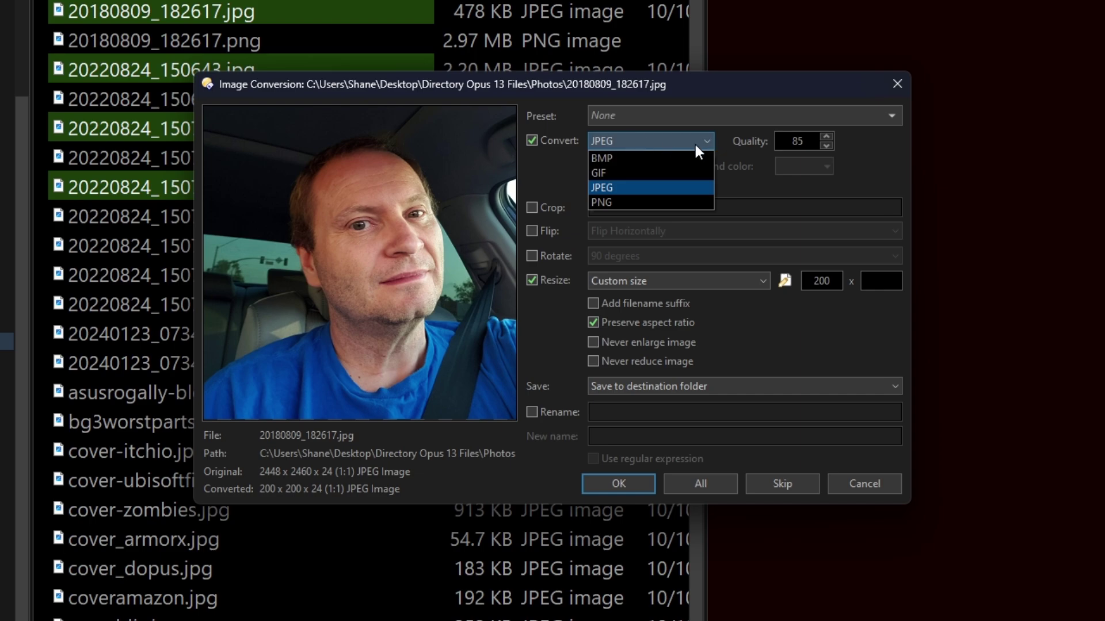
{"action": "left_click", "coordinate": [648, 201]}
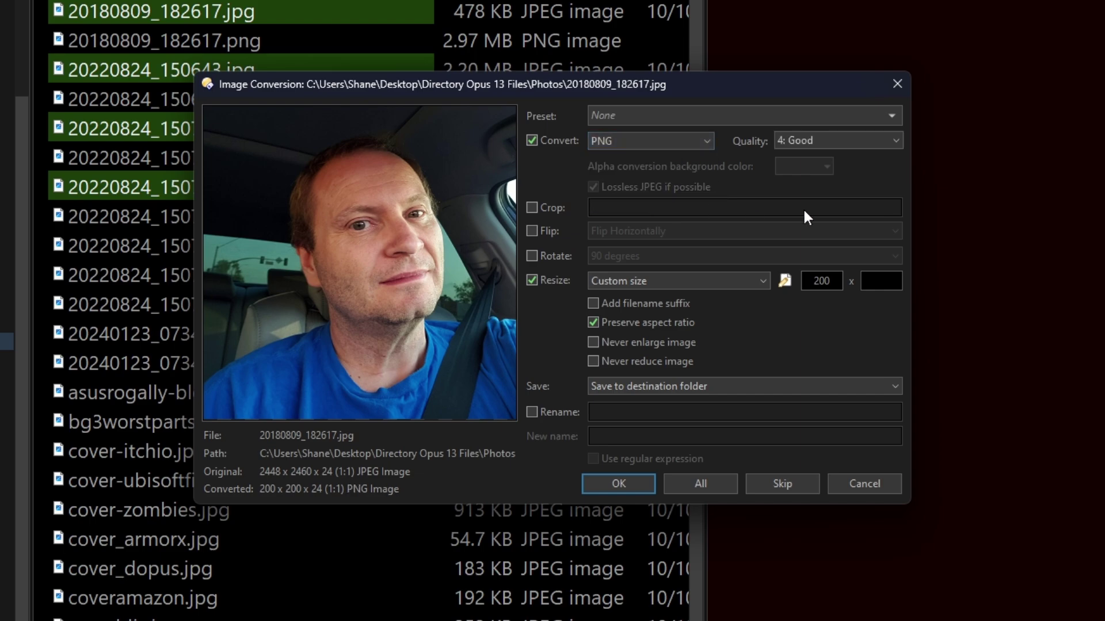
{"action": "left_click", "coordinate": [831, 121]}
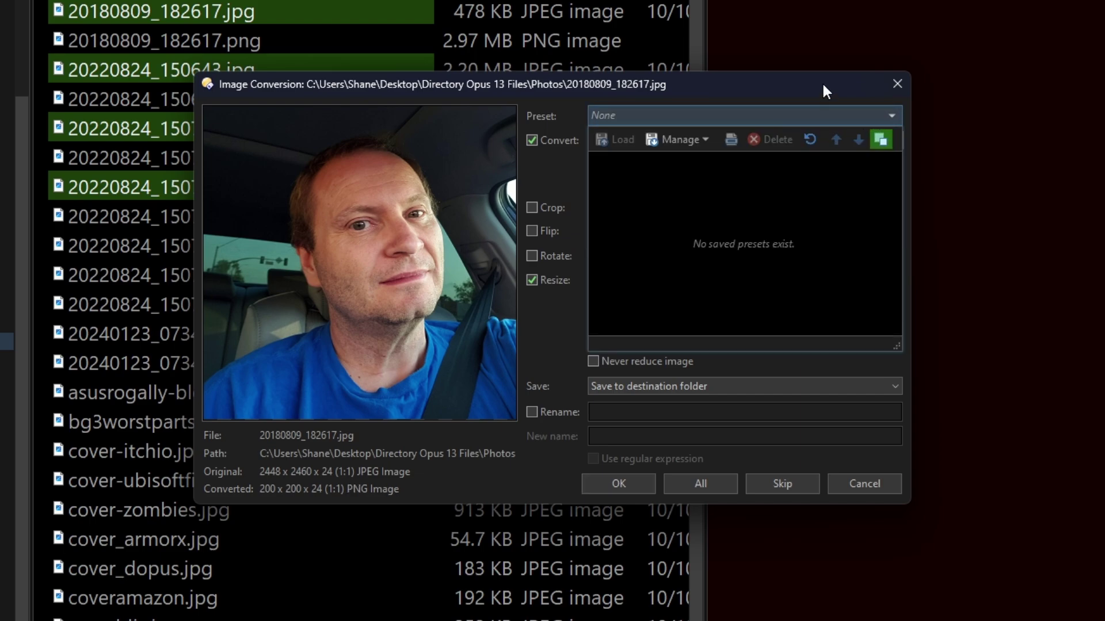
{"action": "left_click", "coordinate": [826, 90]}
{"action": "left_click", "coordinate": [848, 140]}
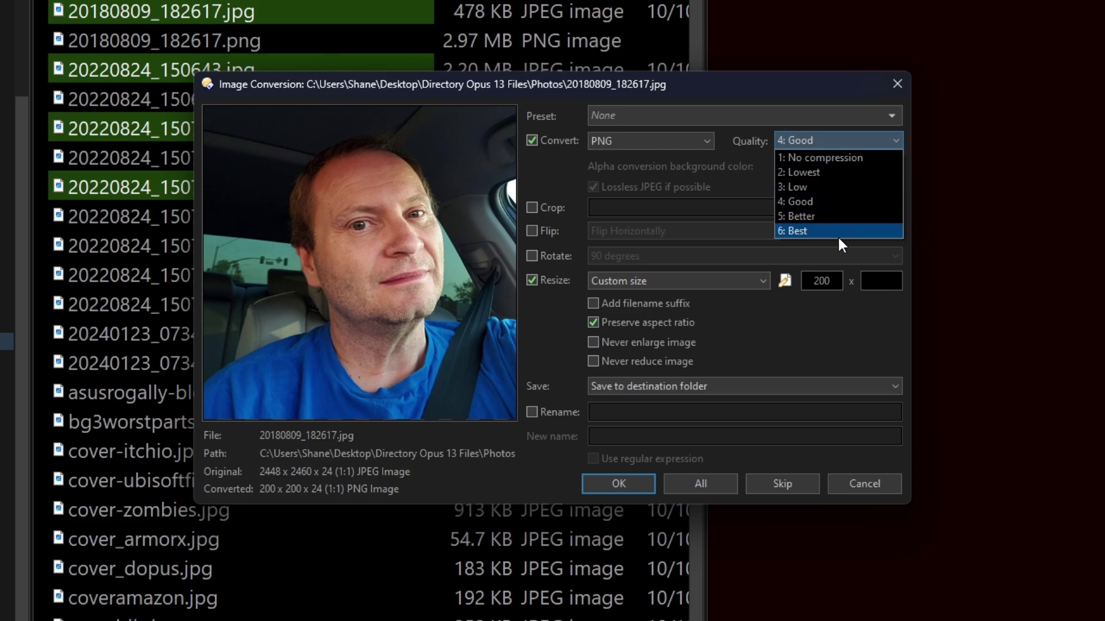
{"action": "left_click", "coordinate": [836, 231]}
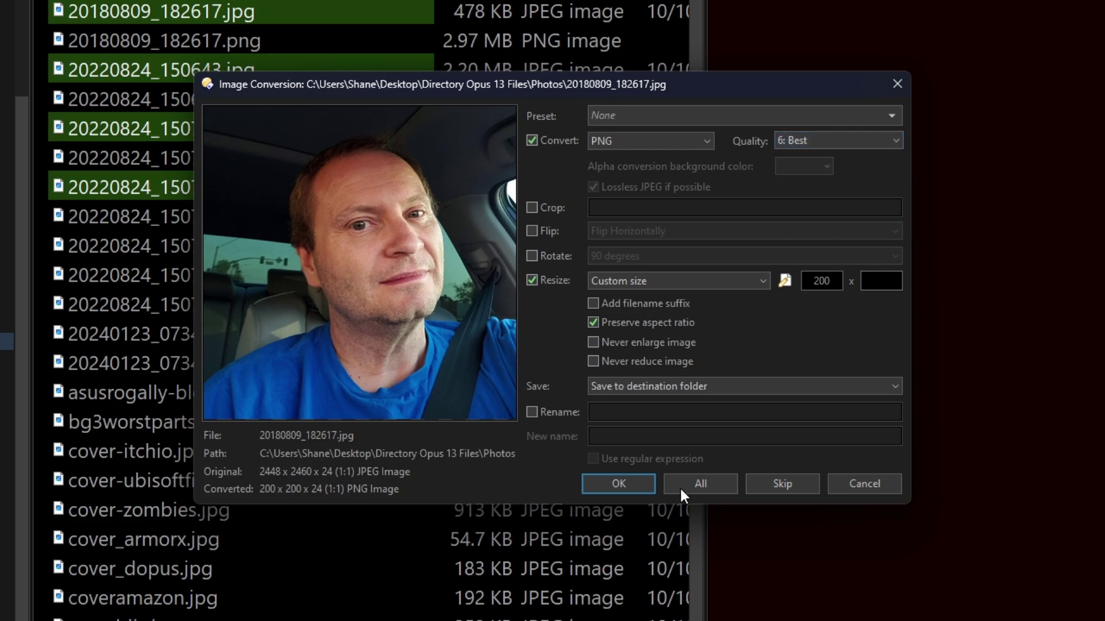
{"action": "left_click", "coordinate": [640, 482]}
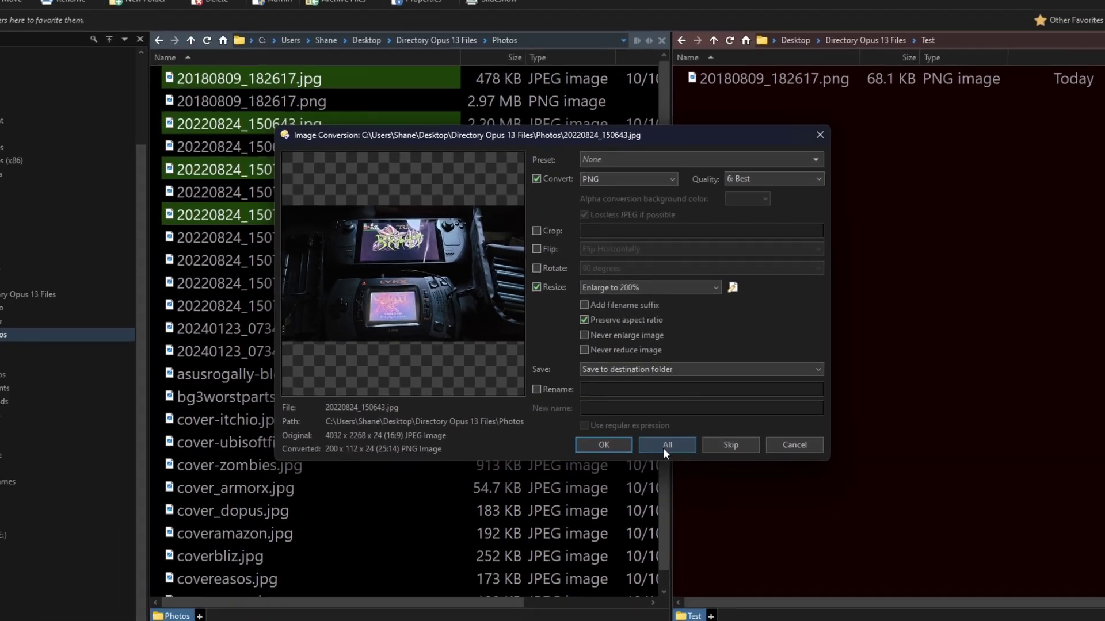
Apply the conversion to all remaining photos, then inspect the new 200-pixel PNGs in the Test pane
{"action": "left_click", "coordinate": [697, 484]}
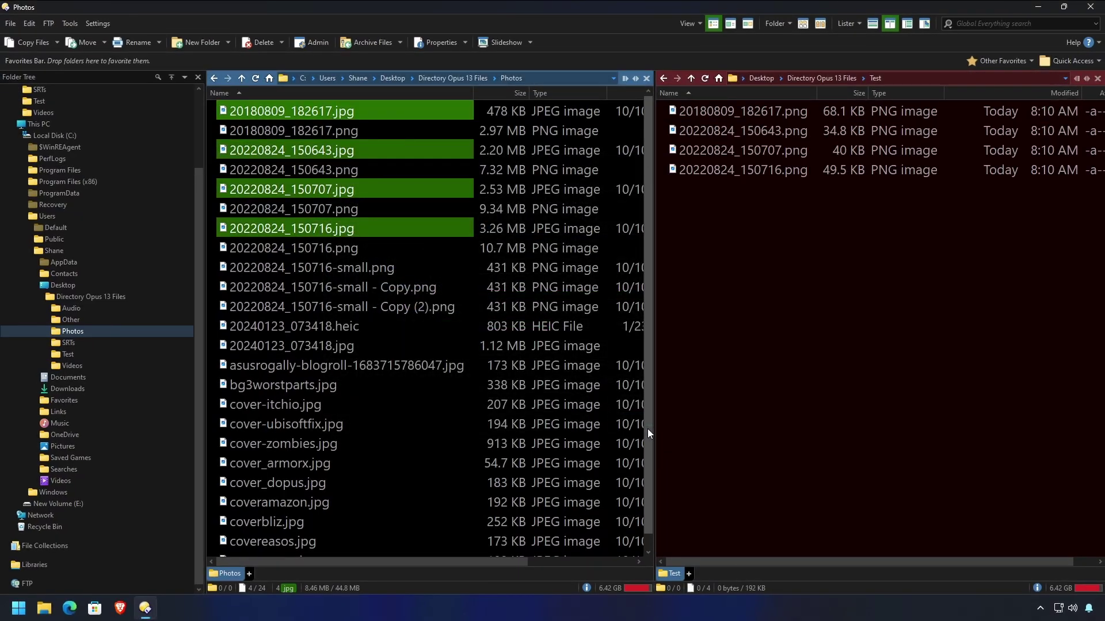
{"action": "left_click", "coordinate": [833, 355]}
{"action": "mouse_move", "coordinate": [775, 111]}
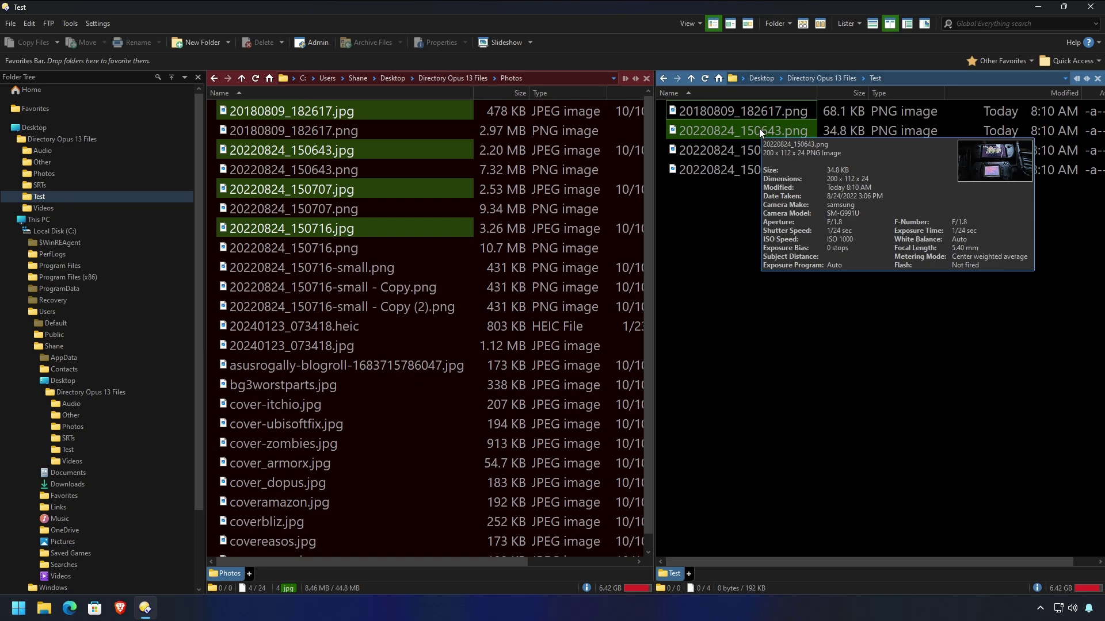
{"action": "mouse_move", "coordinate": [745, 151]}
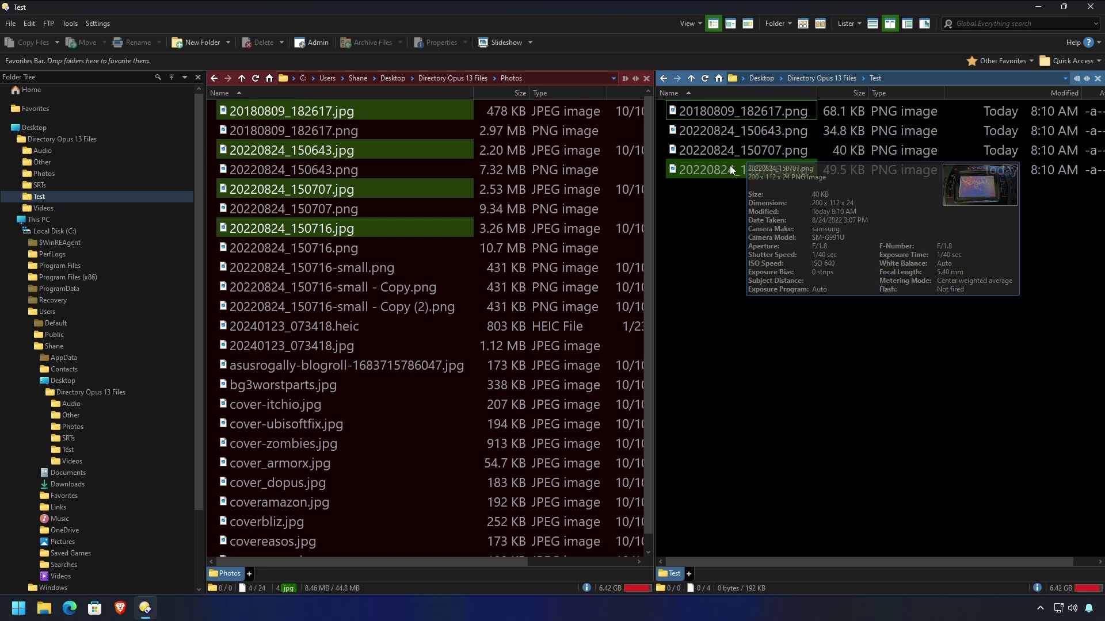